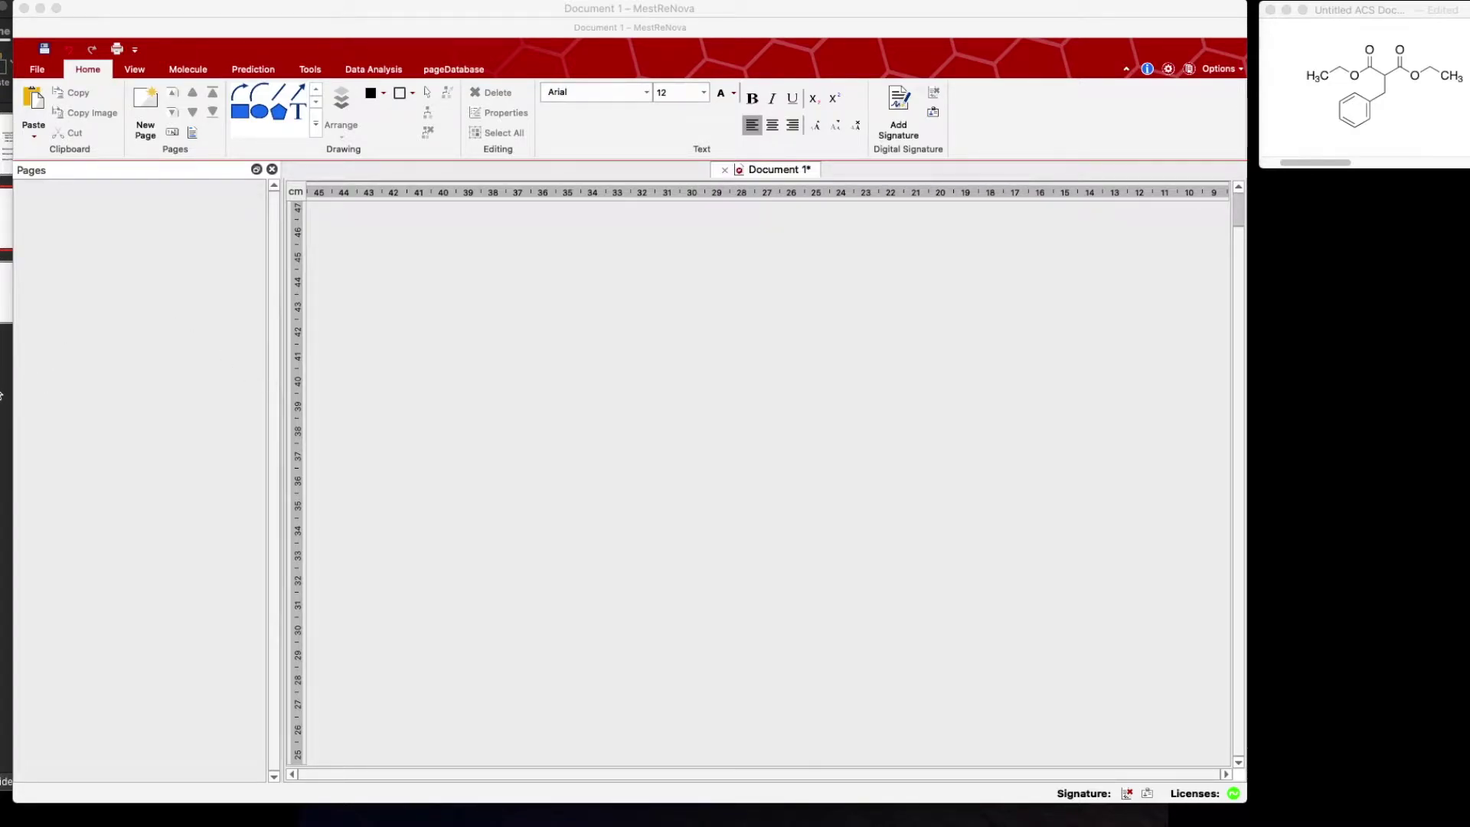
- Show the tutorial's title slide, then the five-step NMR Characterization Workflow slide
left_click(71, 164)
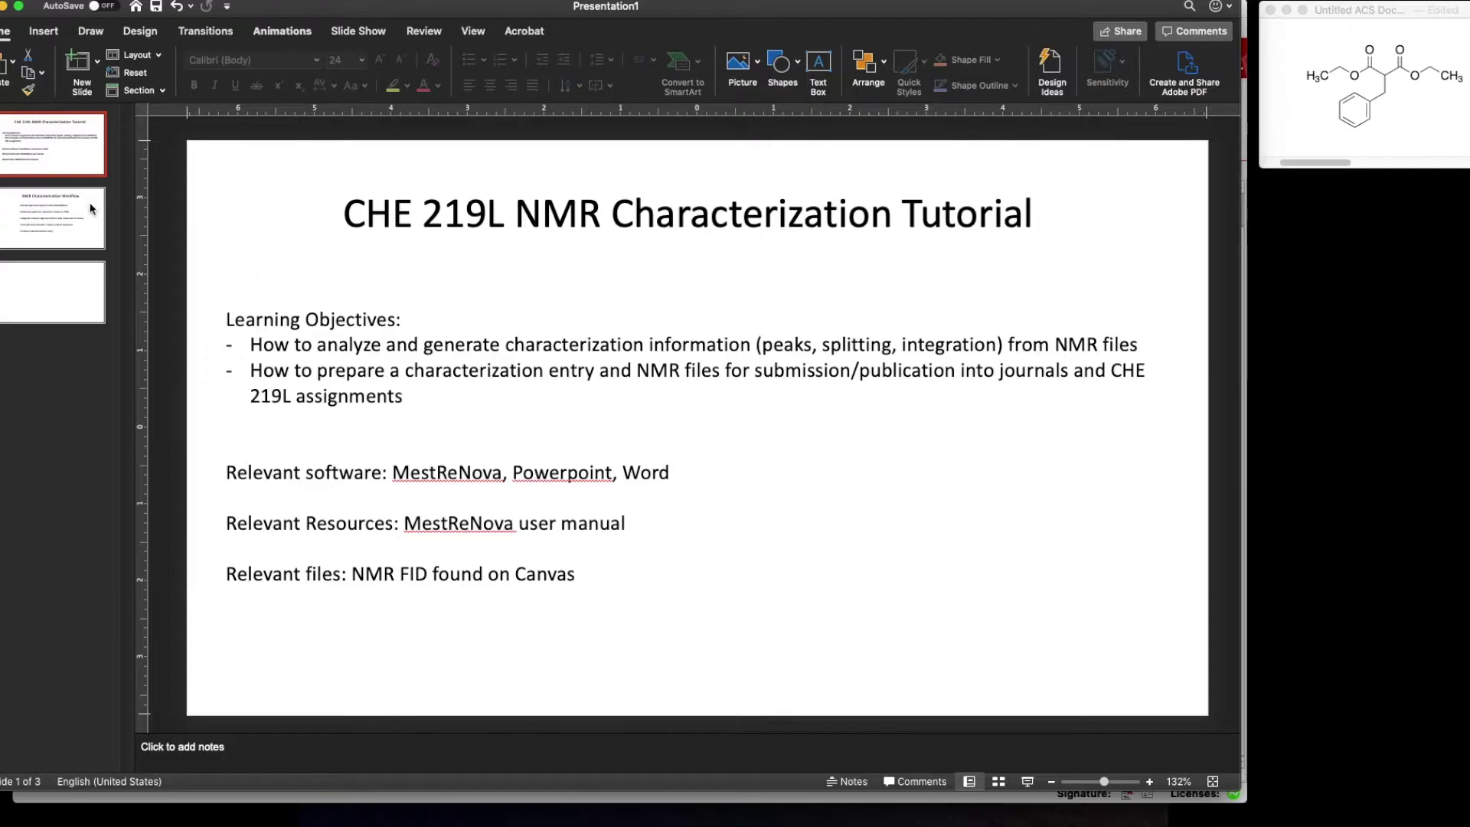
left_click(68, 218)
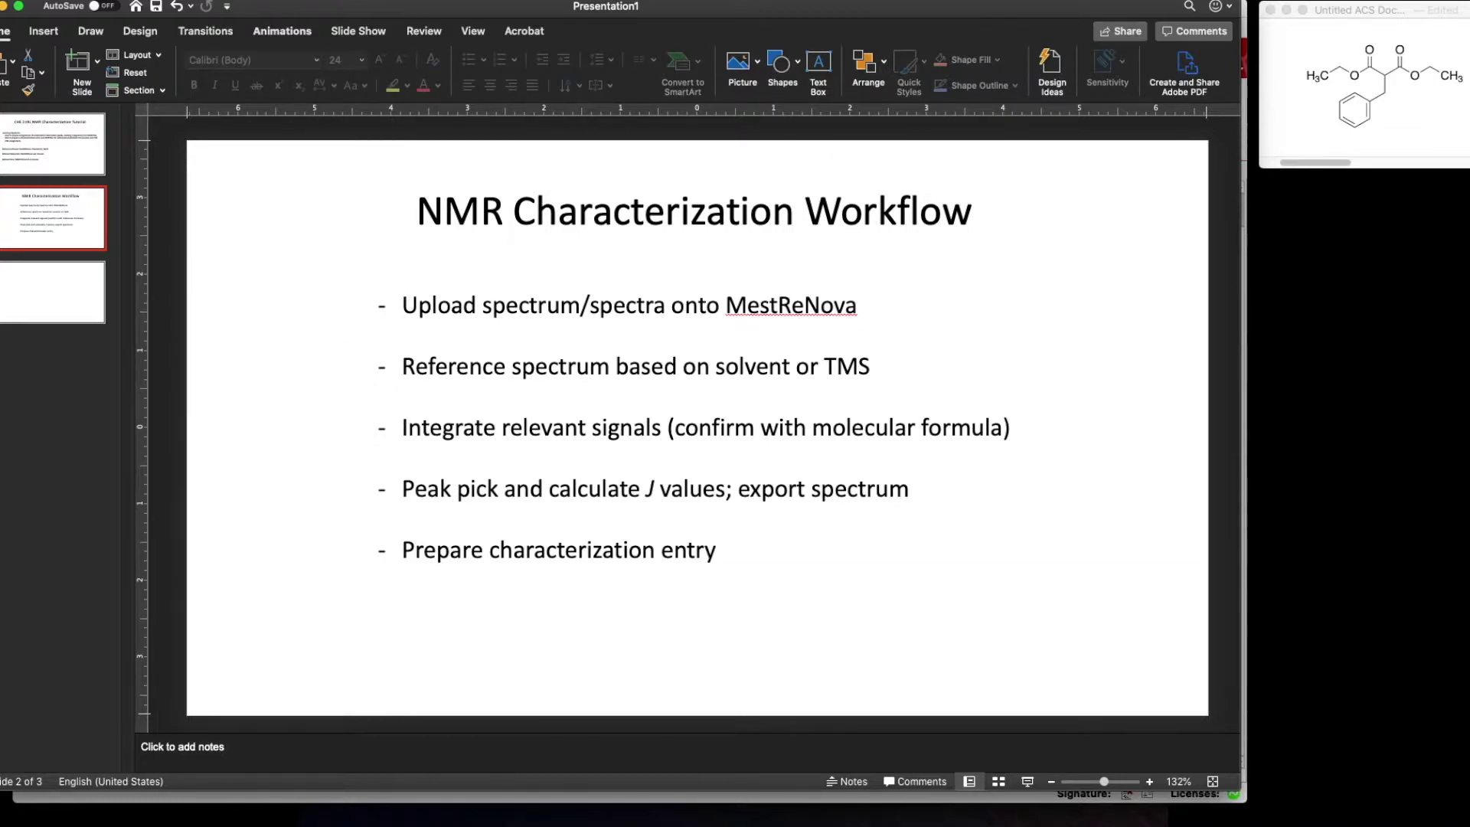
- Switch from PowerPoint back to MestReNova's empty Document 1
key("super+Tab")
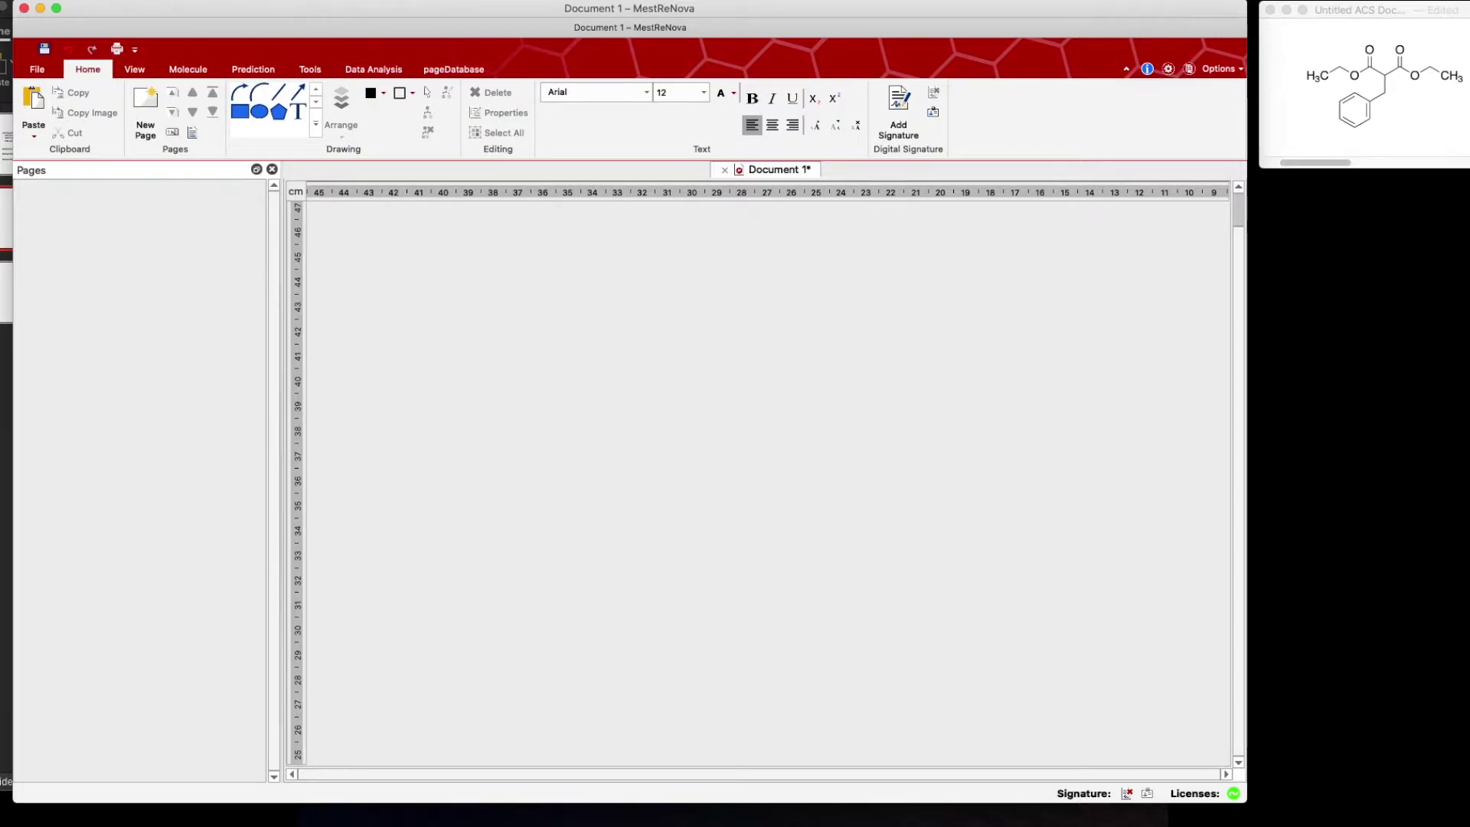
- Drag Green_PROTON_01.fid from the 'green' file search into Document 1
key("super+Tab")
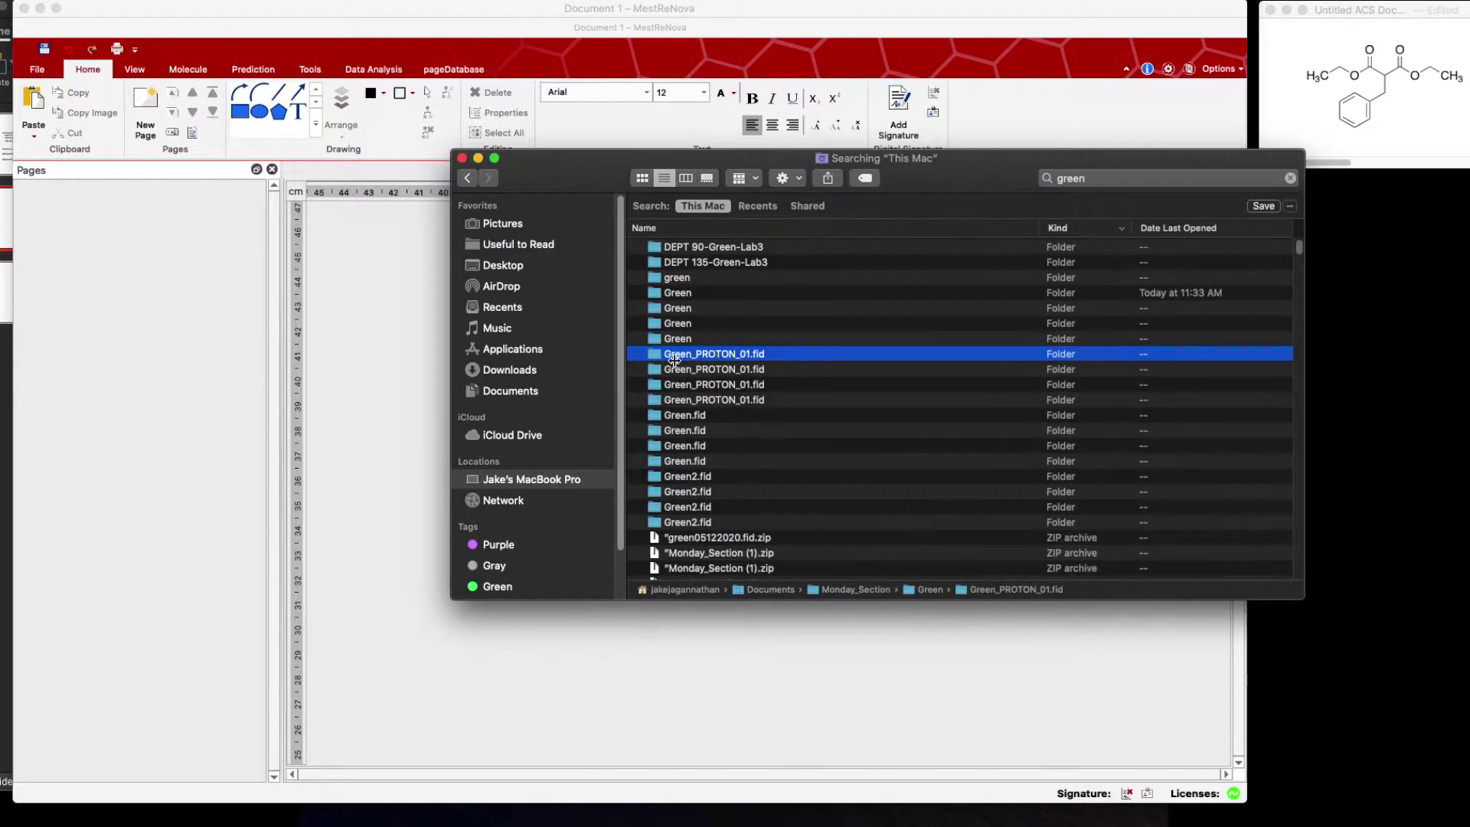
left_click_drag(596, 189, 513, 109)
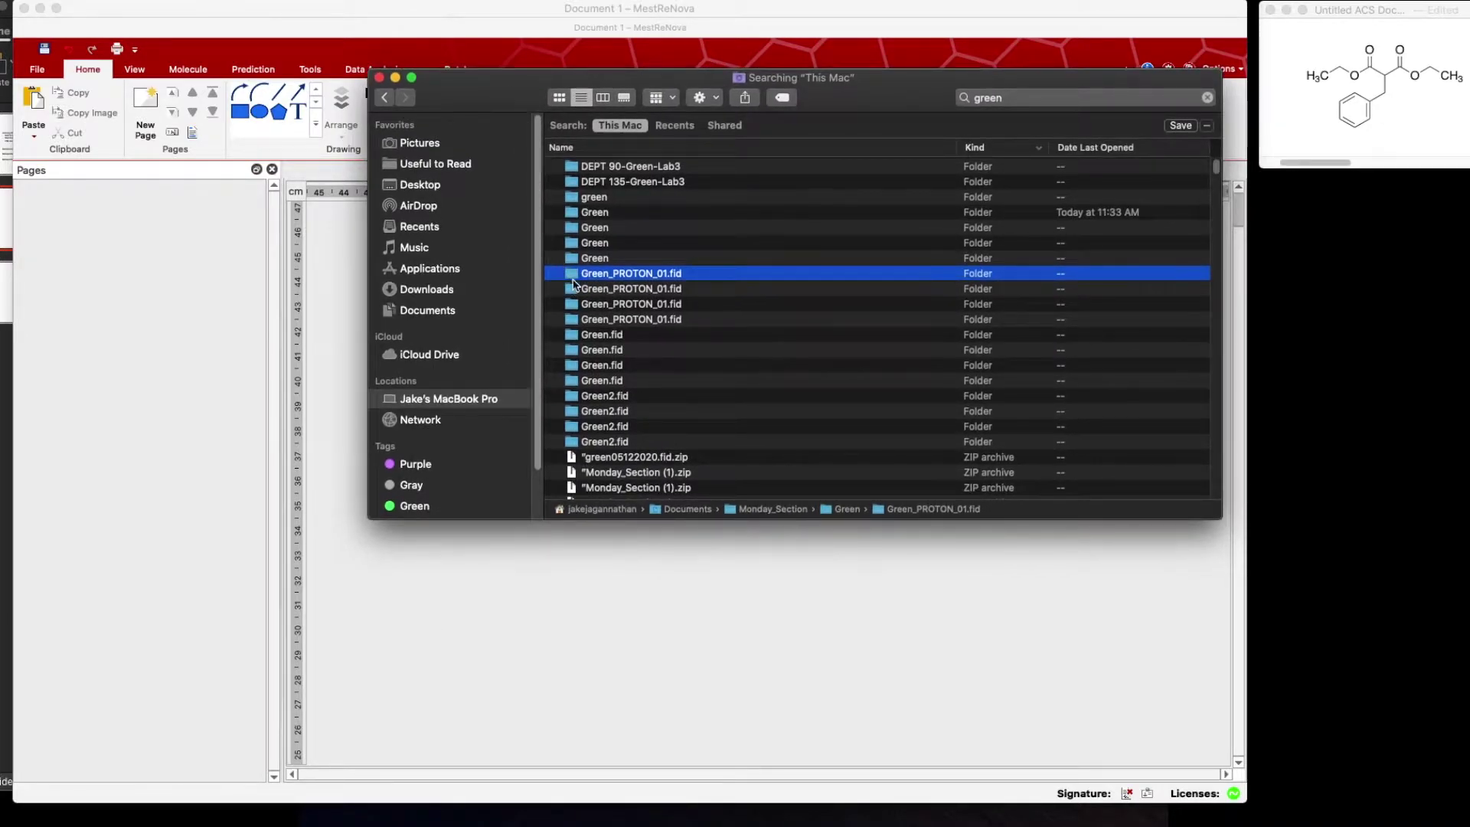
mouse_move(571, 273)
left_mouse_down()
mouse_move(267, 276)
mouse_move(196, 301)
left_mouse_up()
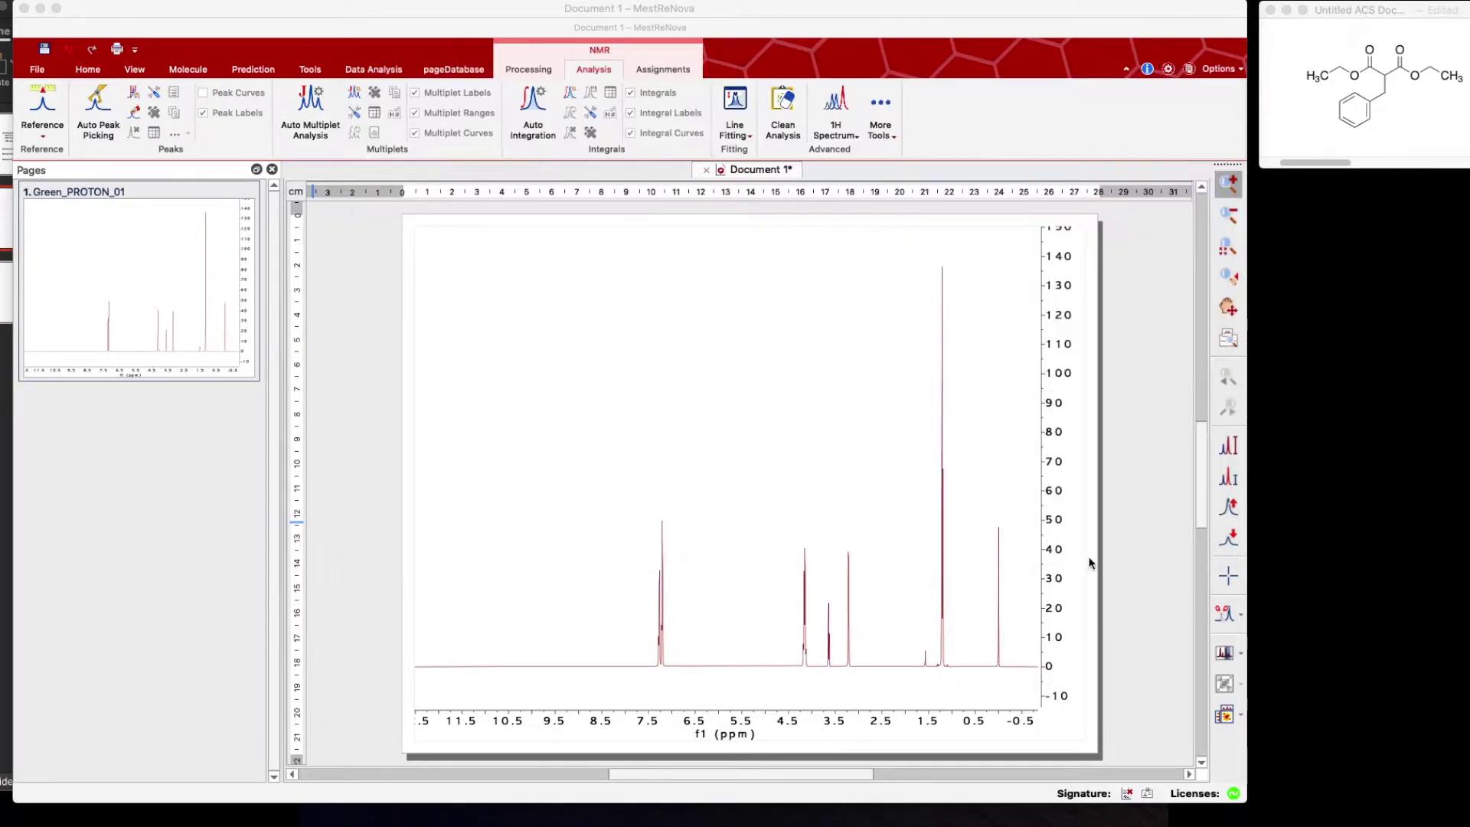
left_click(379, 78)
- Zoom the proton spectrum to the 0.40 to -0.40 ppm region around the 0 ppm peak
left_click(1195, 219)
left_click(1228, 181)
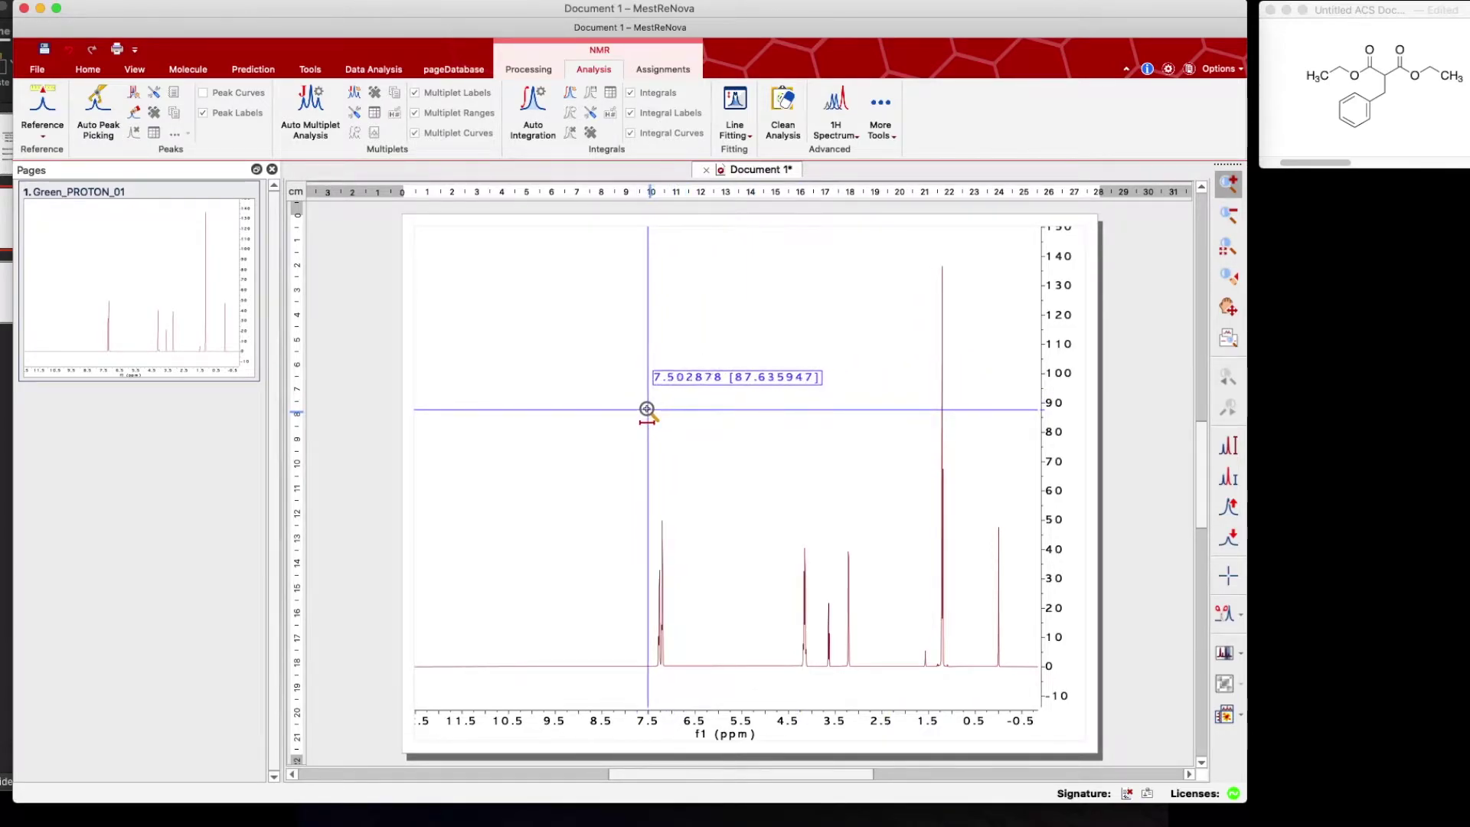
left_click_drag(641, 414, 700, 417)
scroll(624, 397, "up", 3)
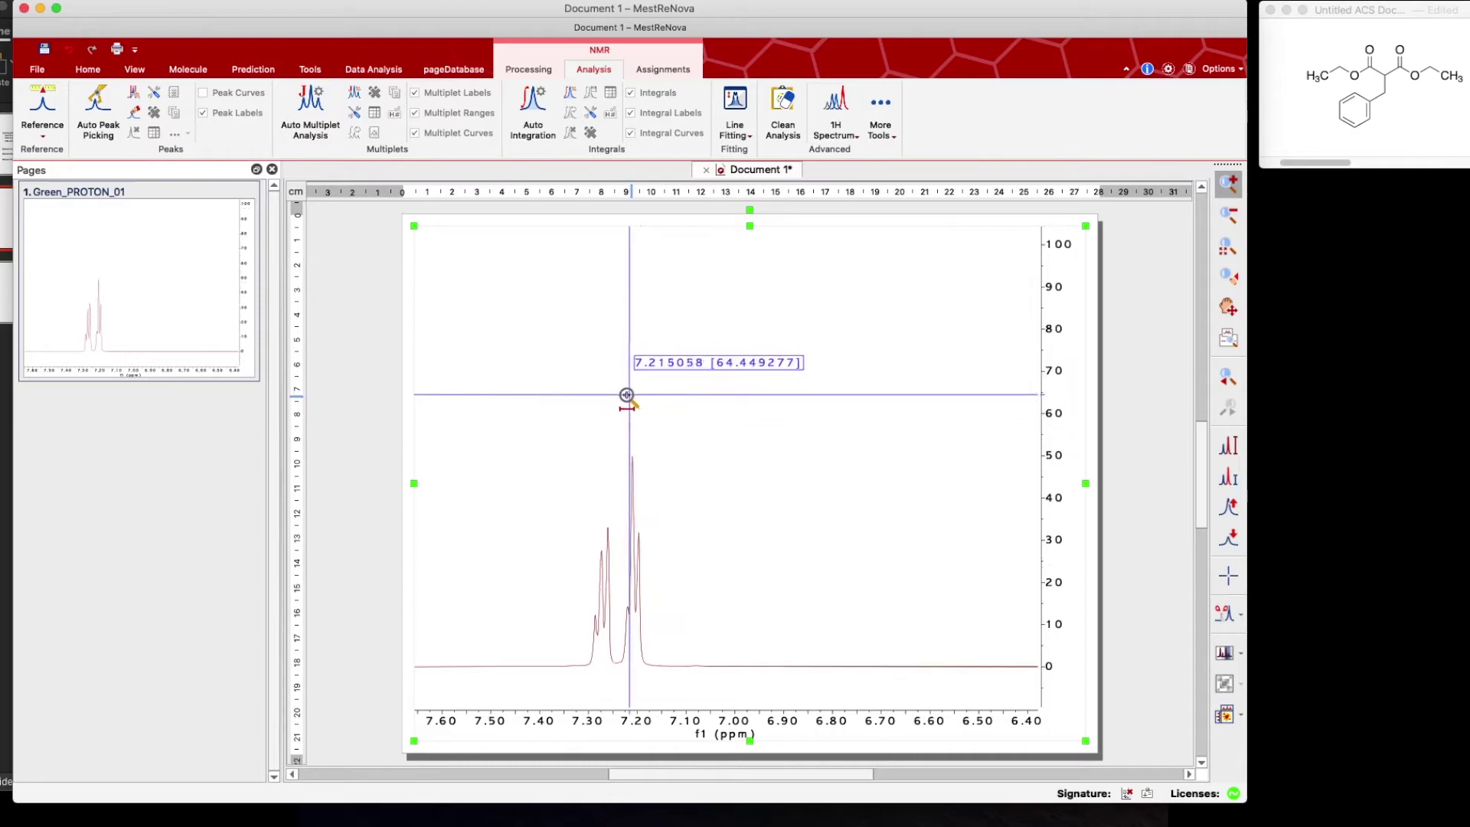
scroll(610, 404, "down", 2)
scroll(607, 410, "up", 2)
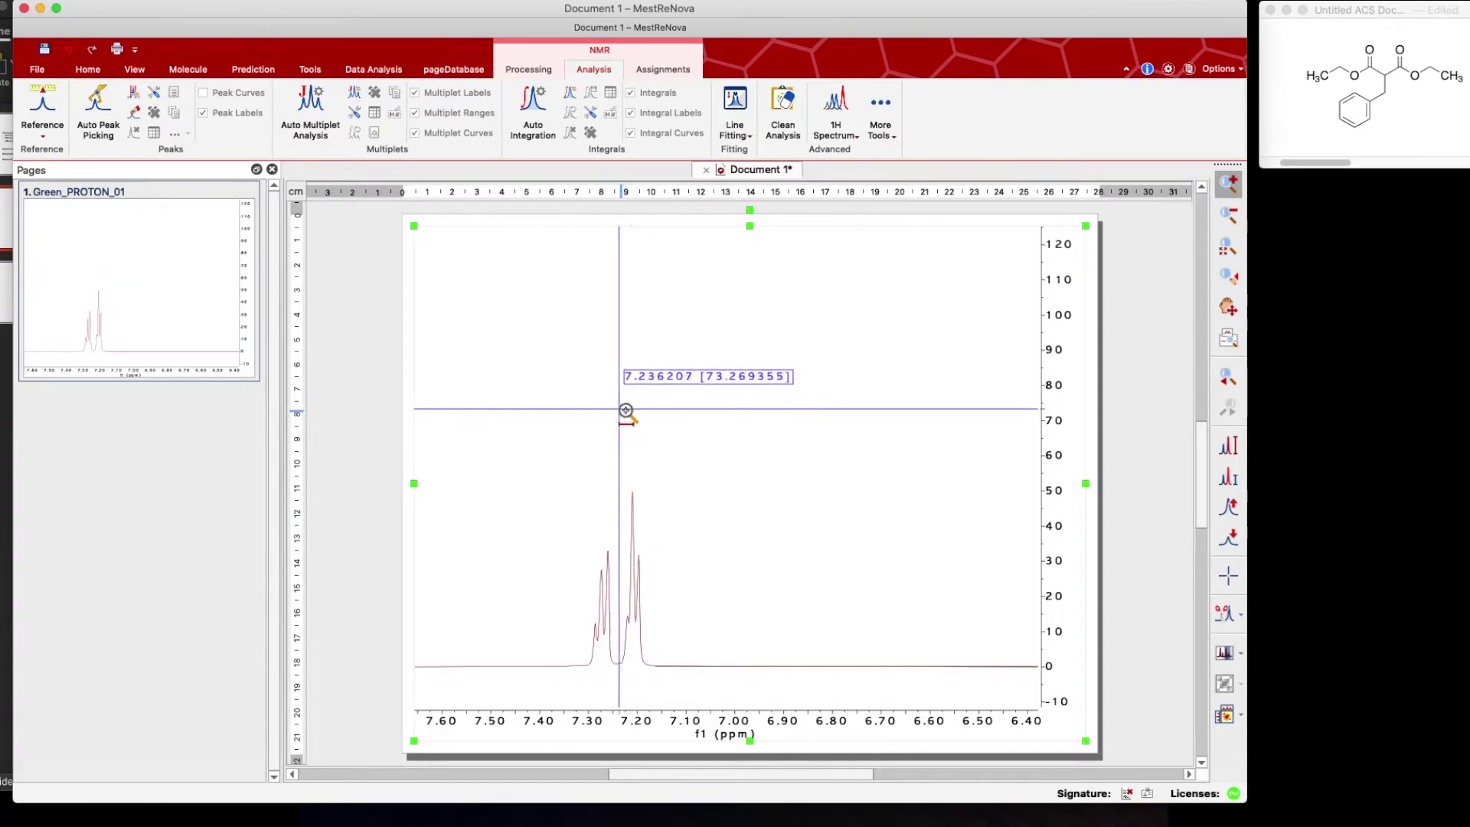
scroll(598, 459, "down", 2)
scroll(647, 498, "down", 1)
scroll(624, 517, "up", 1)
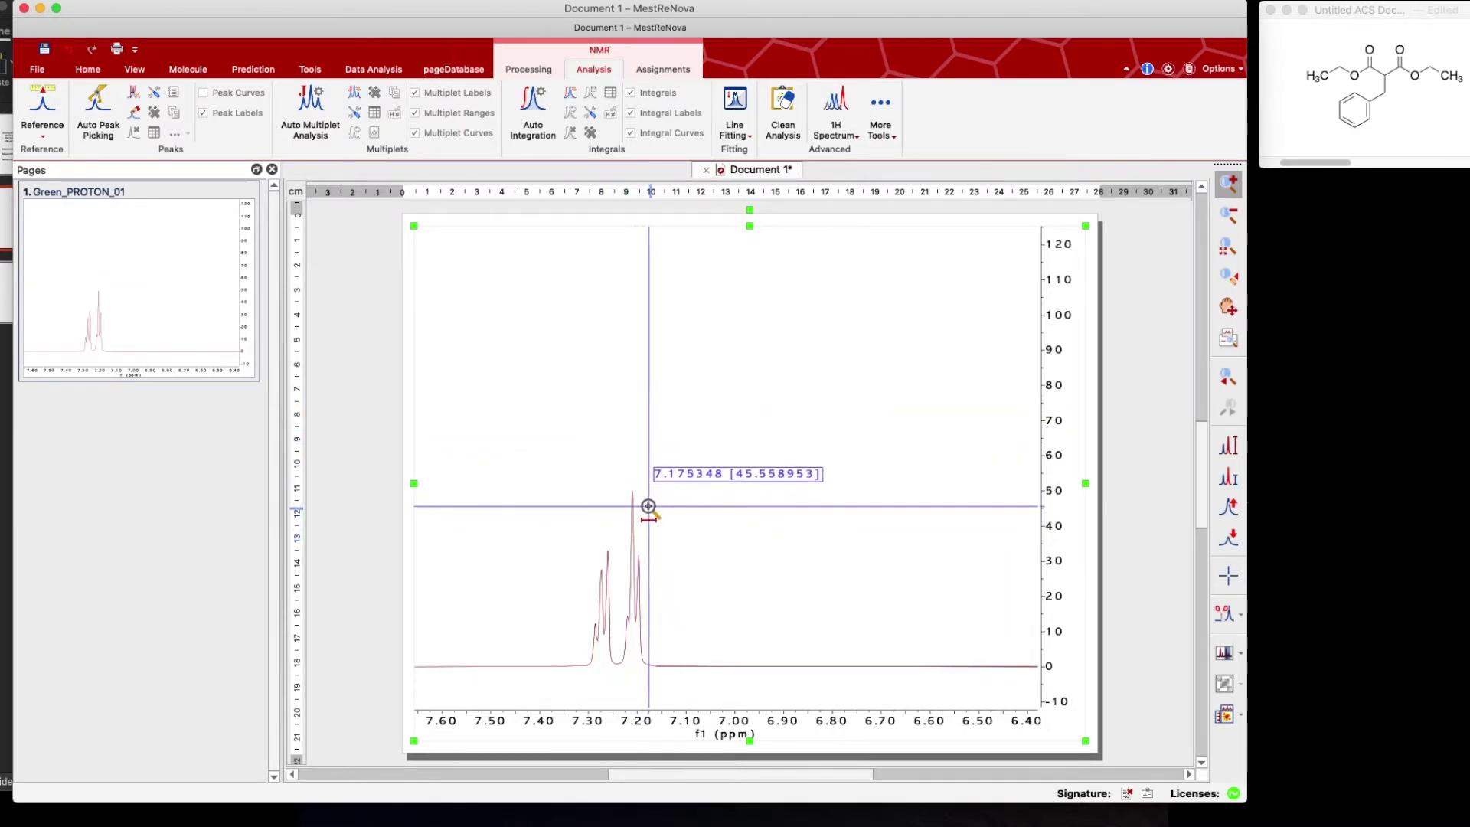
left_click(1226, 250)
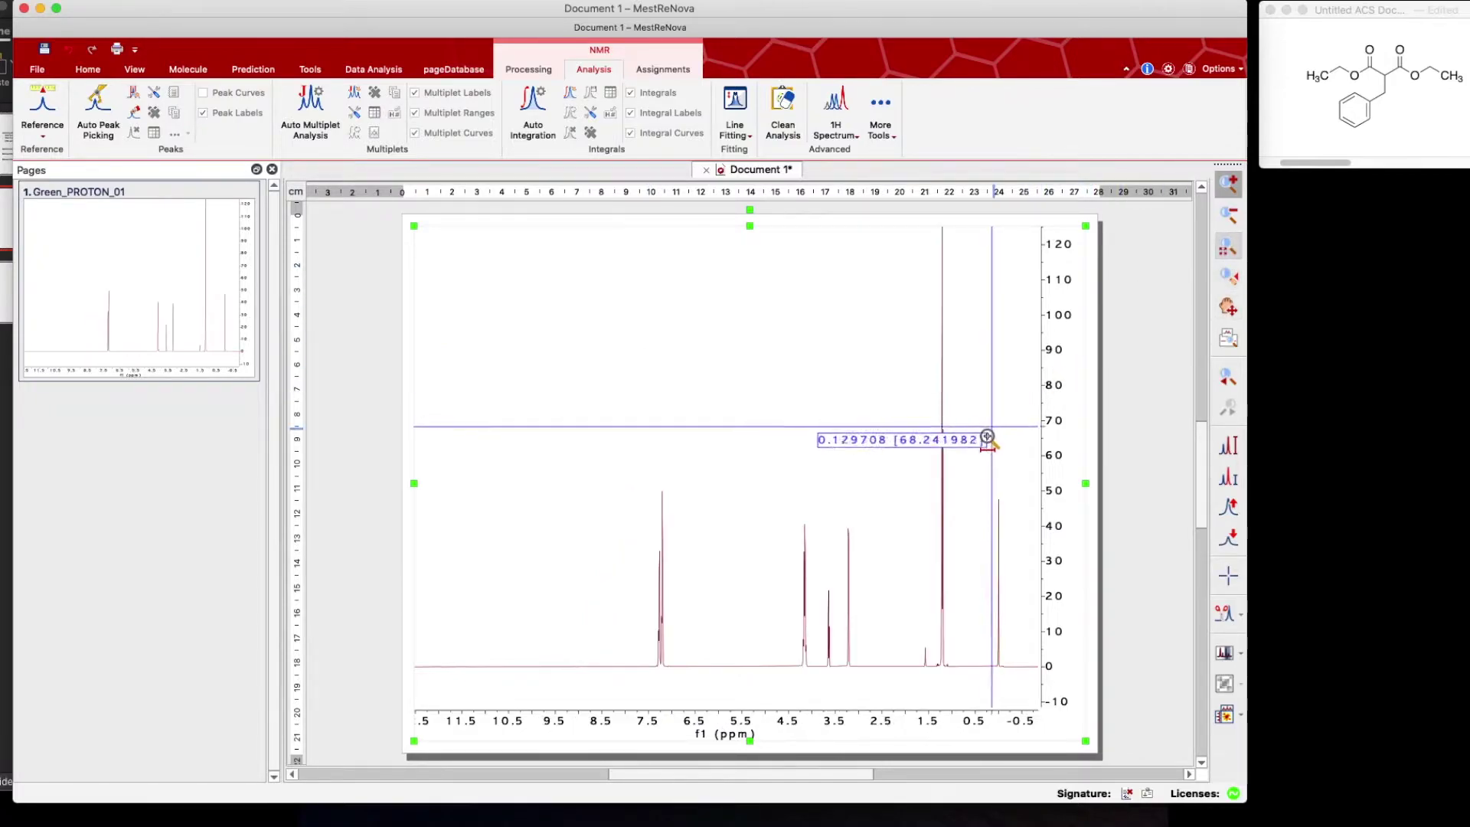
left_click_drag(979, 442, 1018, 454)
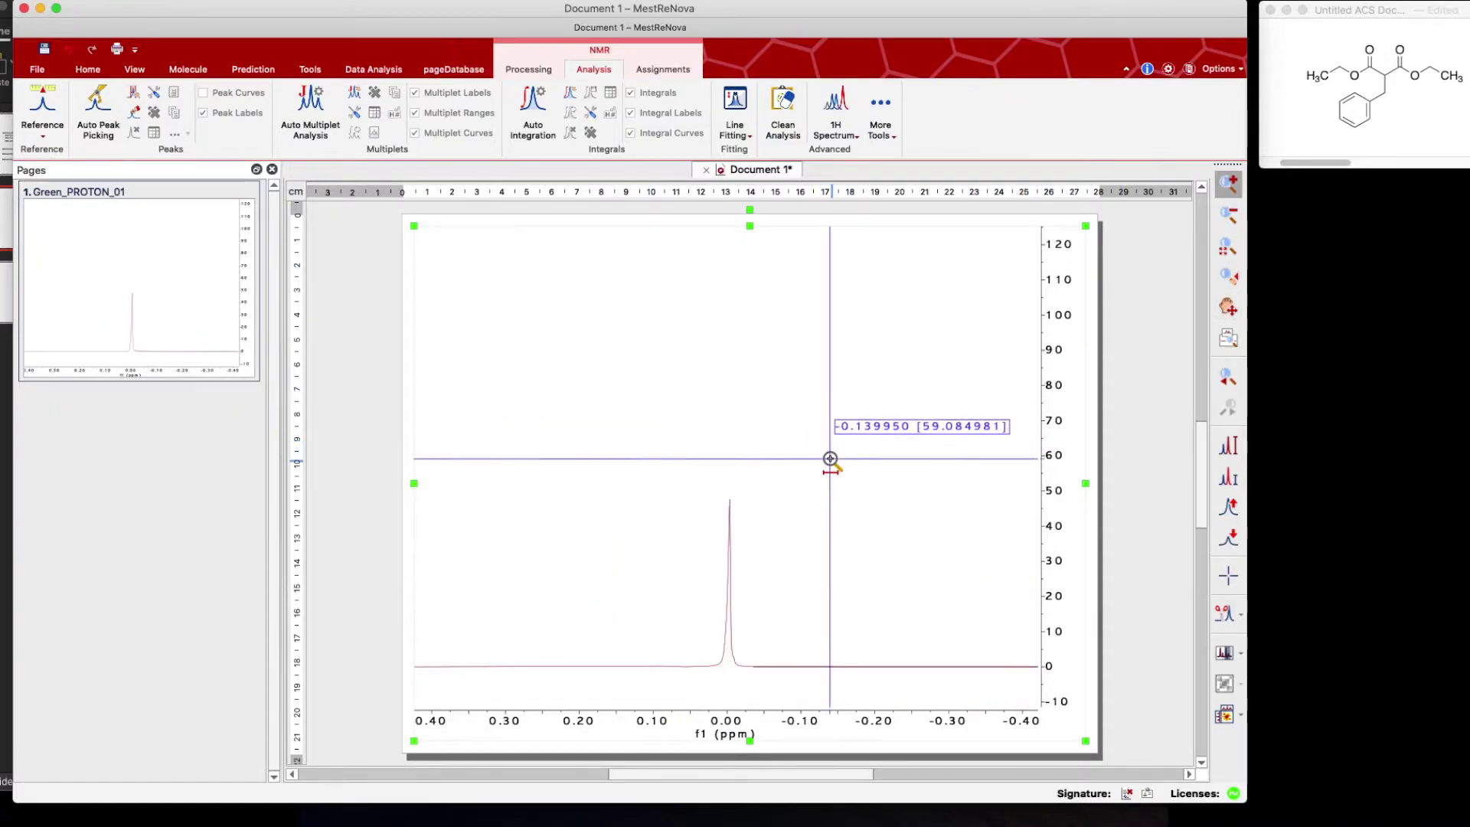
- Reference the peak near 0 ppm to a new shift of 0.00, then show the full spectrum
left_click(42, 102)
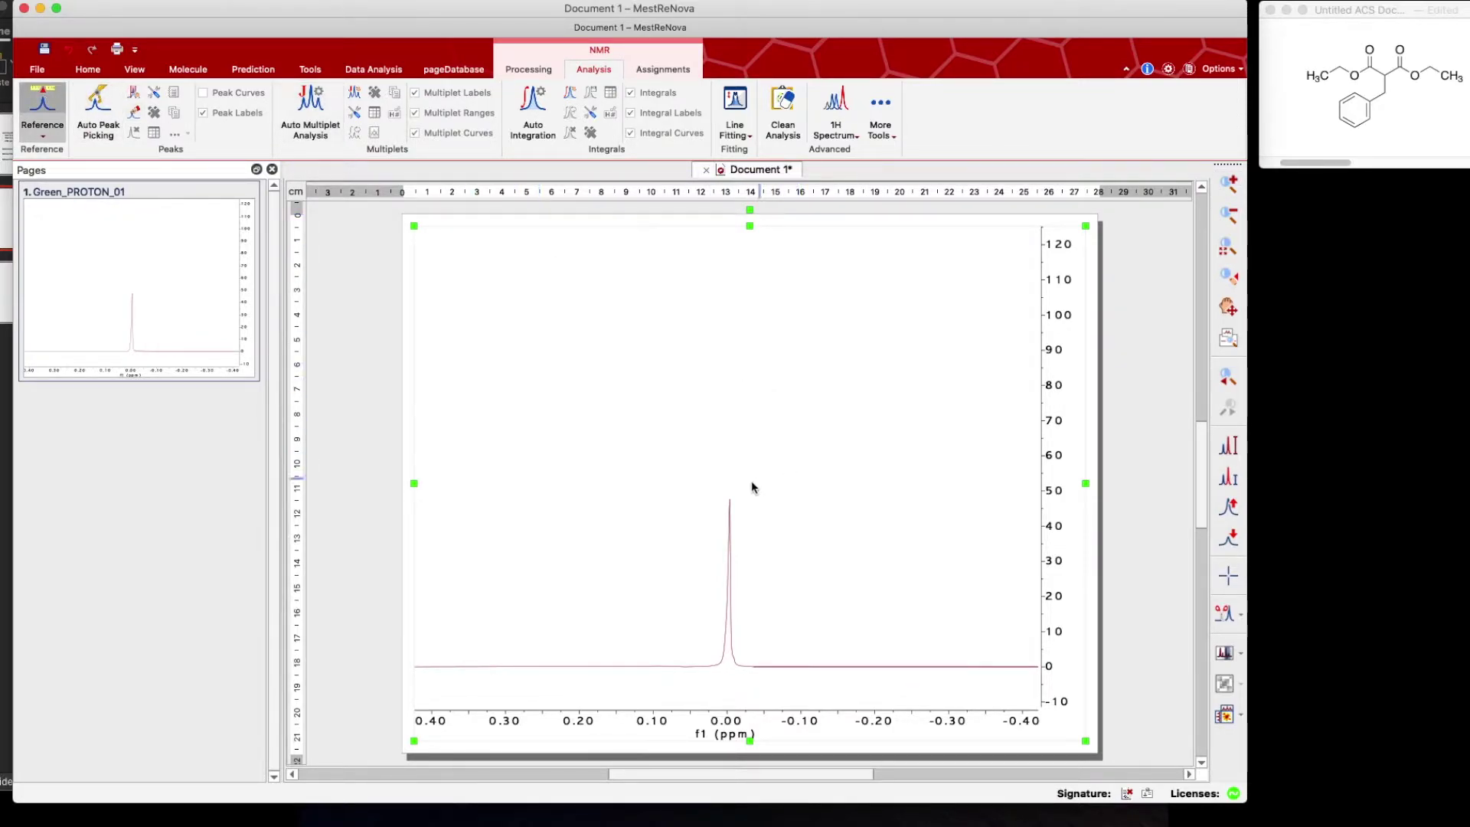
left_click(729, 518)
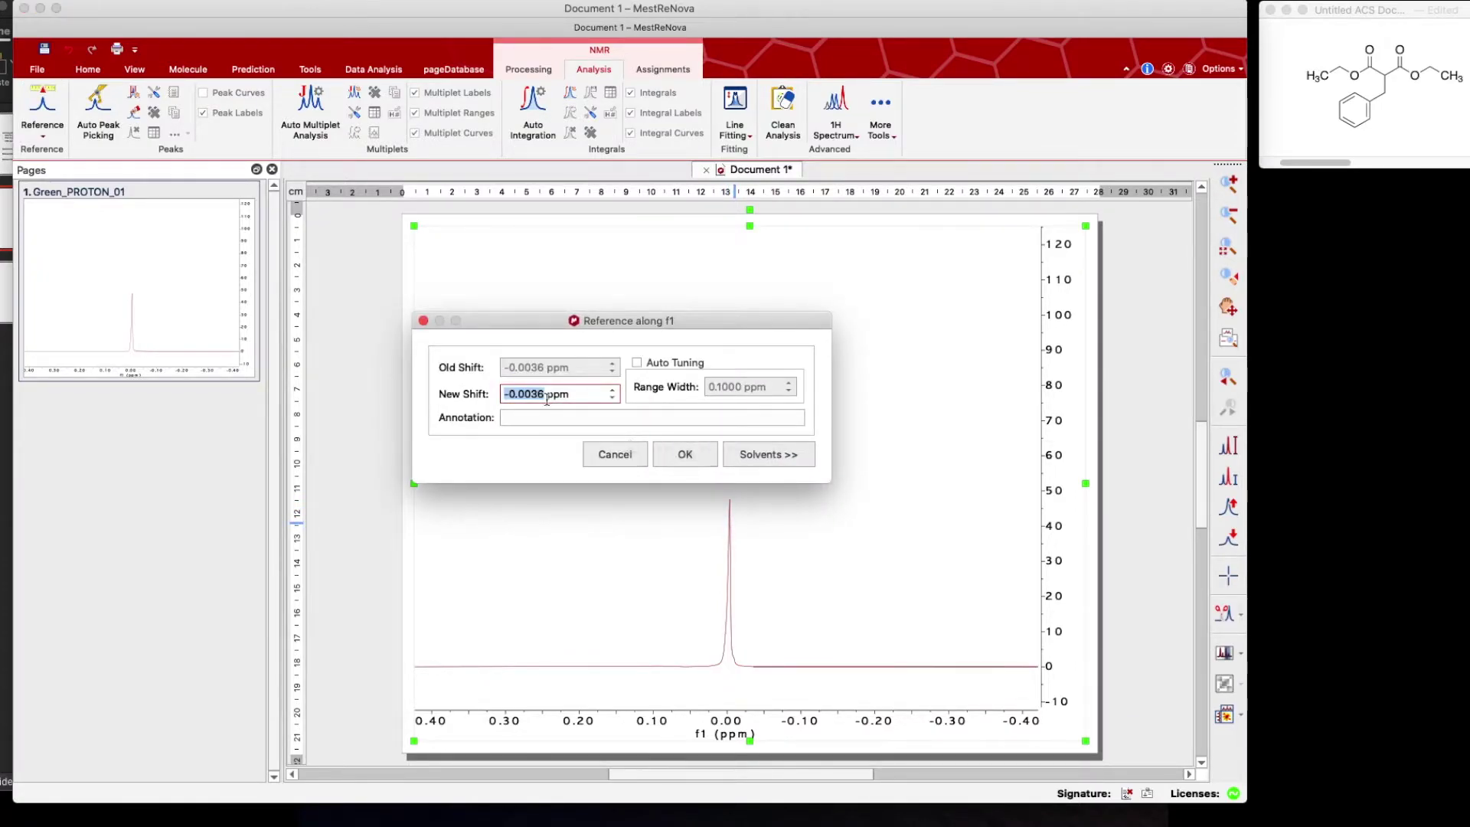
type("0")
key("Return")
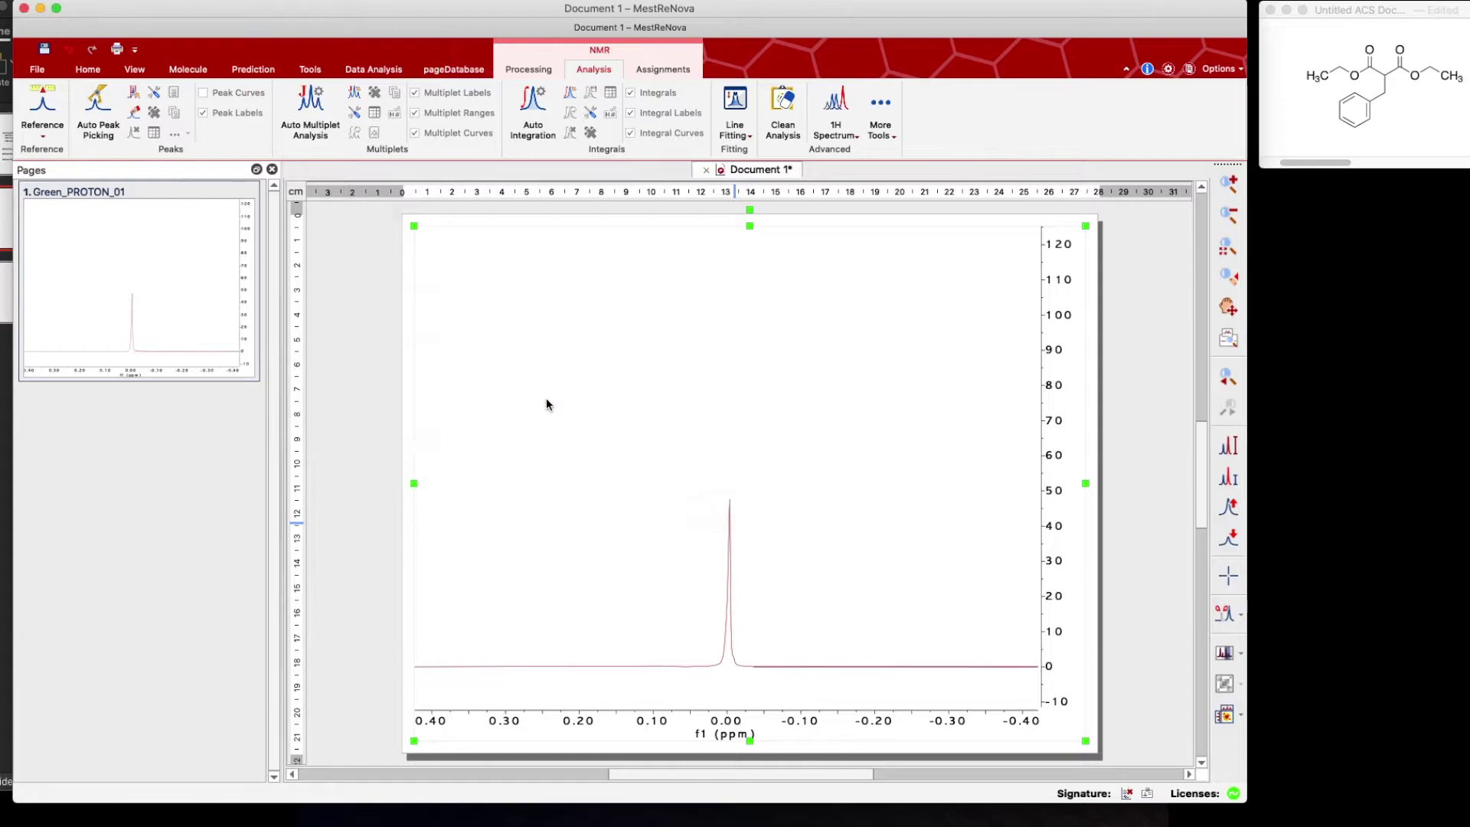
left_click(1227, 248)
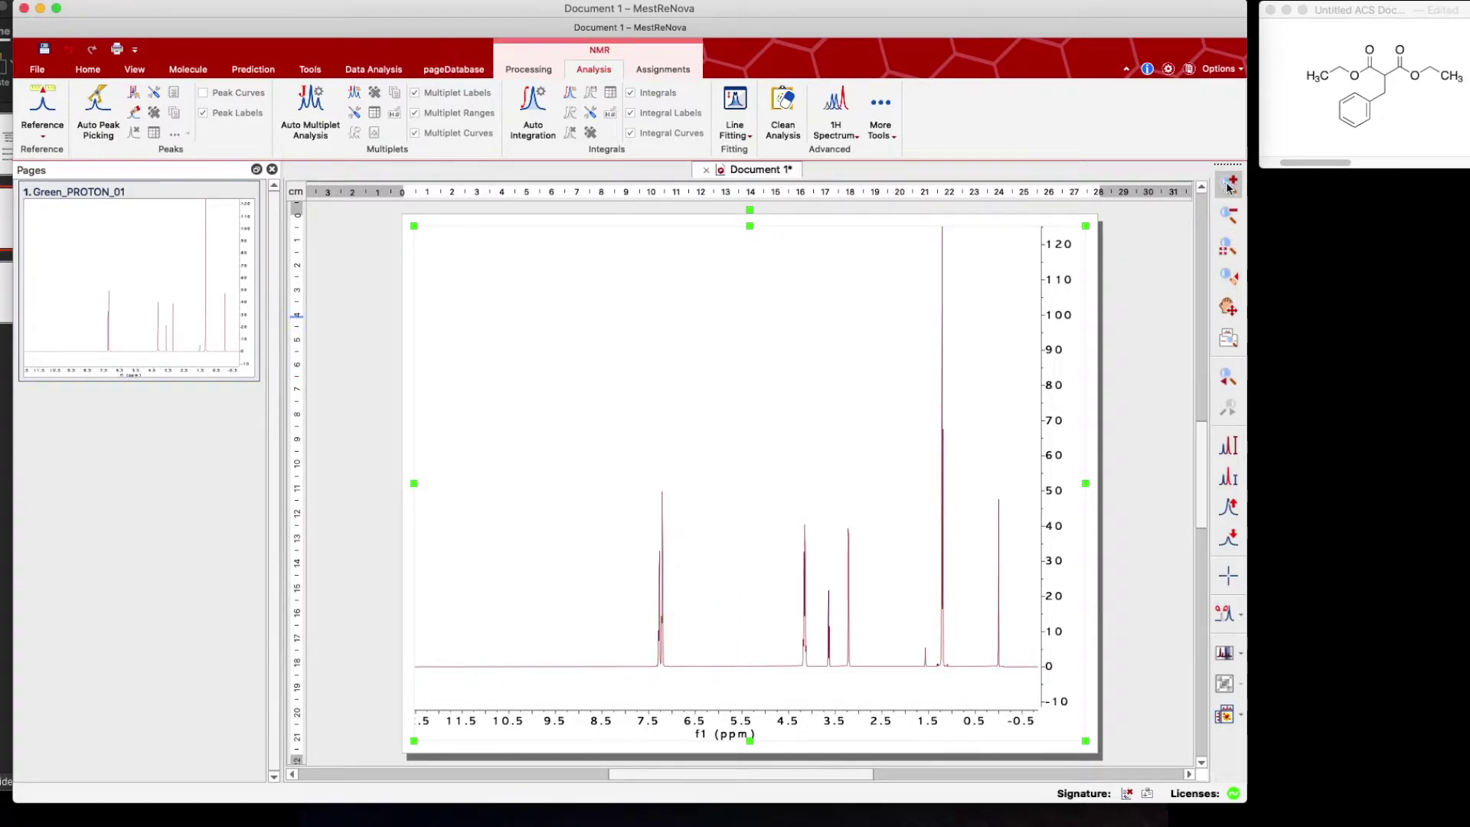
- In the 5.5–2.5 ppm view, integrate the signals near 3.6, 3.2 and 4.1 ppm
left_click(1230, 185)
scroll(947, 393, "down", 3)
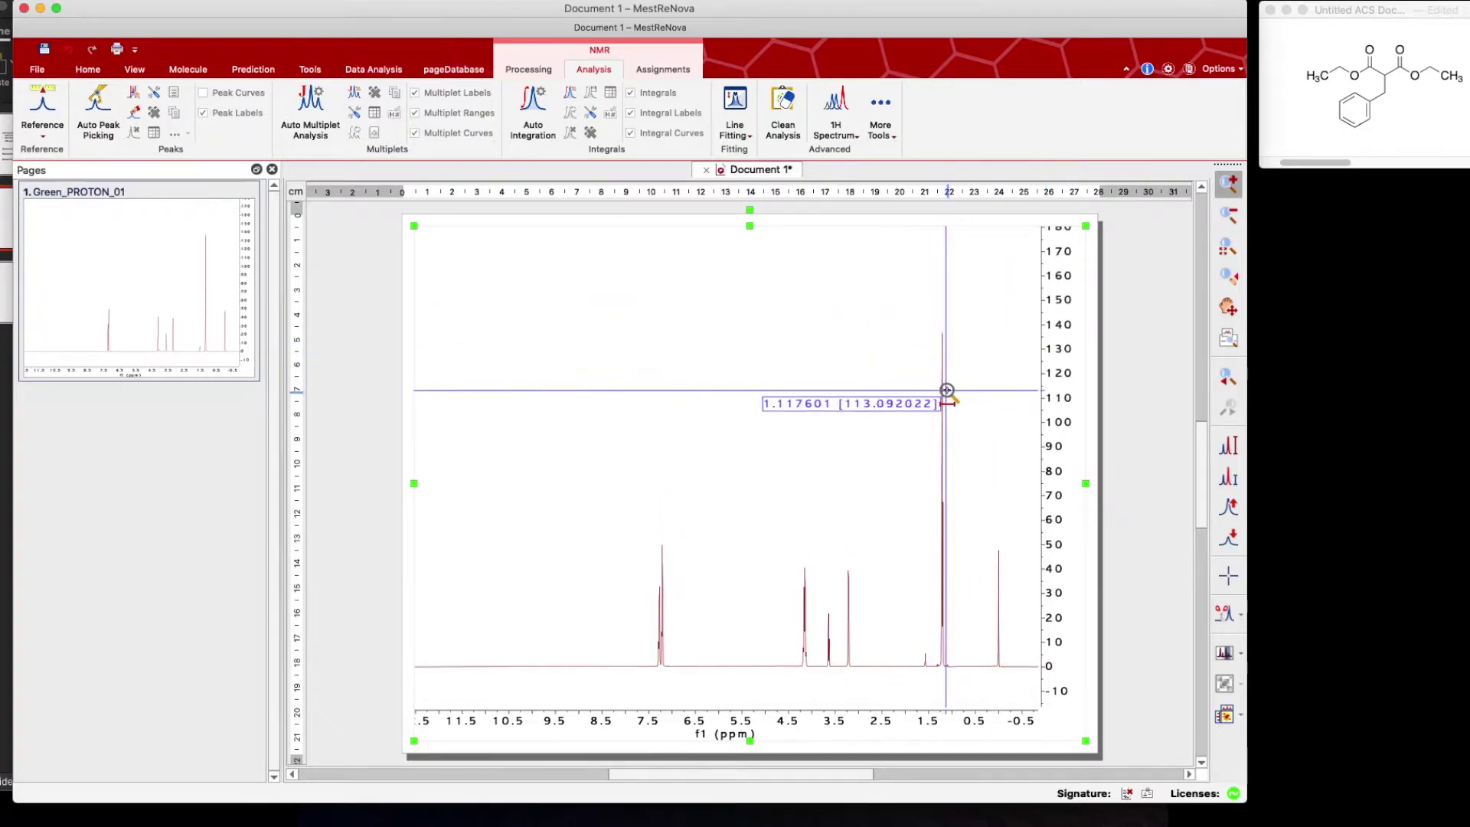
scroll(968, 392, "down", 1)
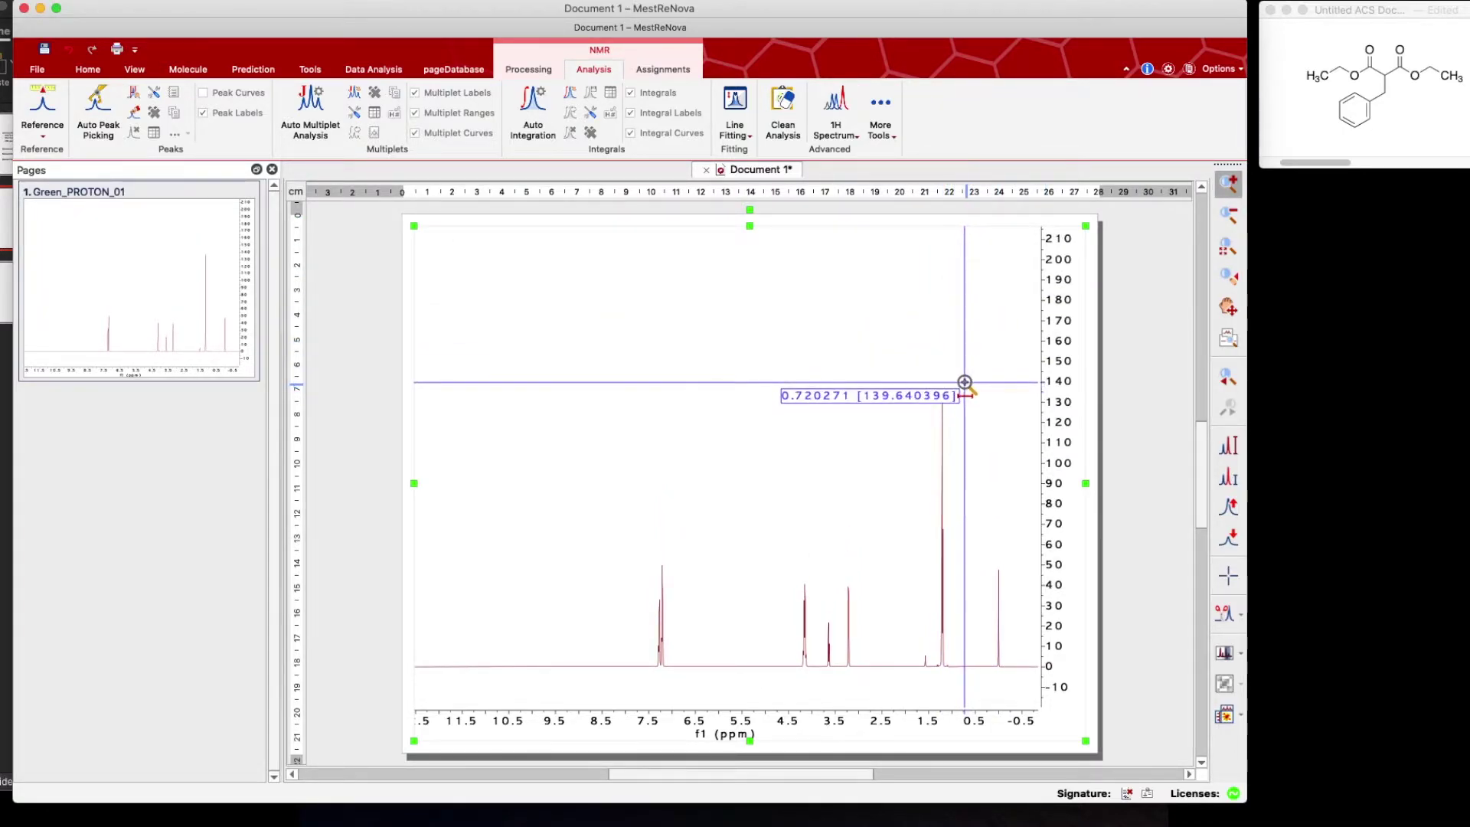
left_click_drag(880, 391, 751, 420)
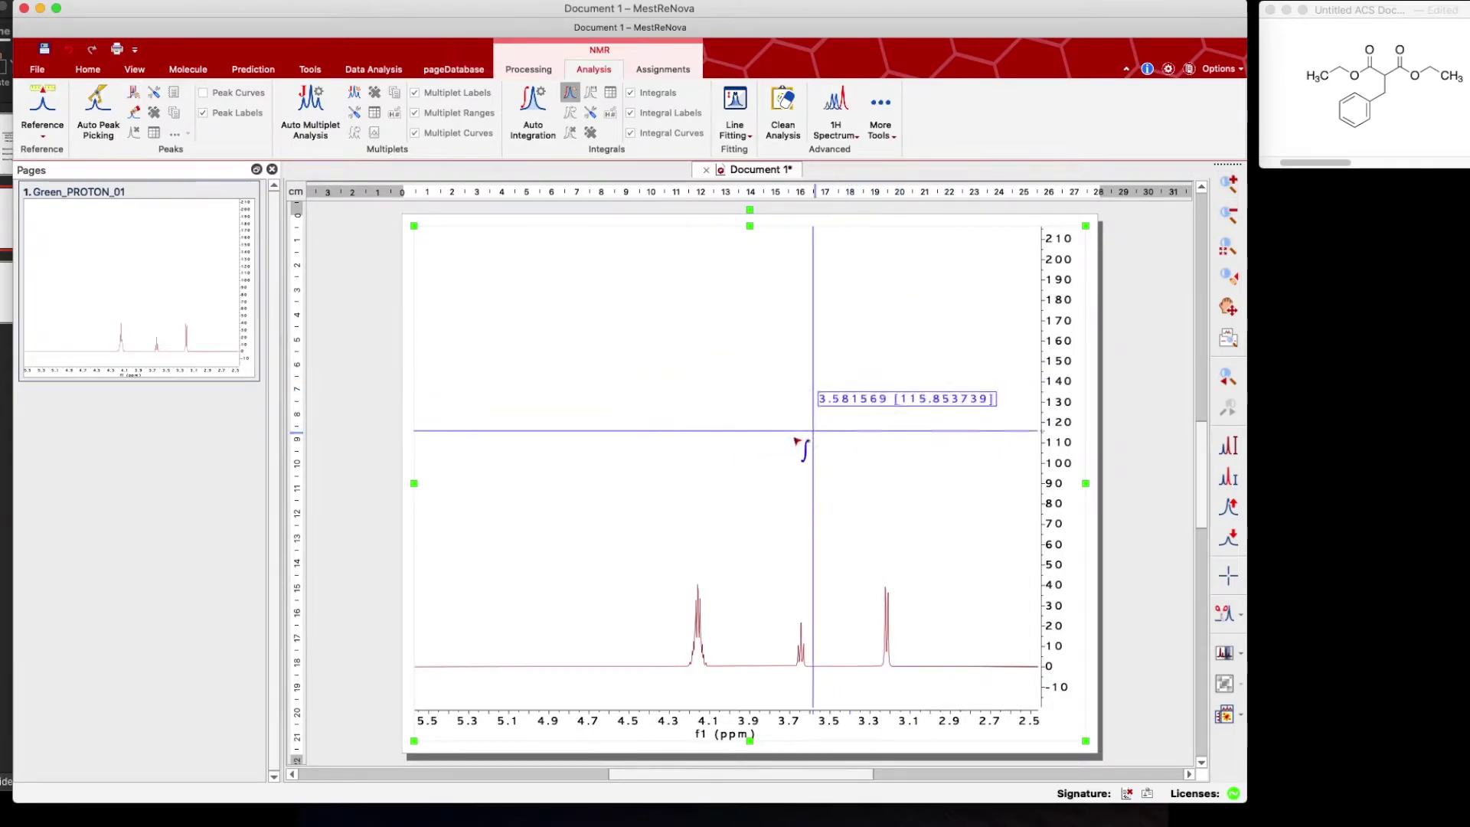
left_click_drag(793, 438, 810, 439)
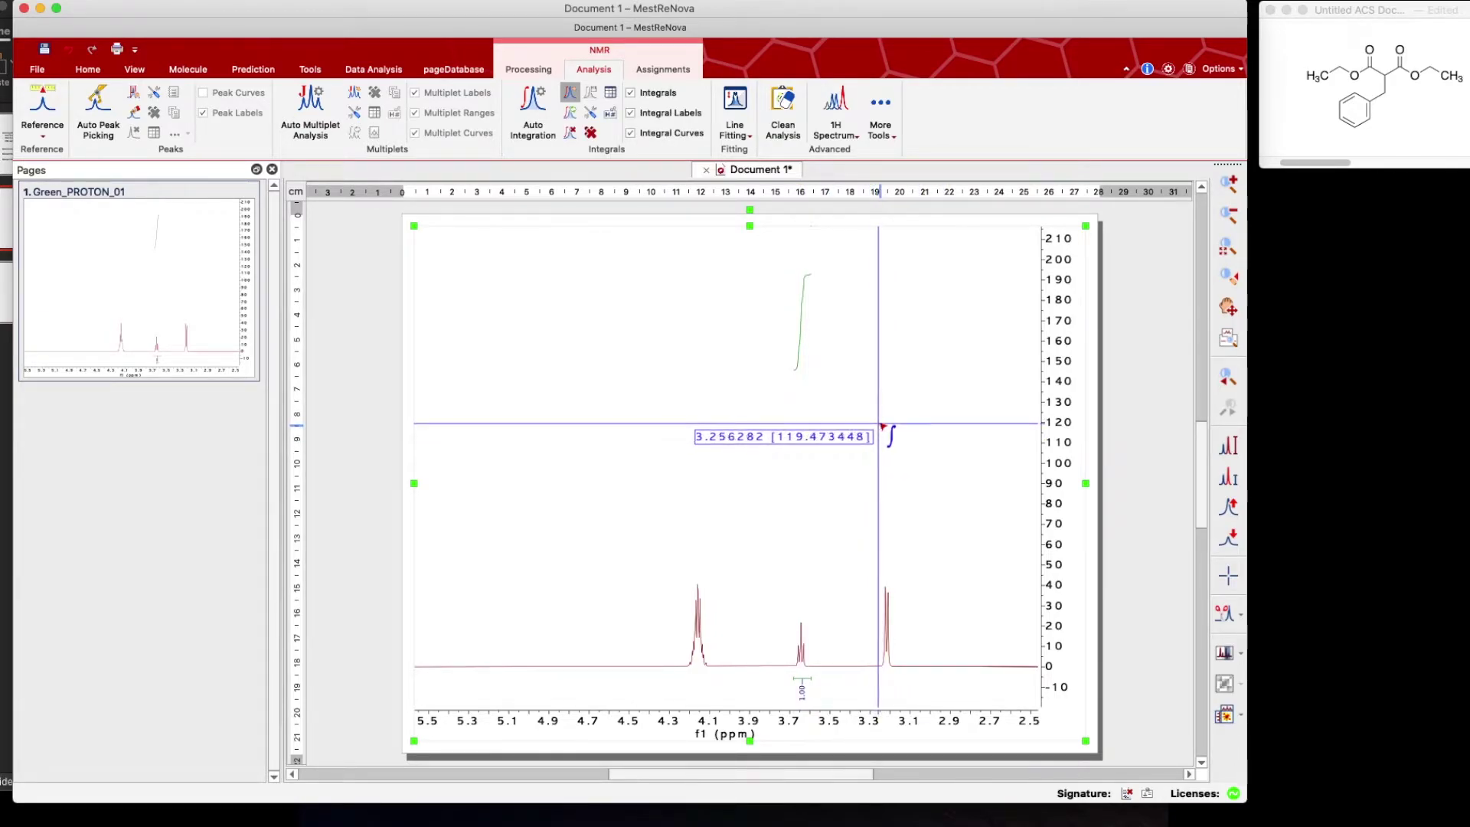
left_click_drag(874, 423, 896, 424)
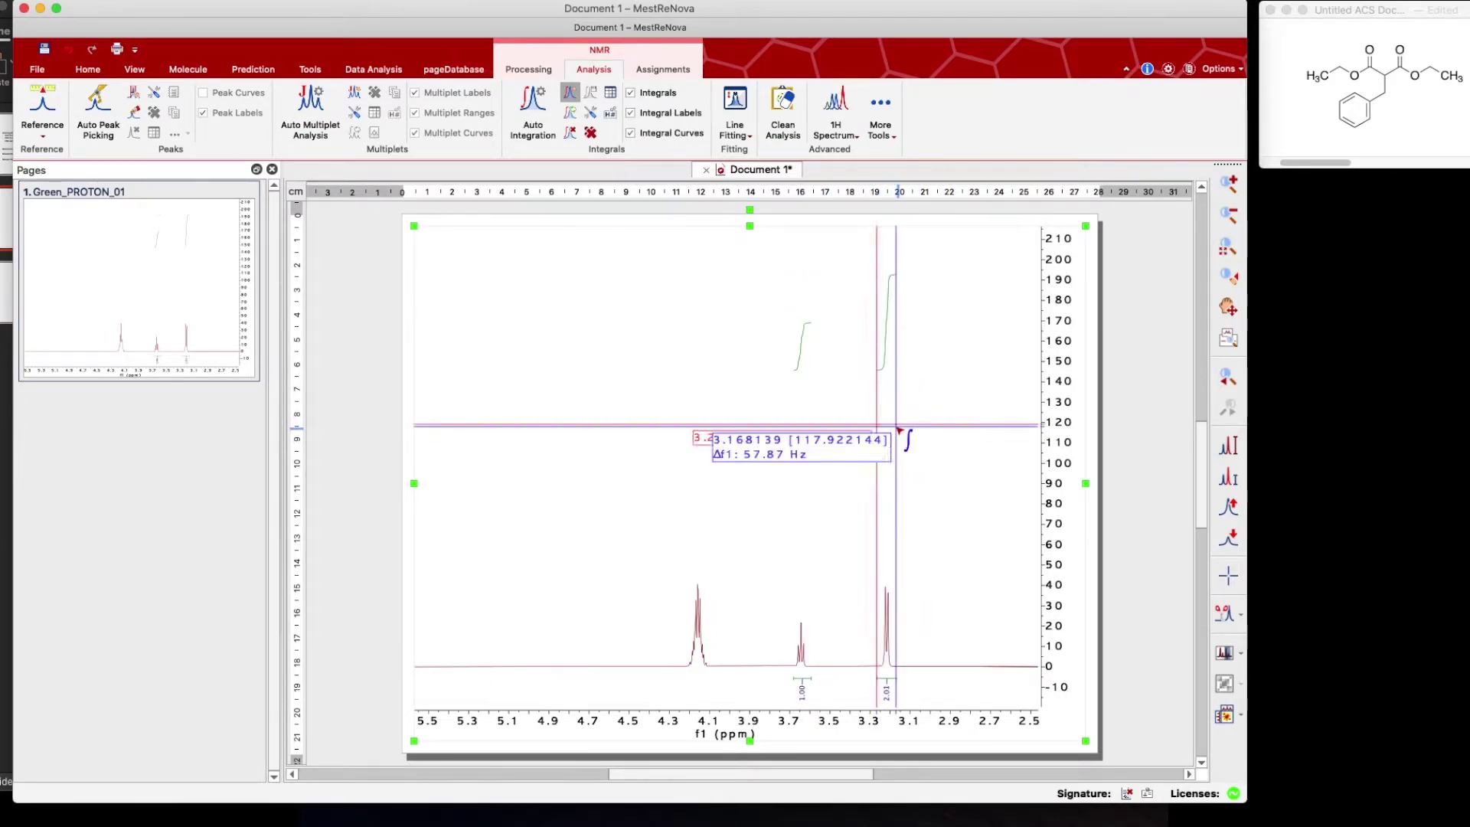
left_click(689, 427)
left_click_drag(689, 428, 713, 437)
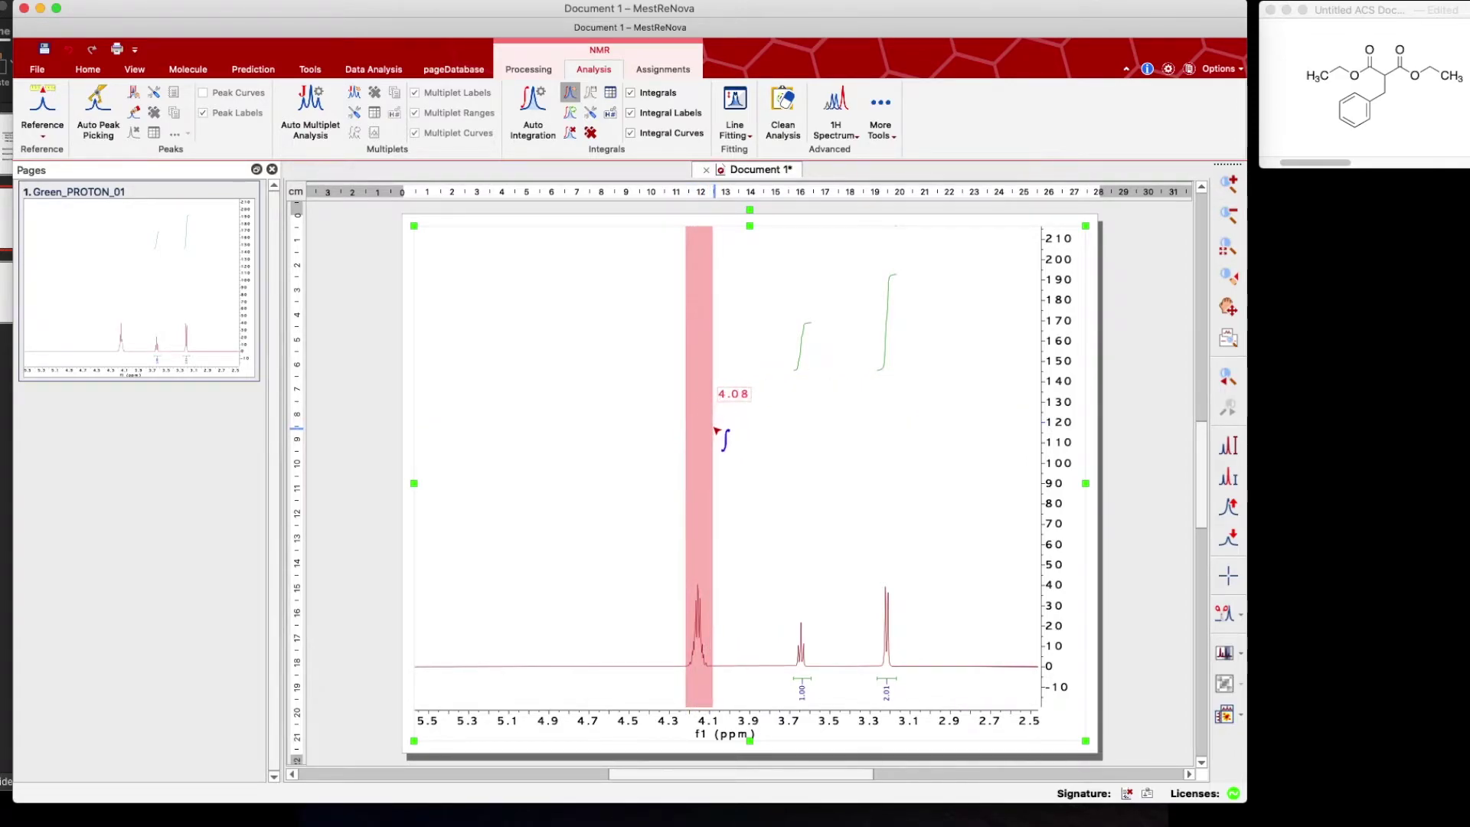
- Zoom to 1.8–0.7 ppm and integrate the 1.2 ppm triplet (6.03)
left_click(1226, 247)
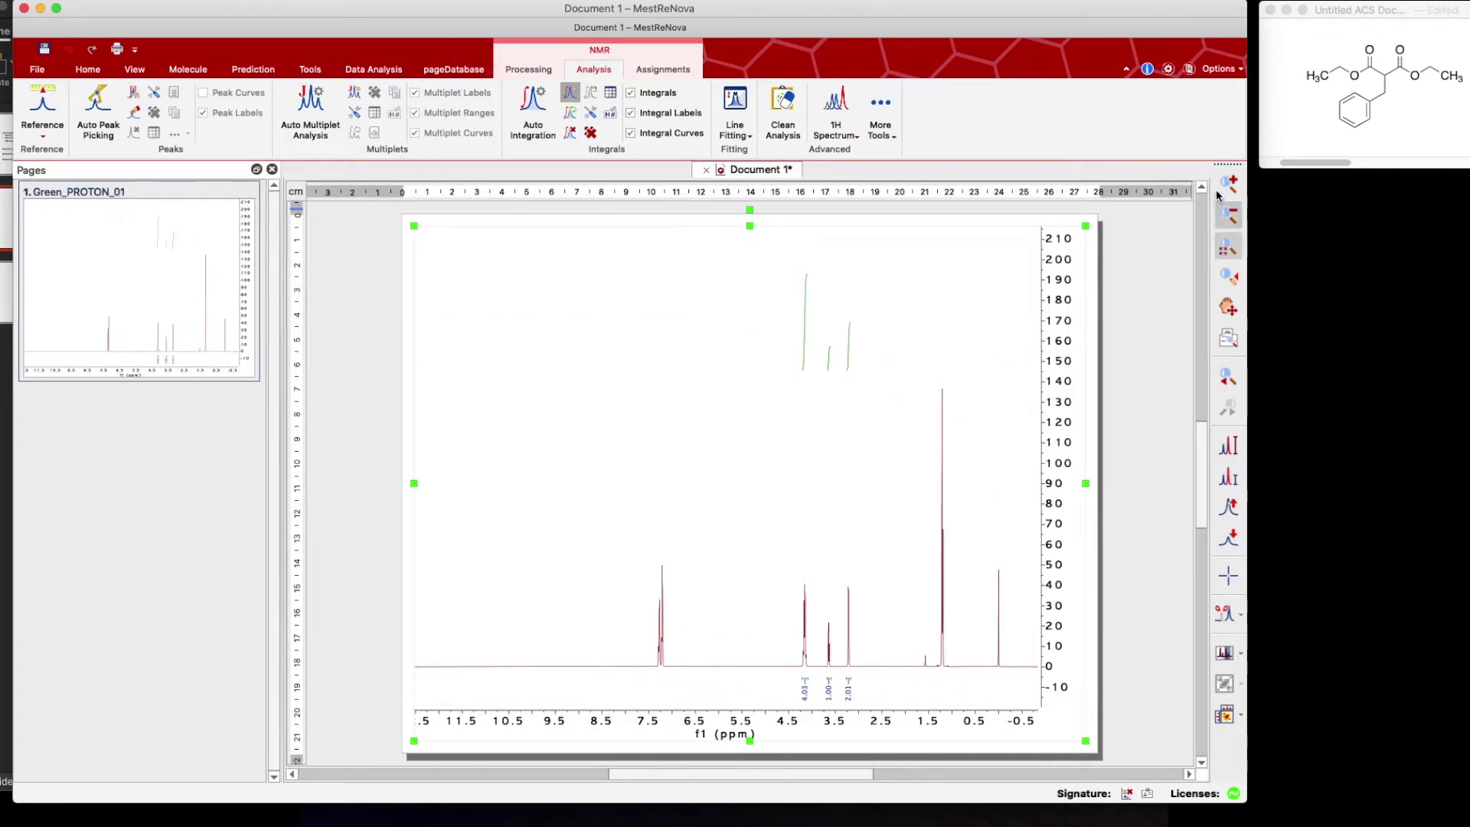
left_click_drag(912, 380, 964, 387)
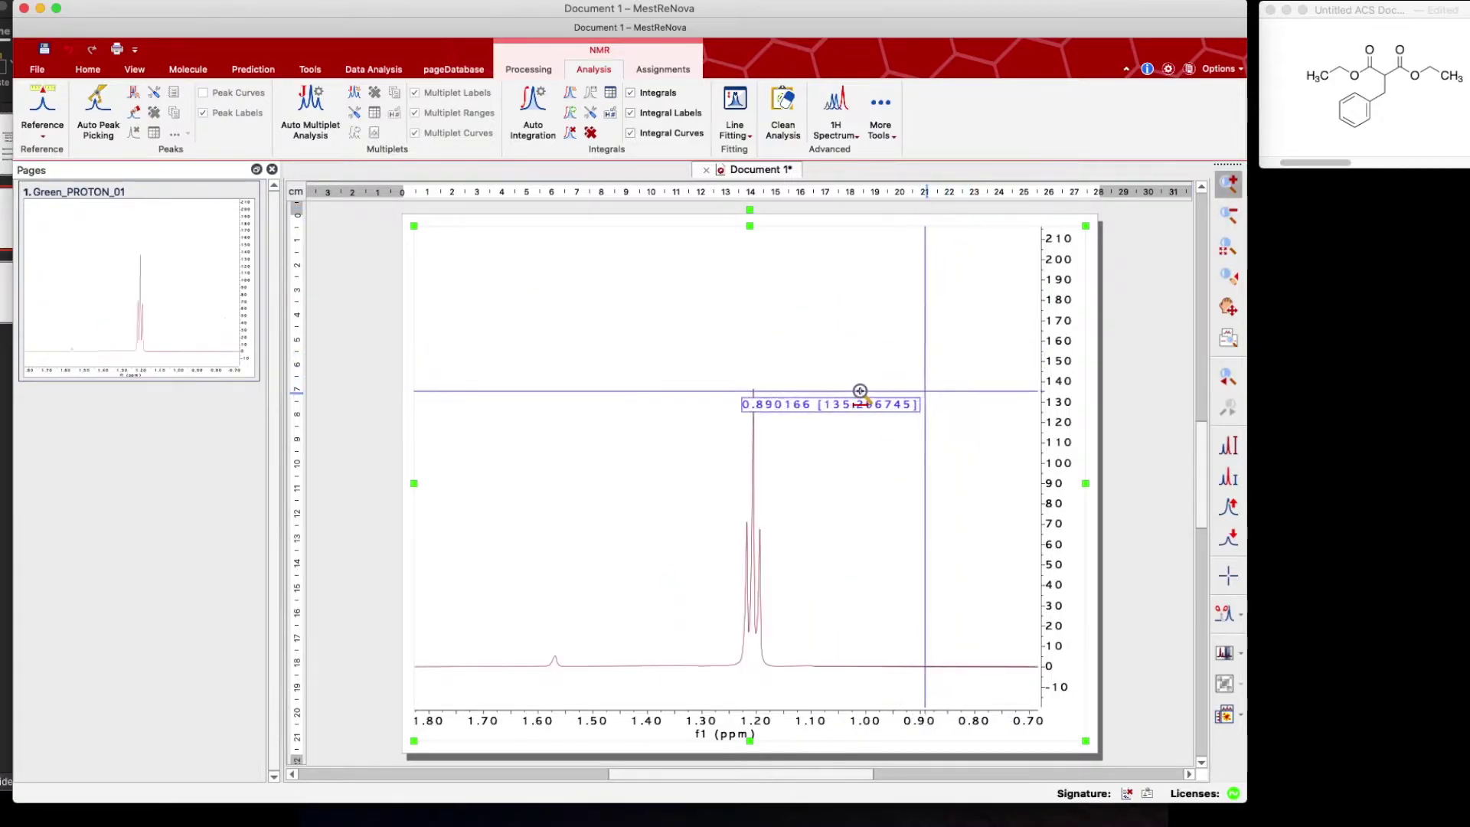
key("i")
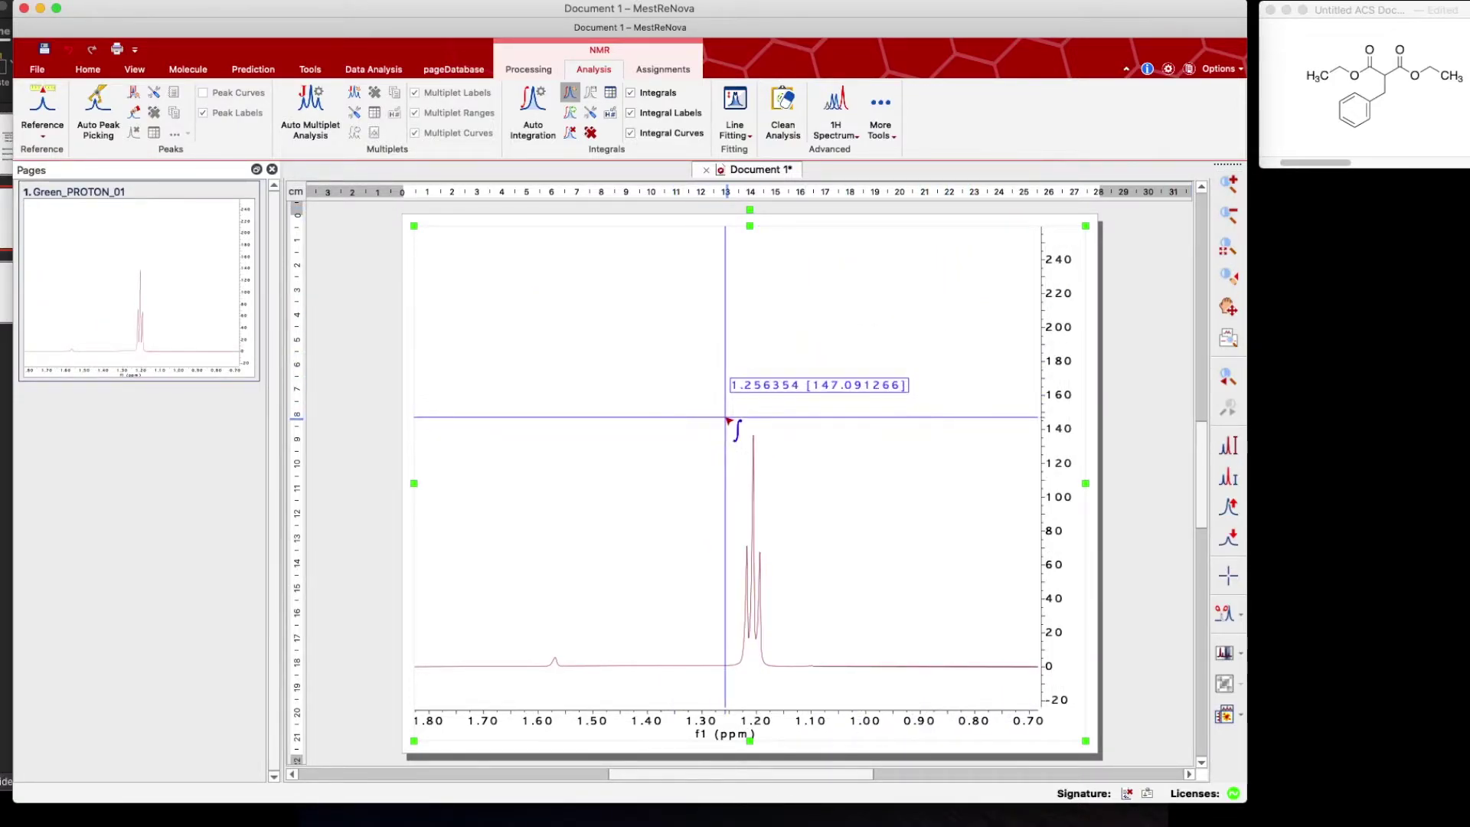
left_click_drag(726, 417, 781, 417)
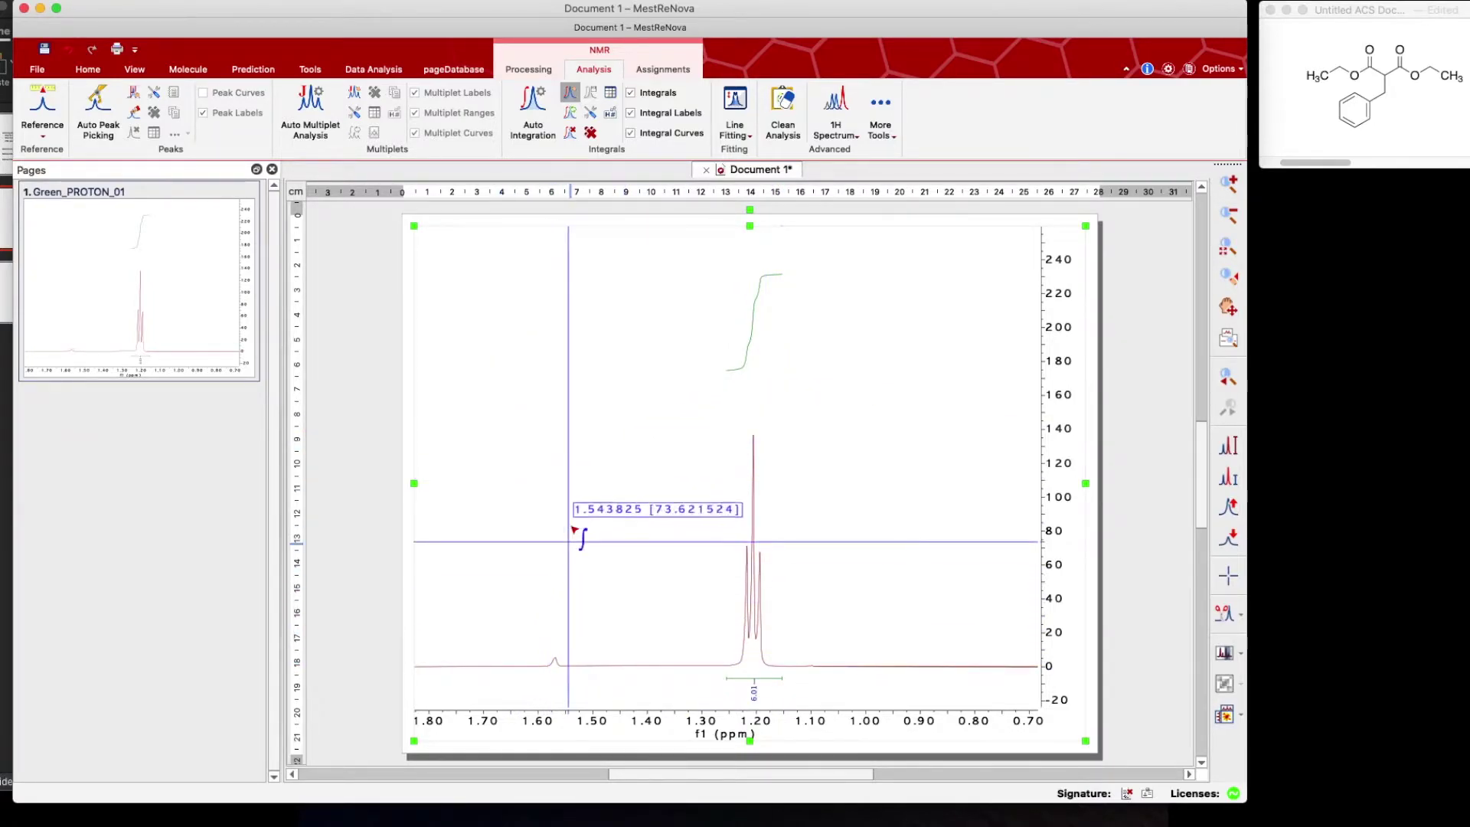
scroll(580, 510, "up", 2)
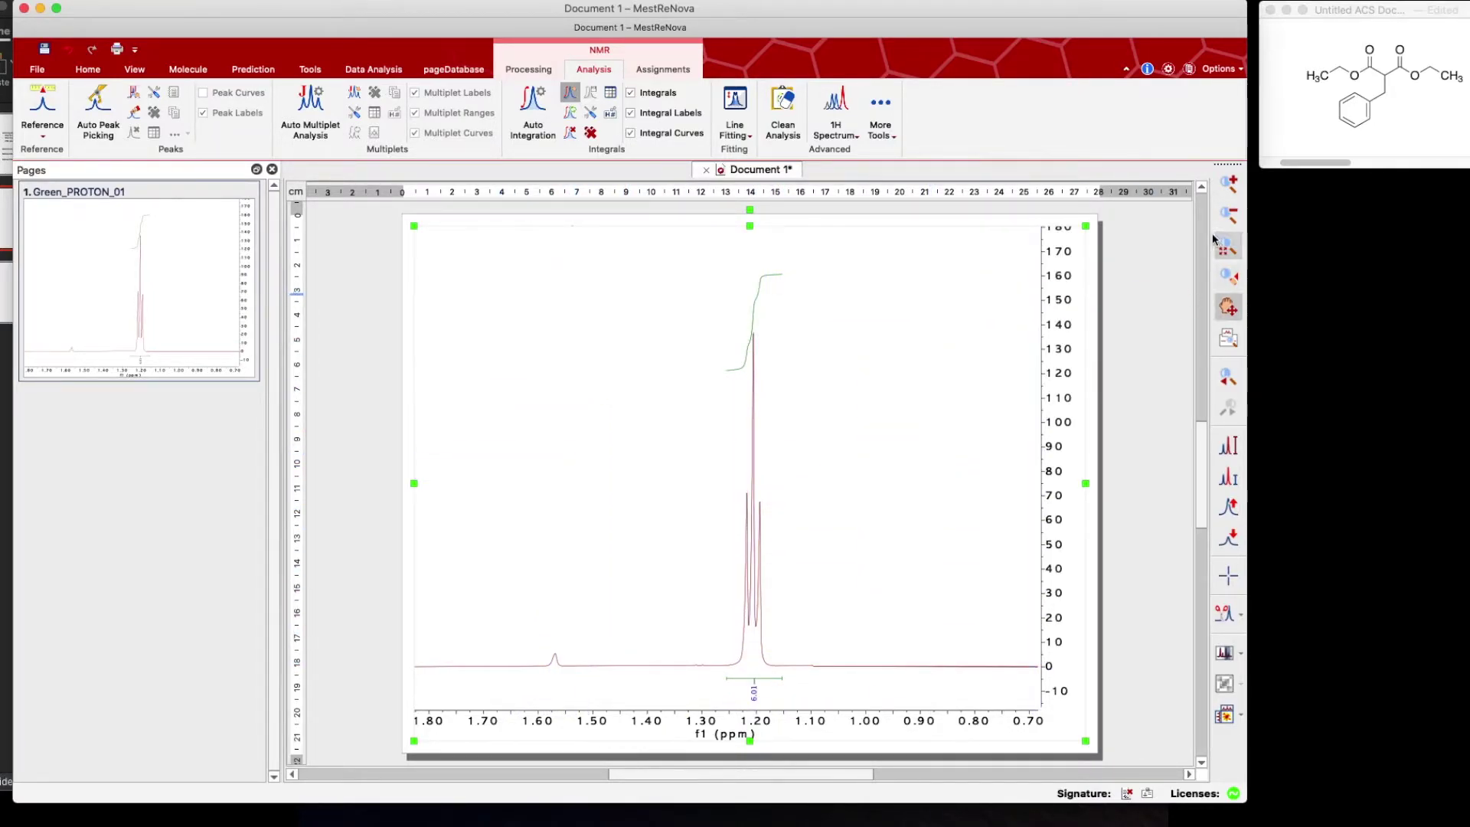
scroll(918, 317, "down", 2)
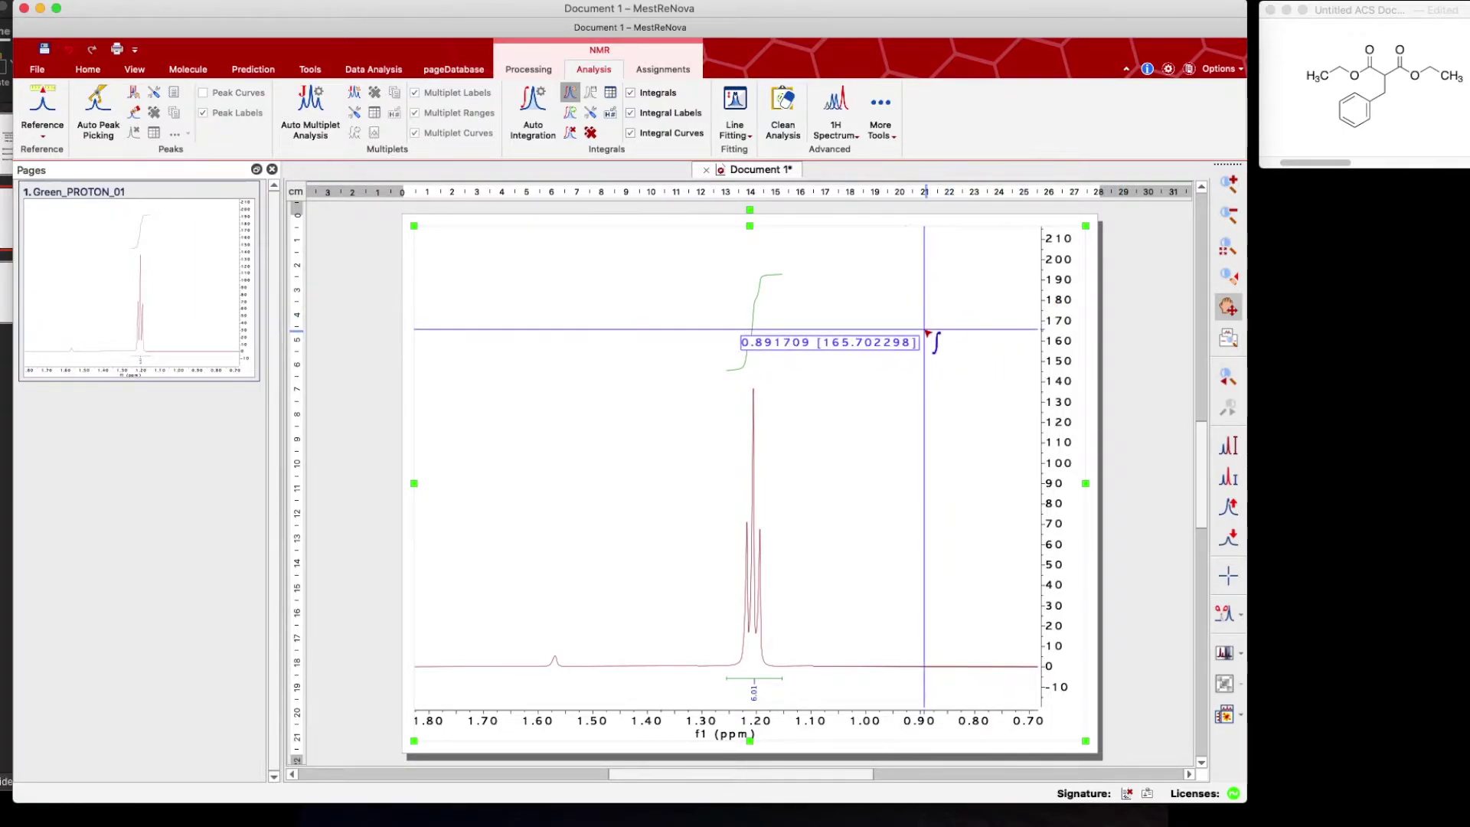
- Integrate the aromatic multiplets near 7.20 and 7.28 ppm (2.26 and 2.93) and restore full view
left_click(1226, 247)
left_click(1228, 183)
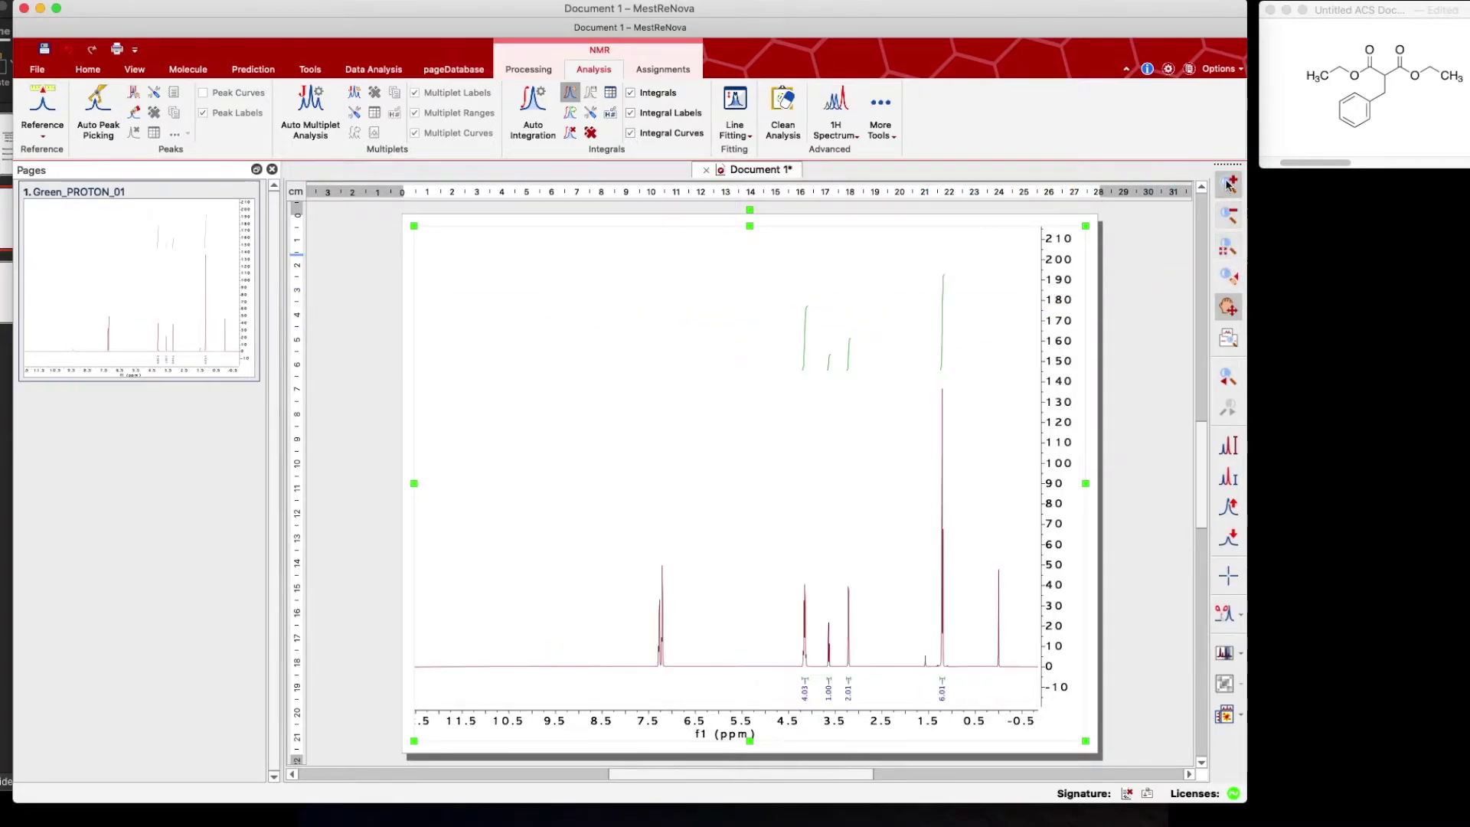
mouse_move(682, 481)
left_mouse_down()
mouse_move(639, 501)
mouse_move(580, 501)
left_mouse_up()
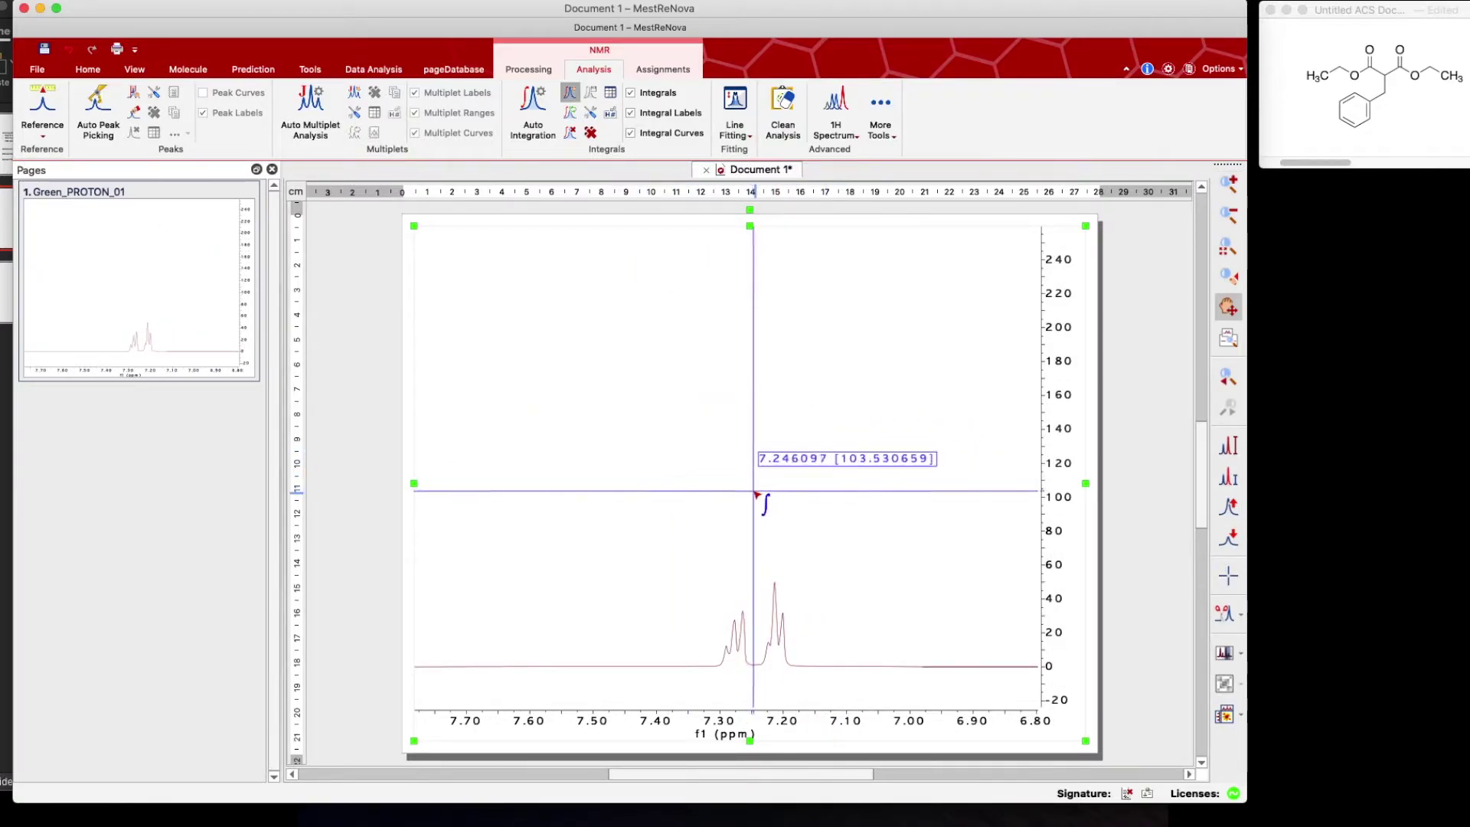
key("i")
left_click_drag(761, 491, 793, 497)
left_click_drag(721, 444, 759, 456)
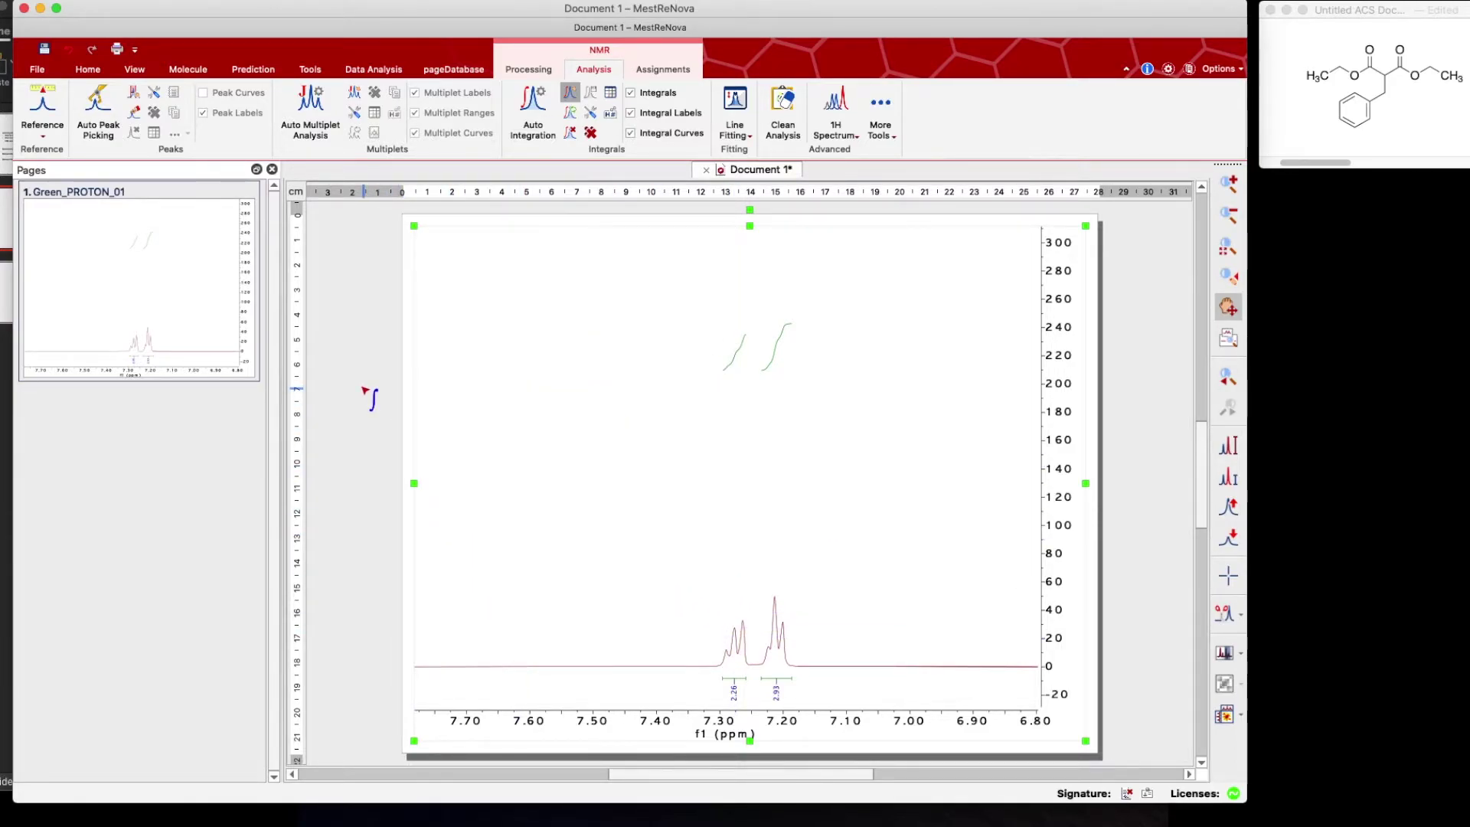
left_click(364, 388)
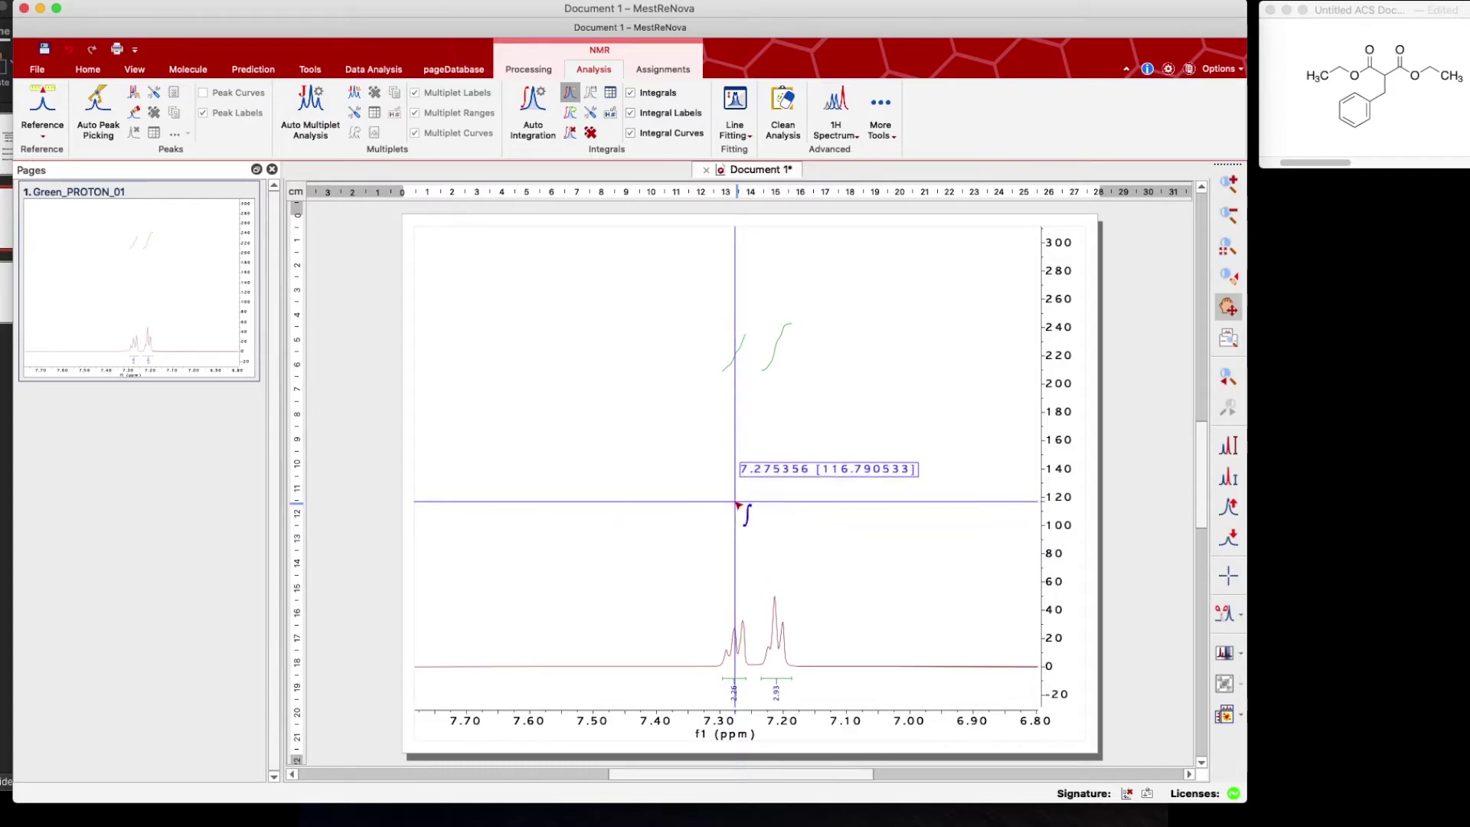
left_click(1224, 247)
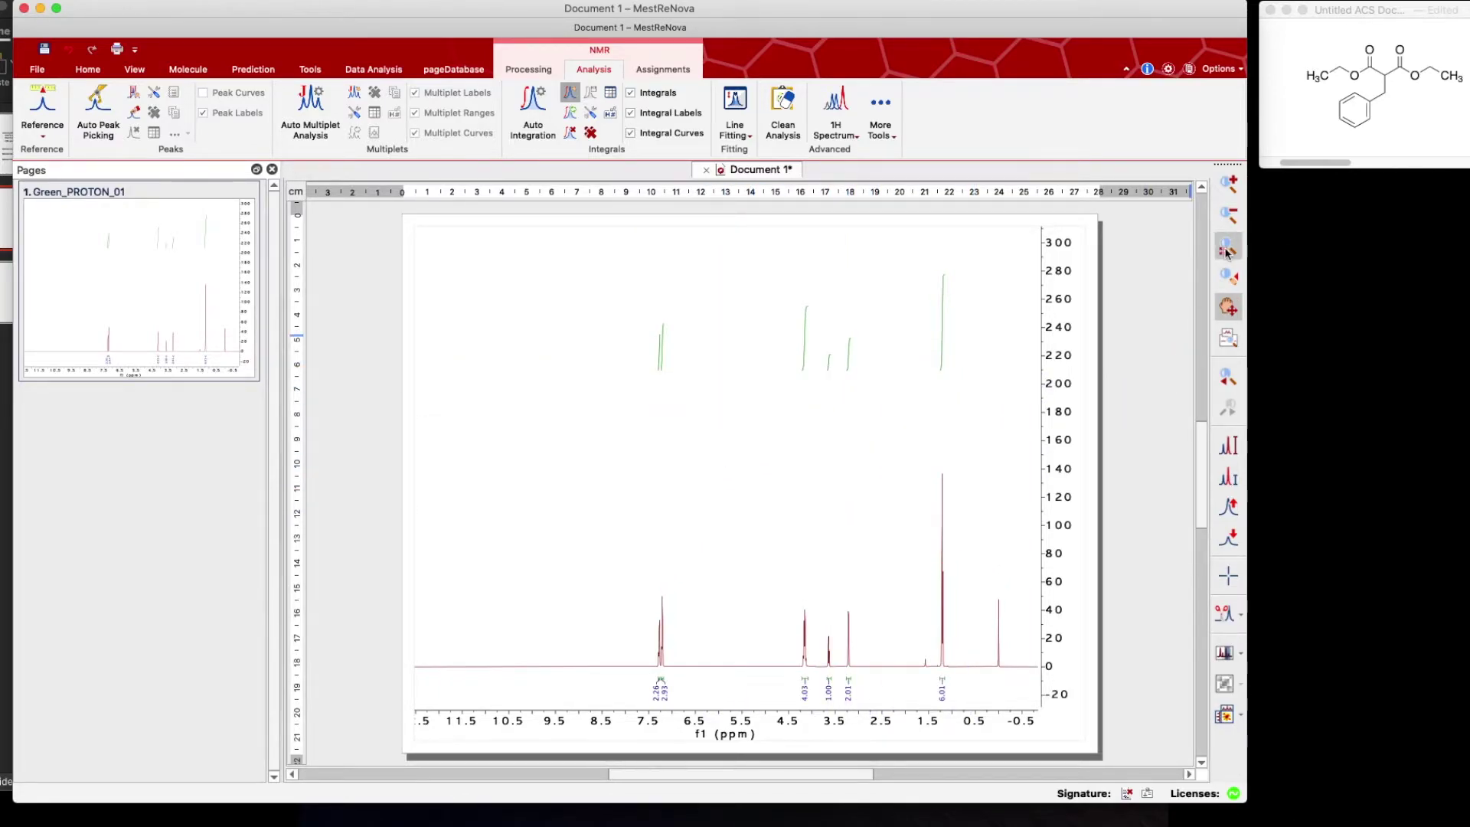
- Add the 'Chemical Formula: C14H18O4' label under the ChemDraw structure using Analysis
left_click(1387, 78)
double_click(1386, 79)
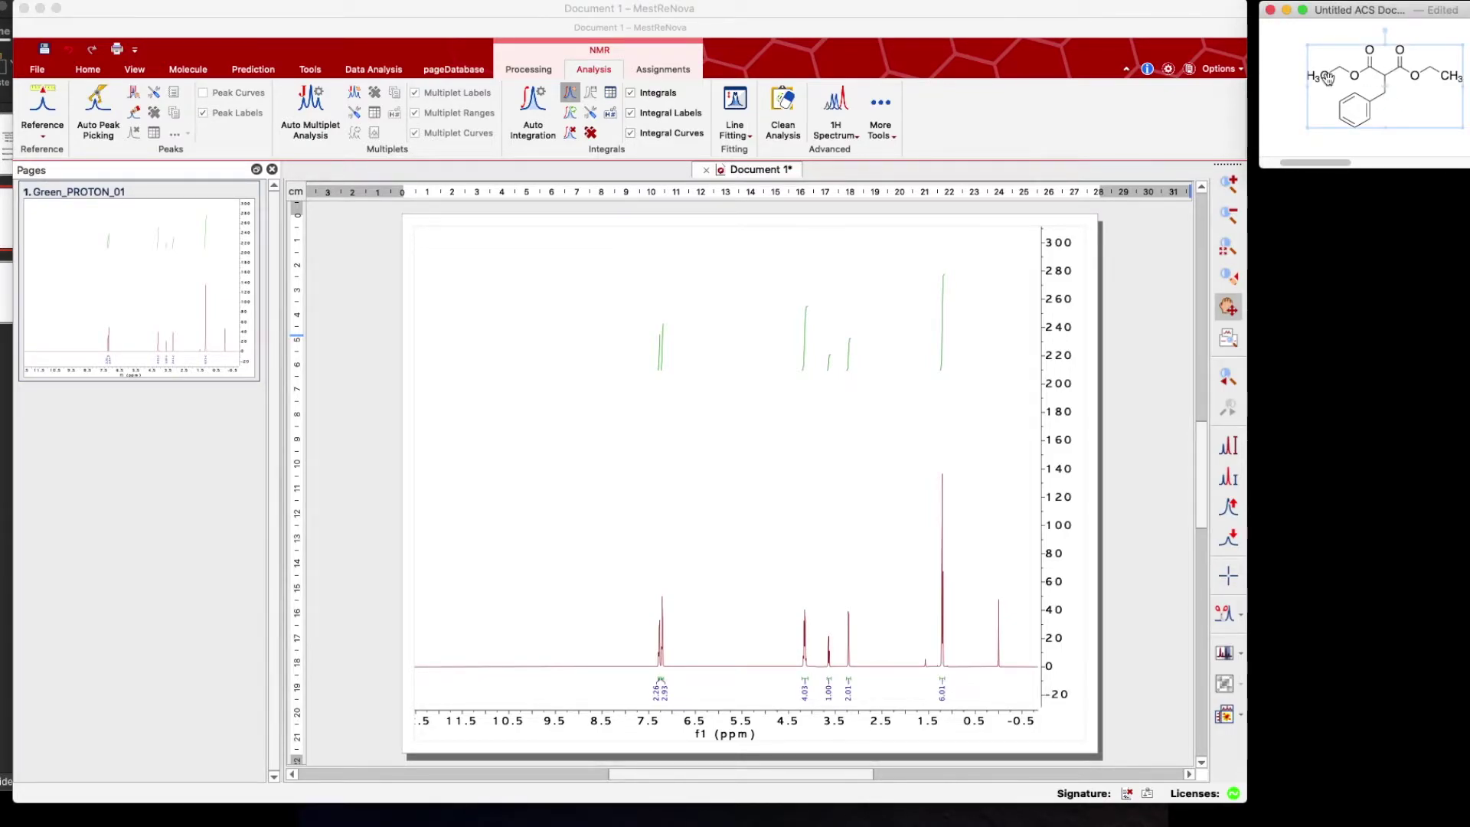
right_click(1354, 84)
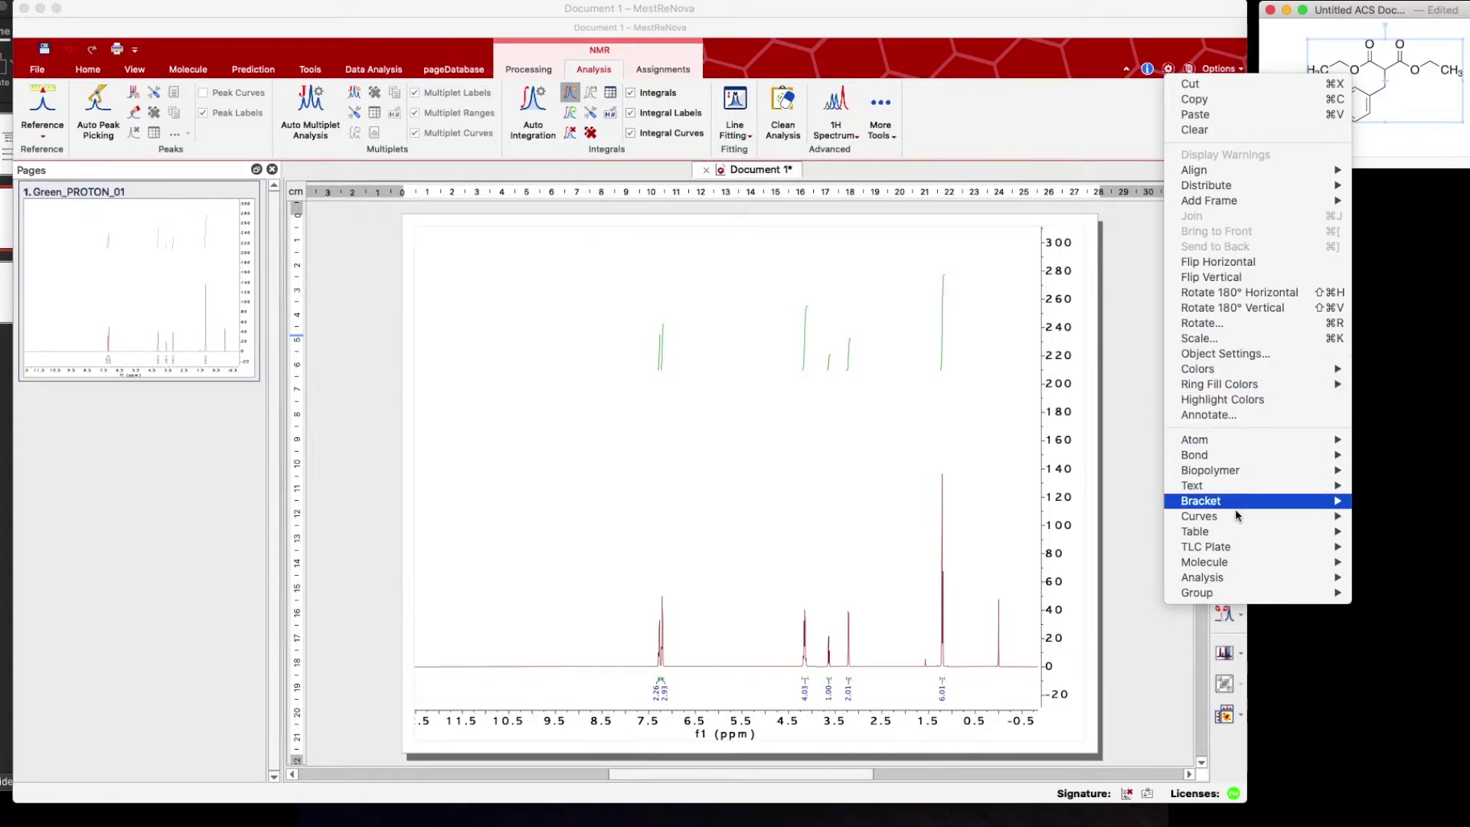
mouse_move(1203, 576)
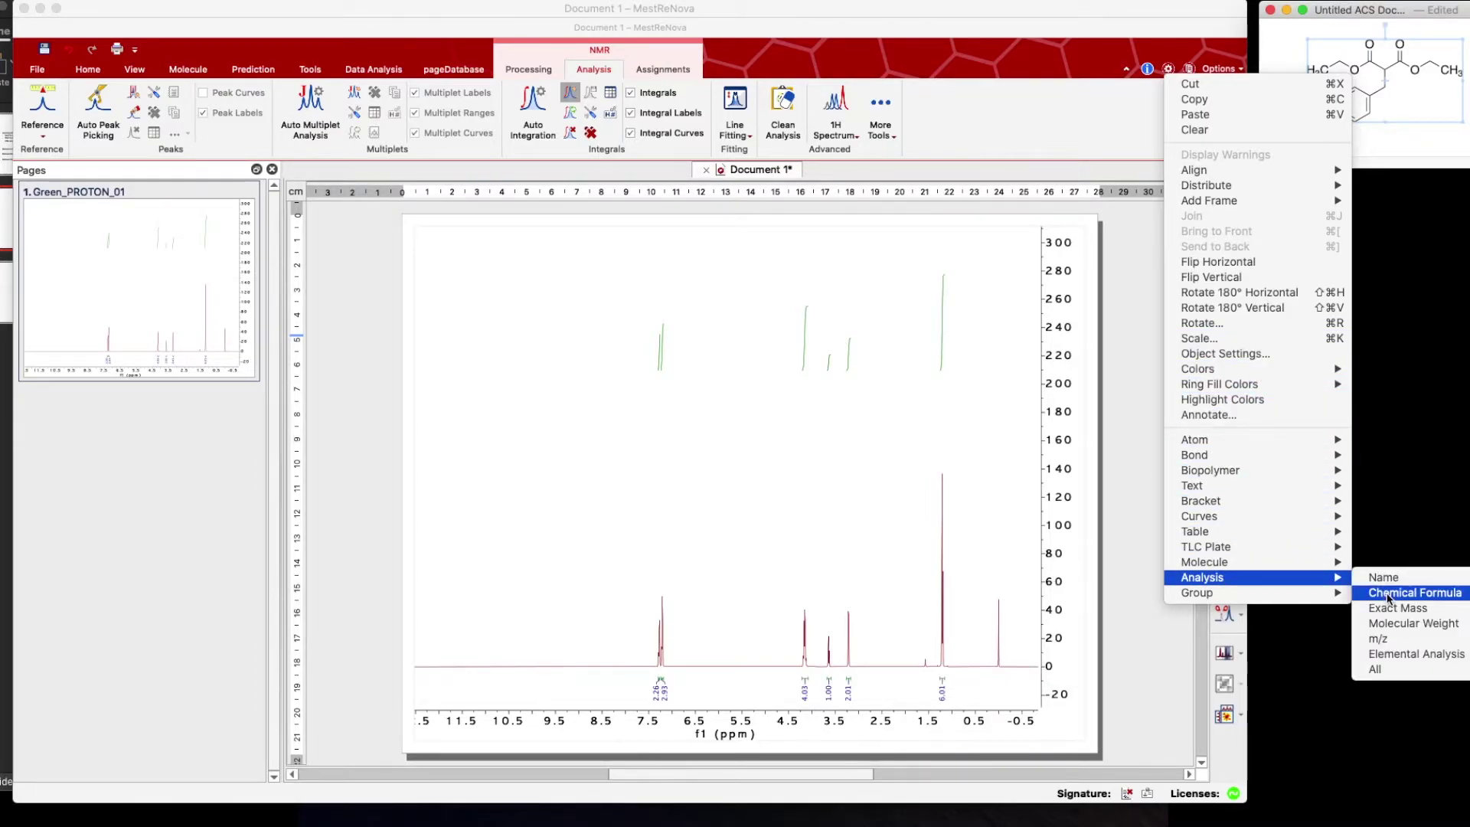
left_click(1390, 594)
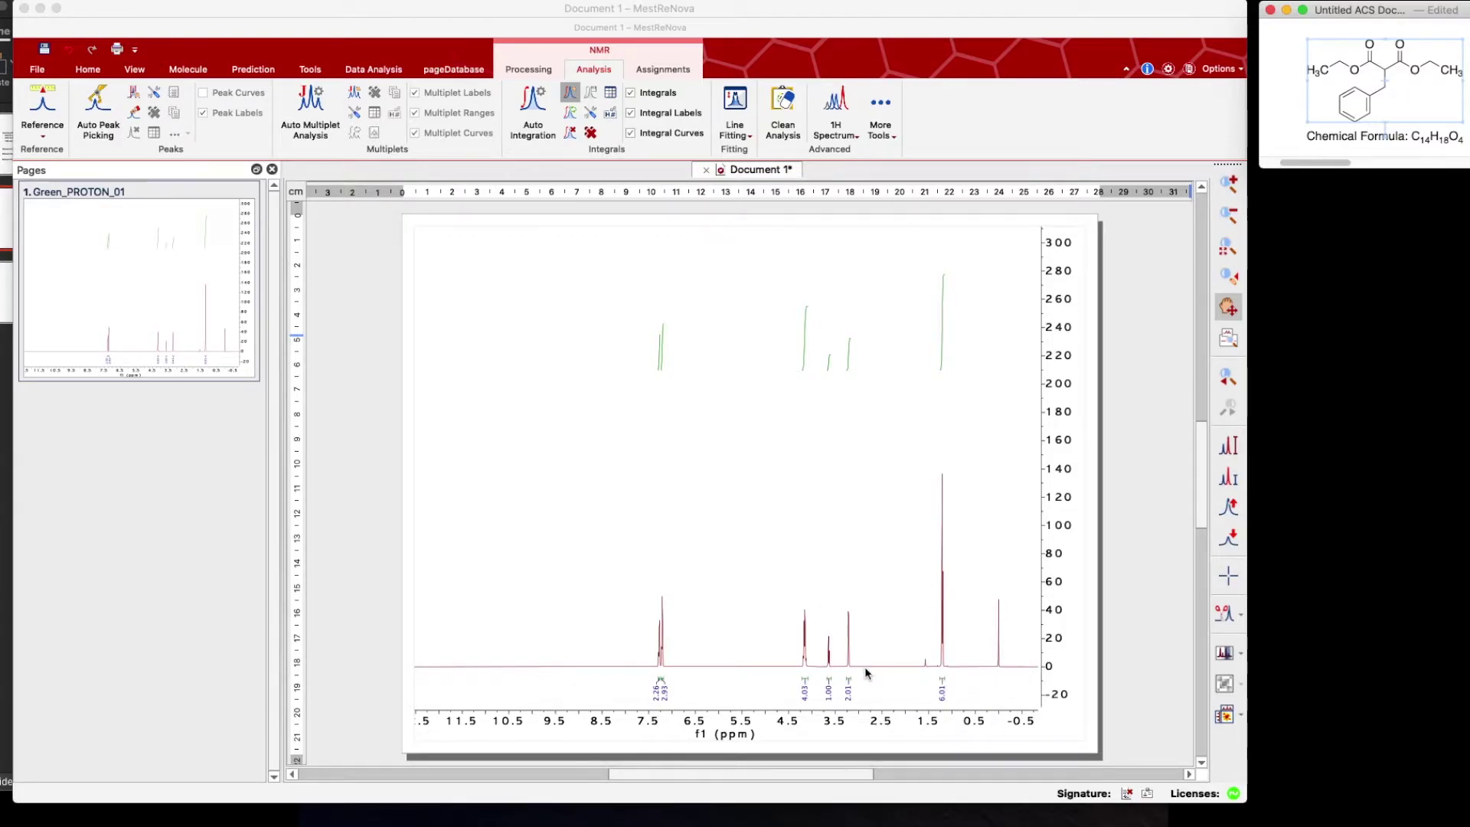
left_click(1153, 351)
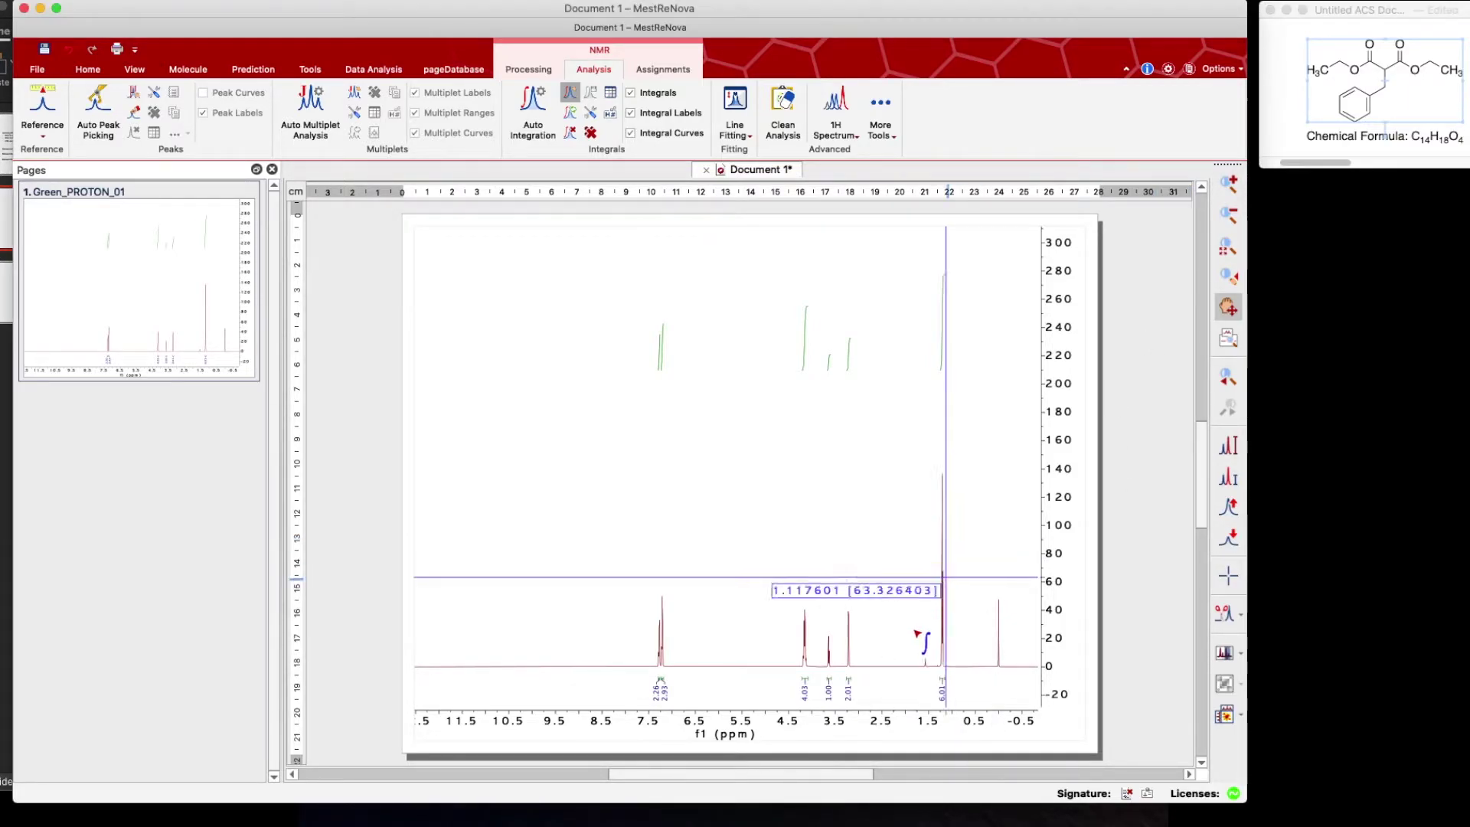
- In Integral Manager, try normalizing the 3.6 ppm integral to 2, then reset it to 1
right_click(829, 683)
left_click(901, 692)
type("2")
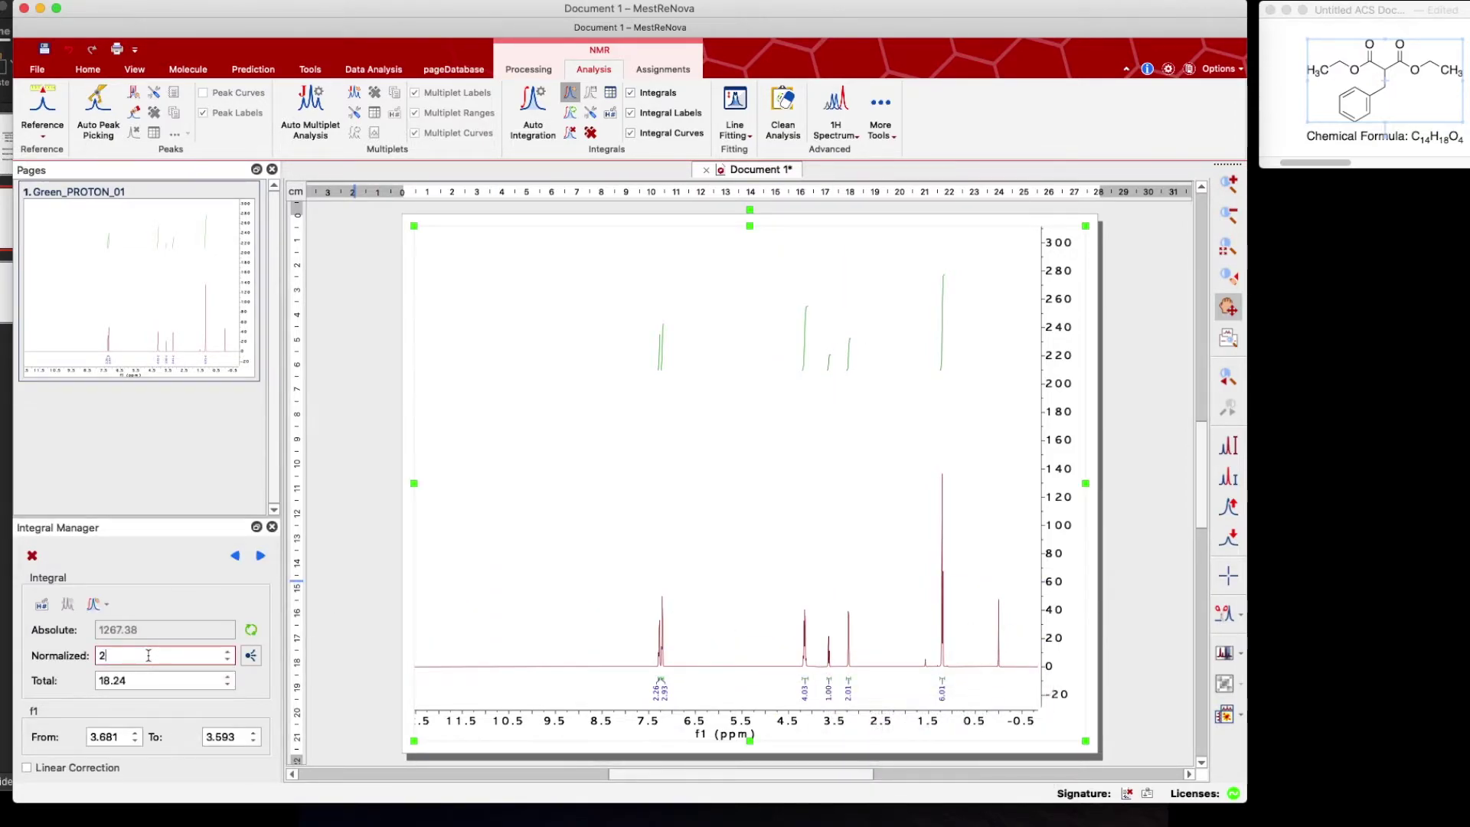
type("1")
key("Return")
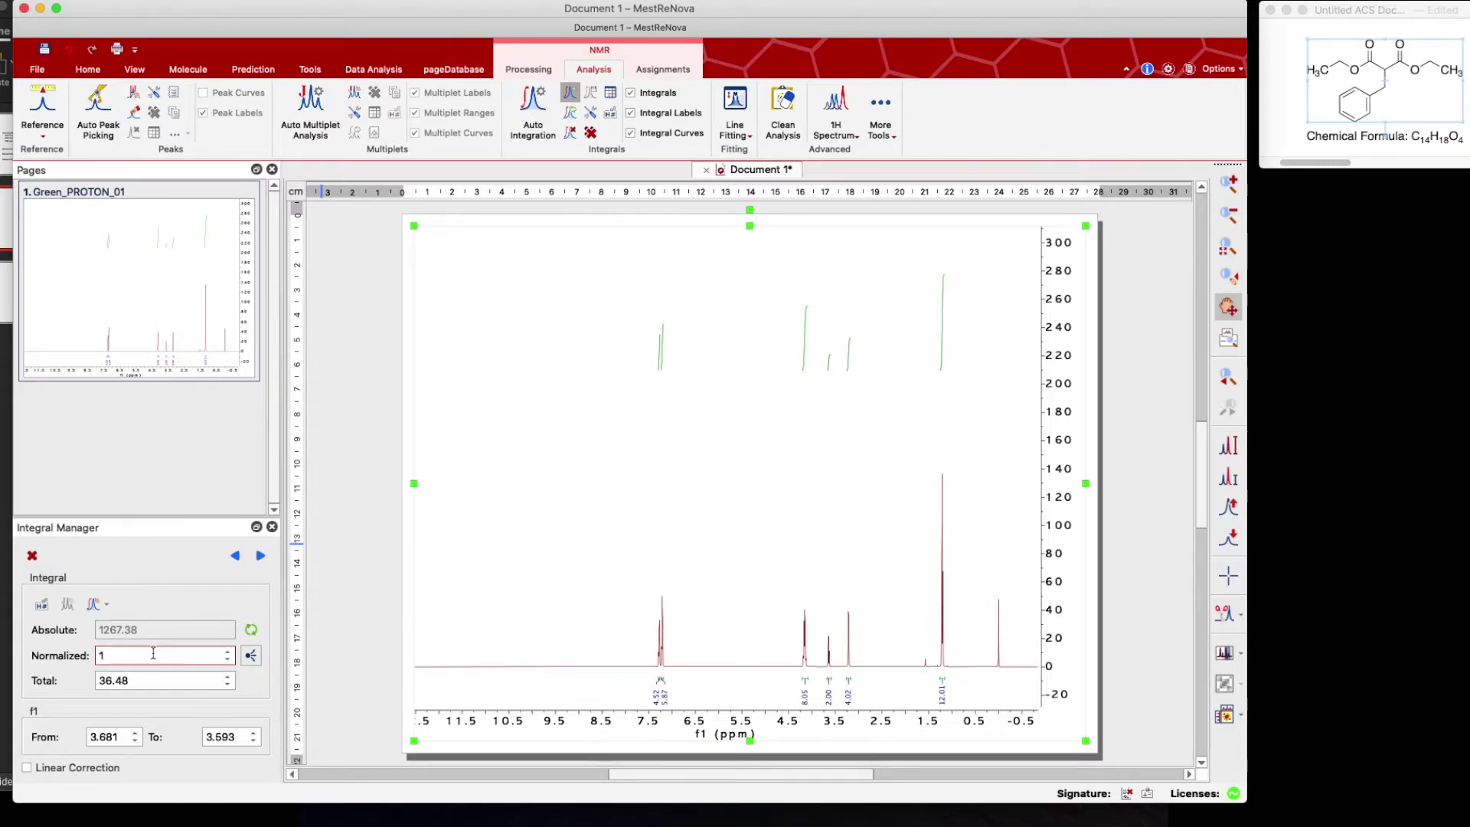
key("Return")
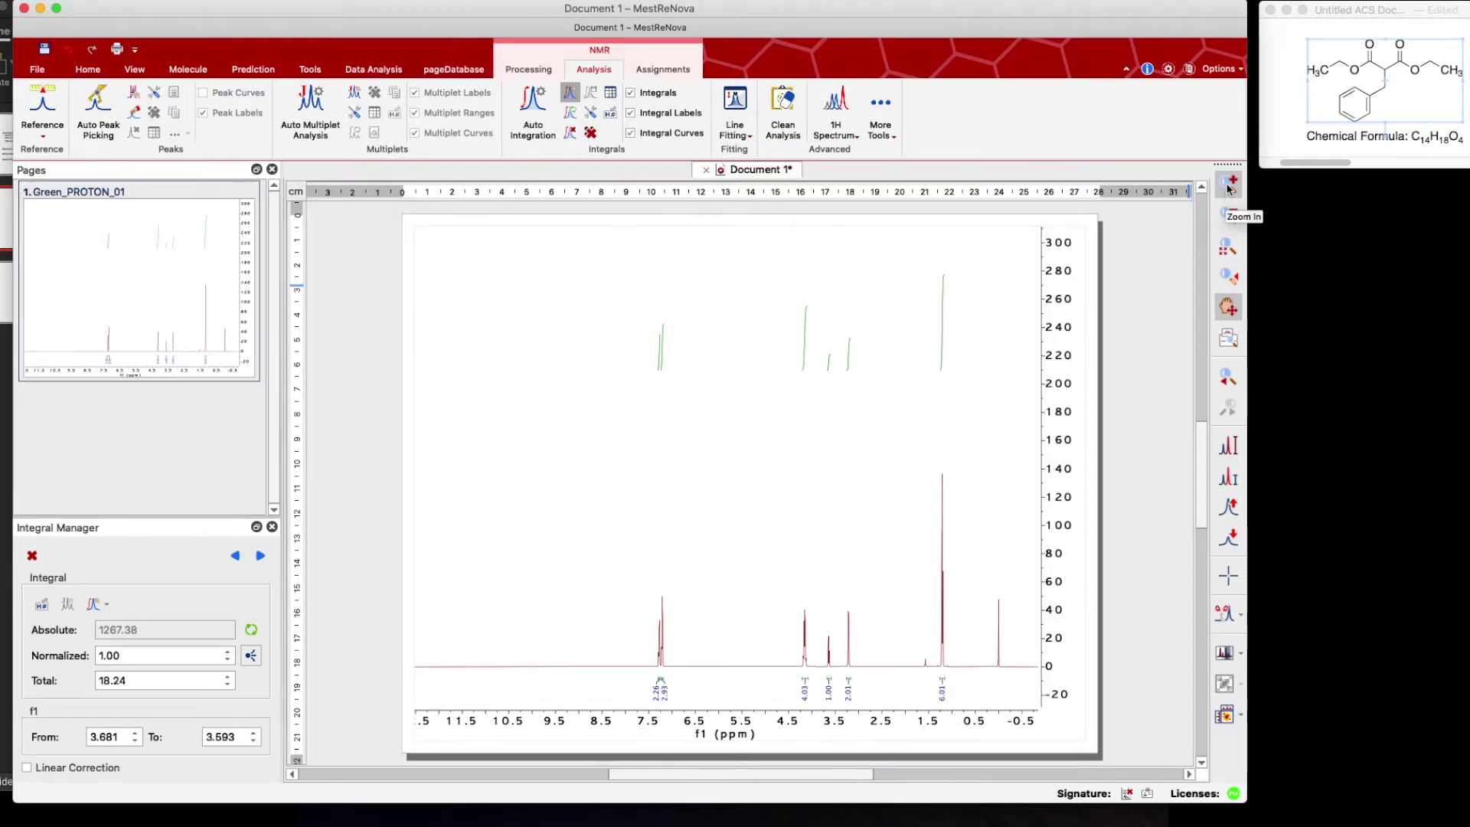
- Zoom in on the 1.2 ppm triplet and pick its lines peak by peak
left_click(1229, 188)
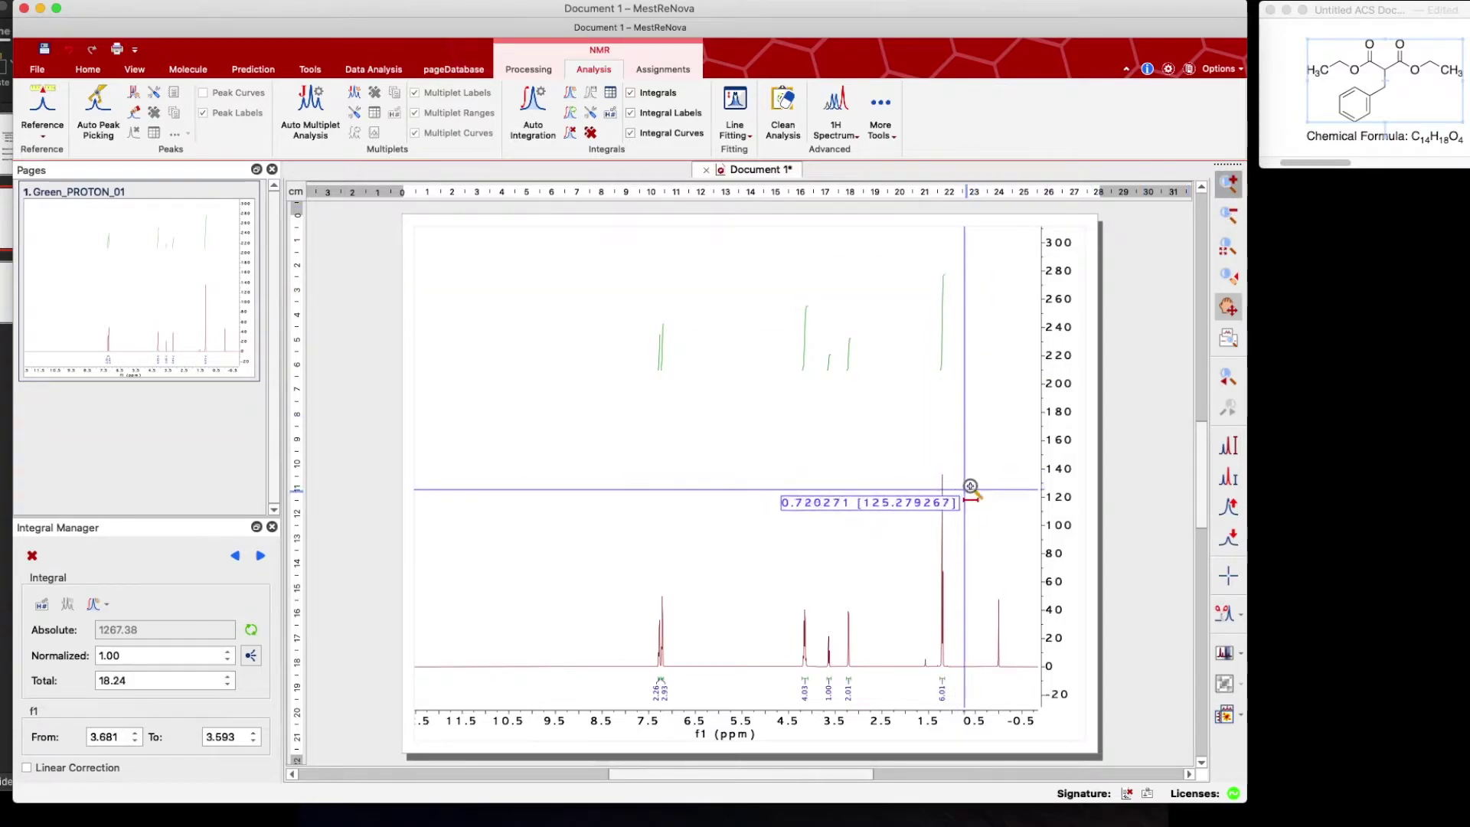
left_click_drag(970, 485, 925, 494)
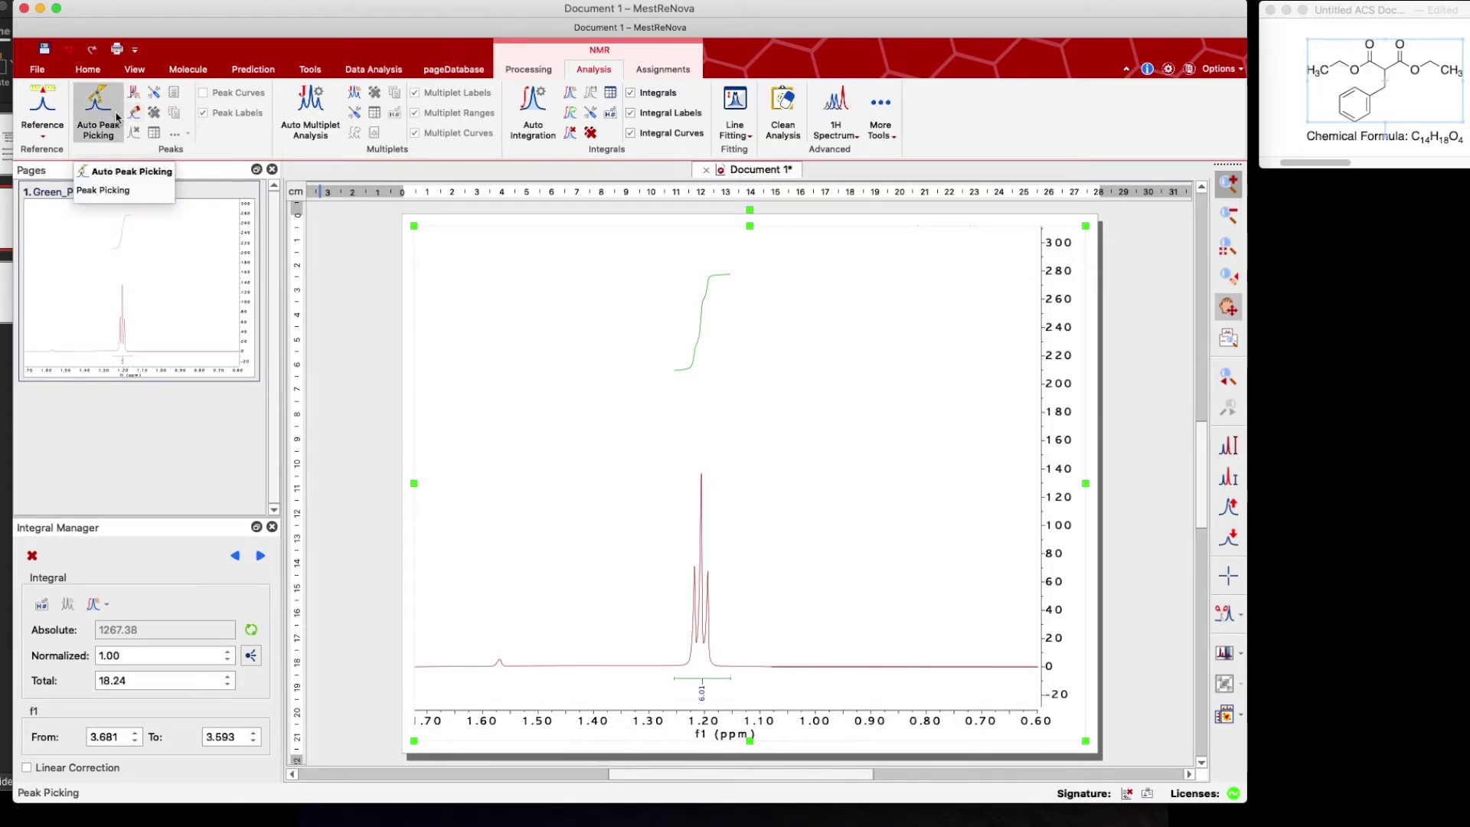
left_click(135, 112)
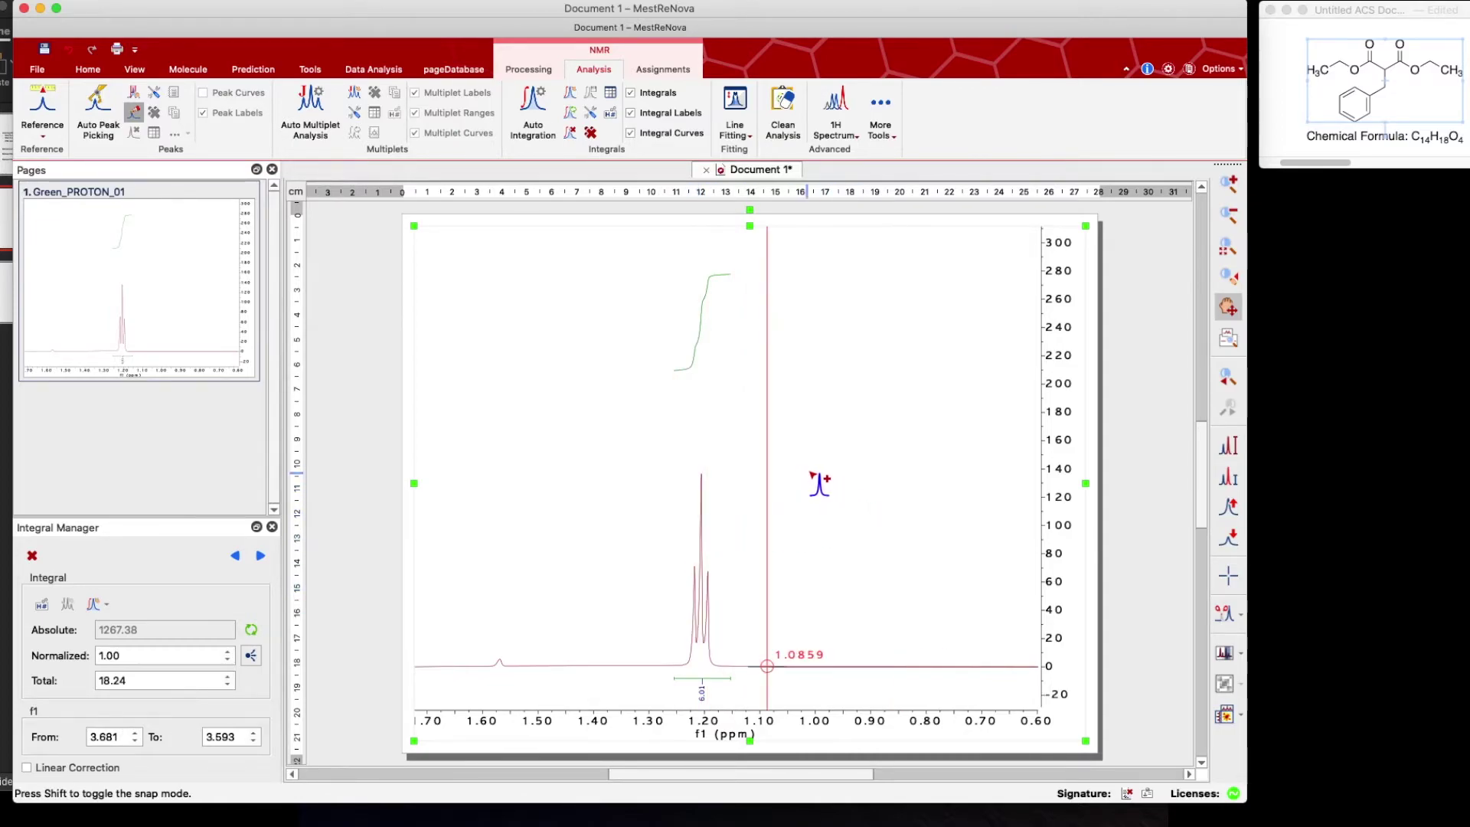
left_click(702, 586)
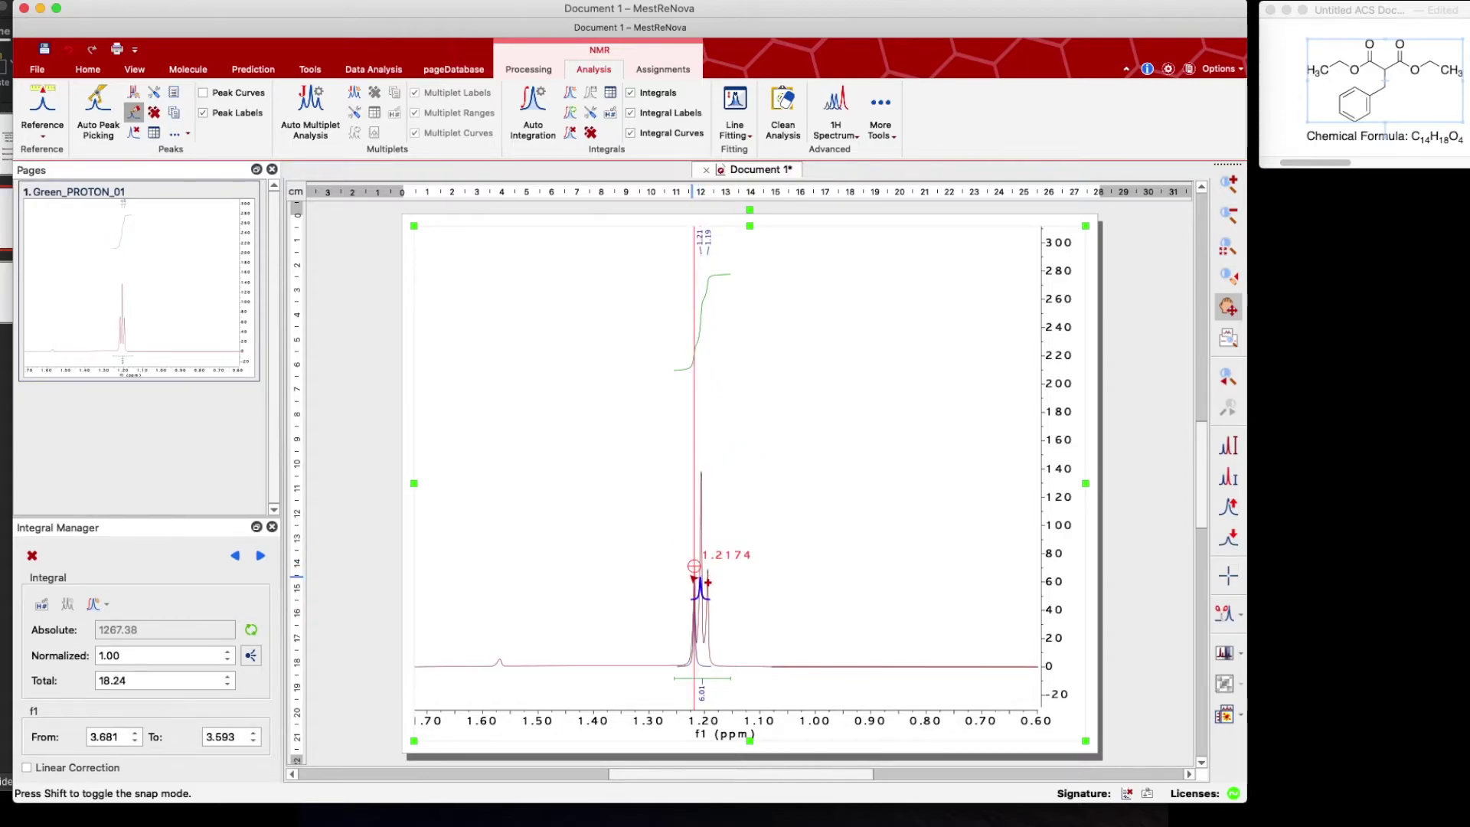
left_click(1224, 251)
- In the 4.7–2.8 ppm view, pick the lines of the 3.2 and 3.6 ppm signals
left_click(1227, 183)
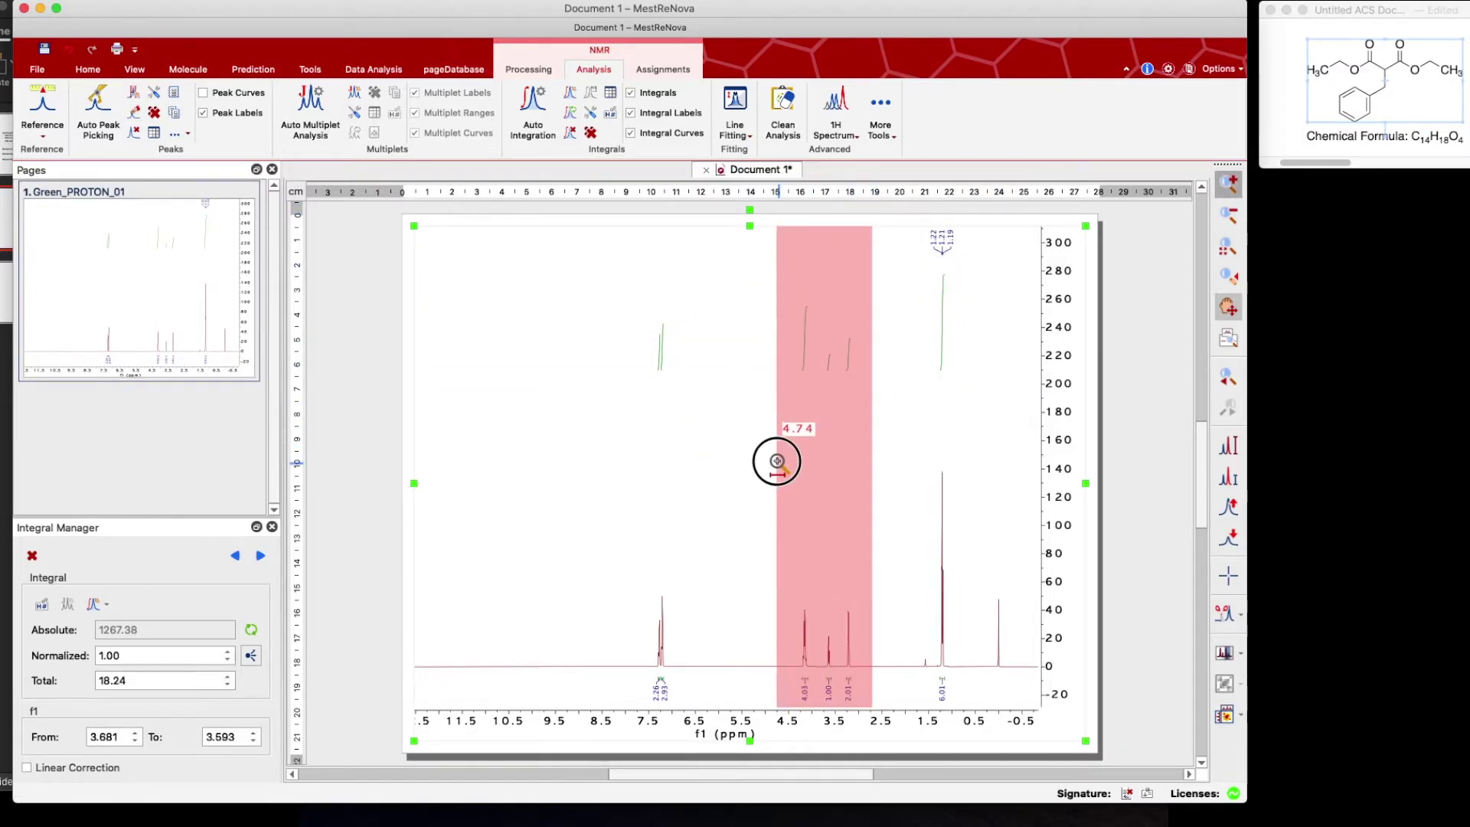
left_click_drag(873, 423, 776, 460)
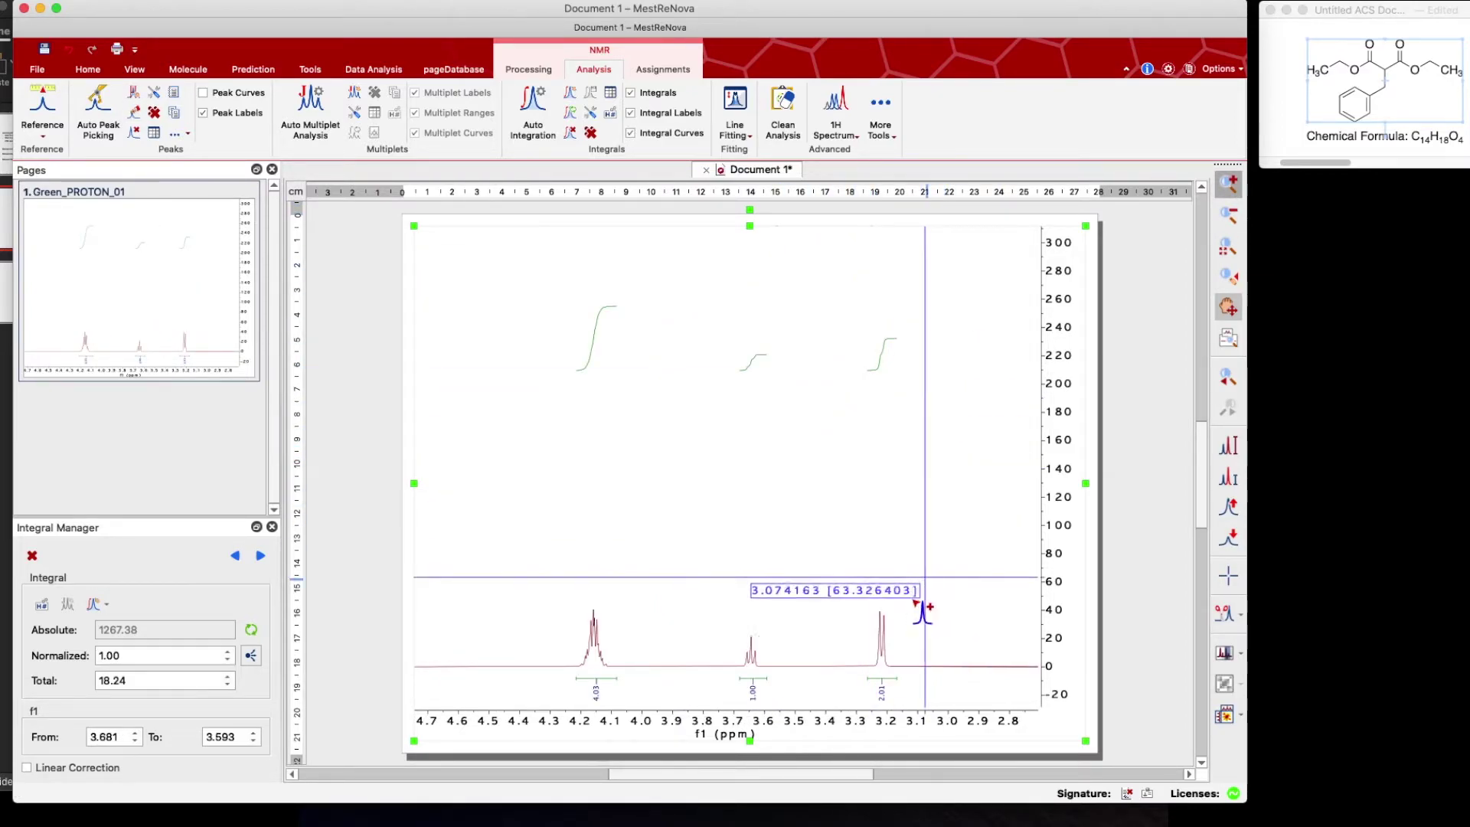
key("k")
left_click(877, 617)
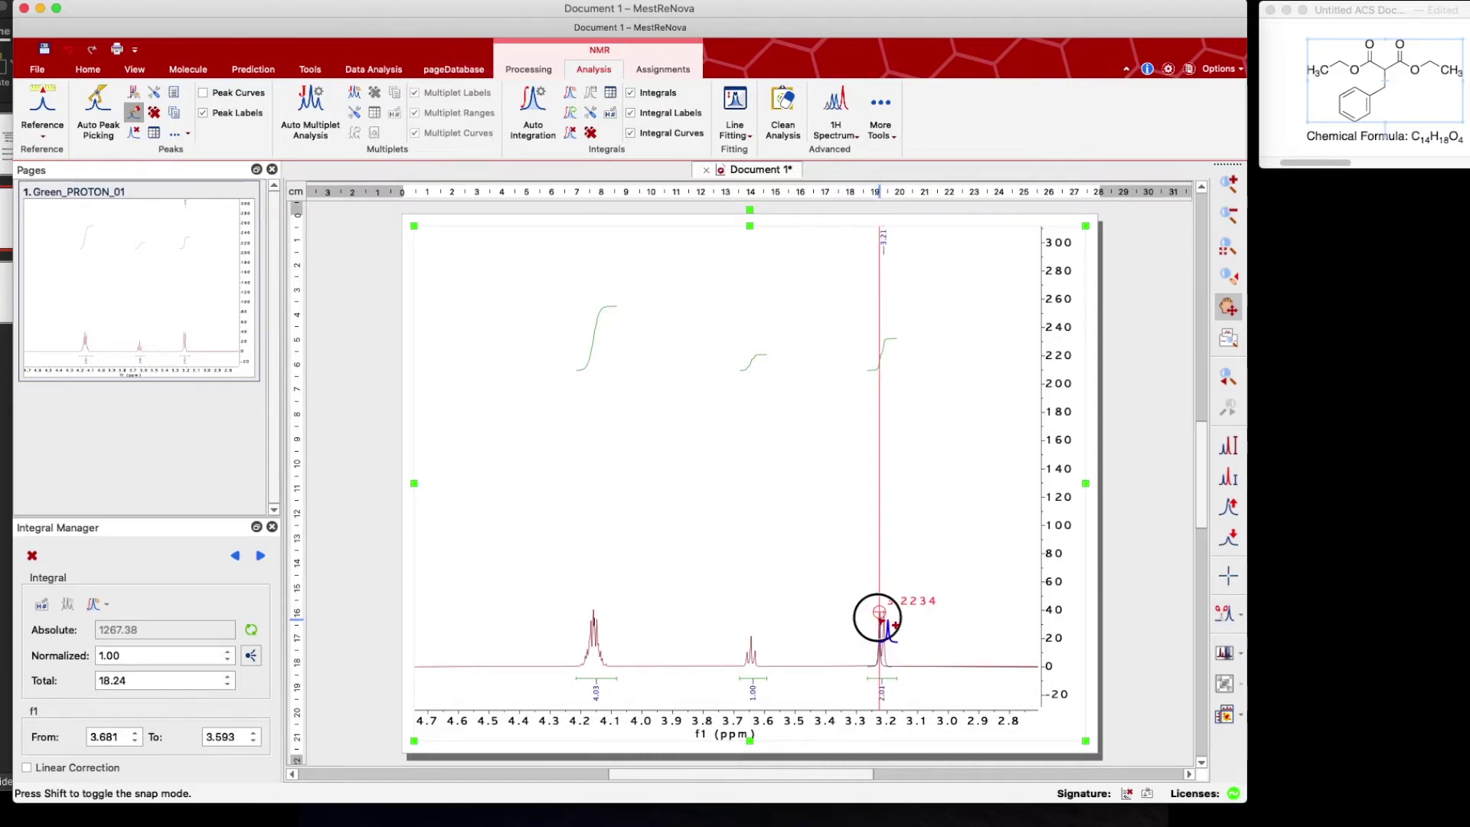
left_click(754, 657)
left_click(750, 638)
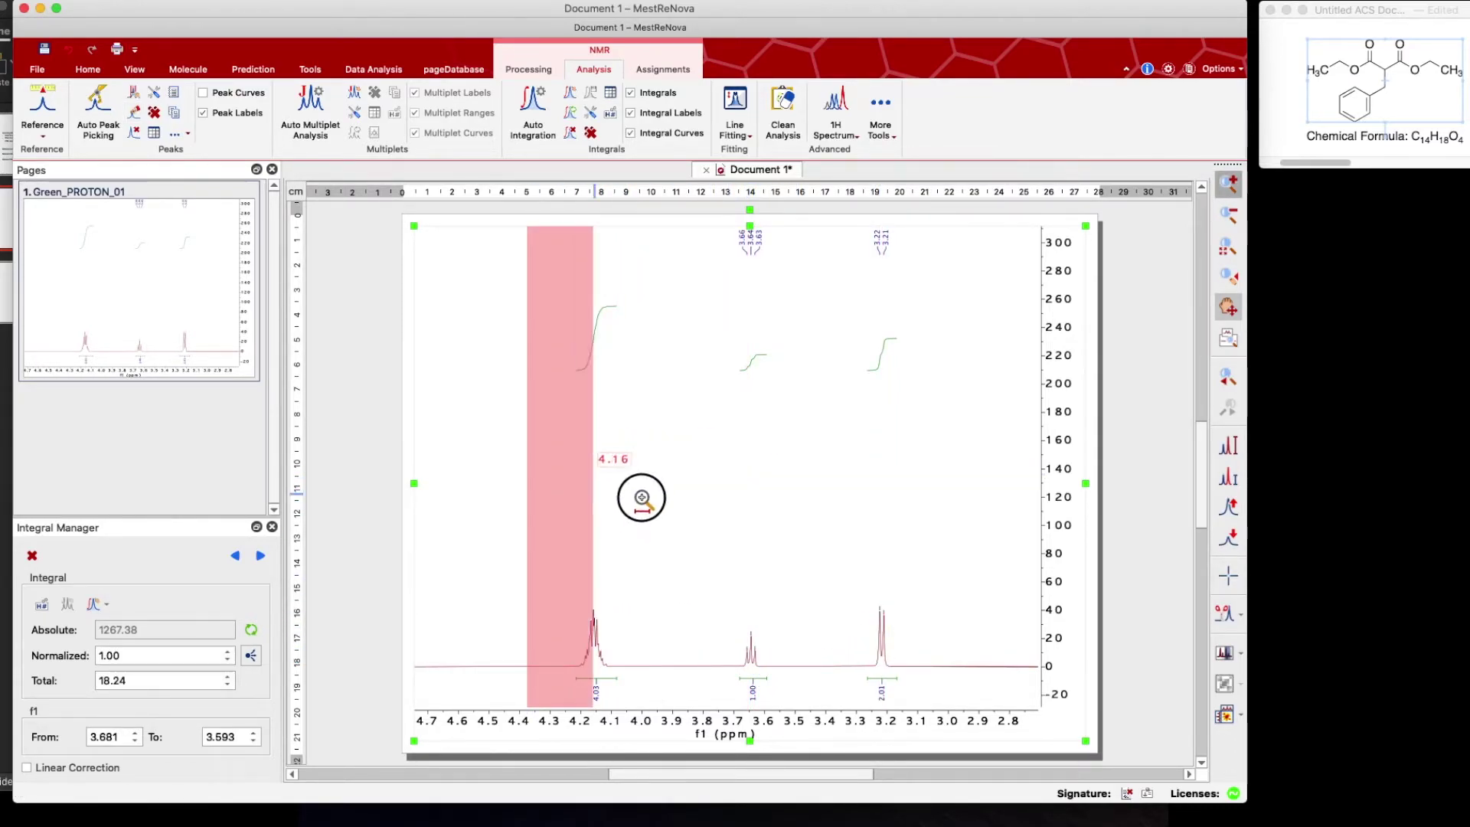
- Zoom in on the 4.15 ppm multiplet and pick all of its lines
left_click_drag(536, 473, 701, 494)
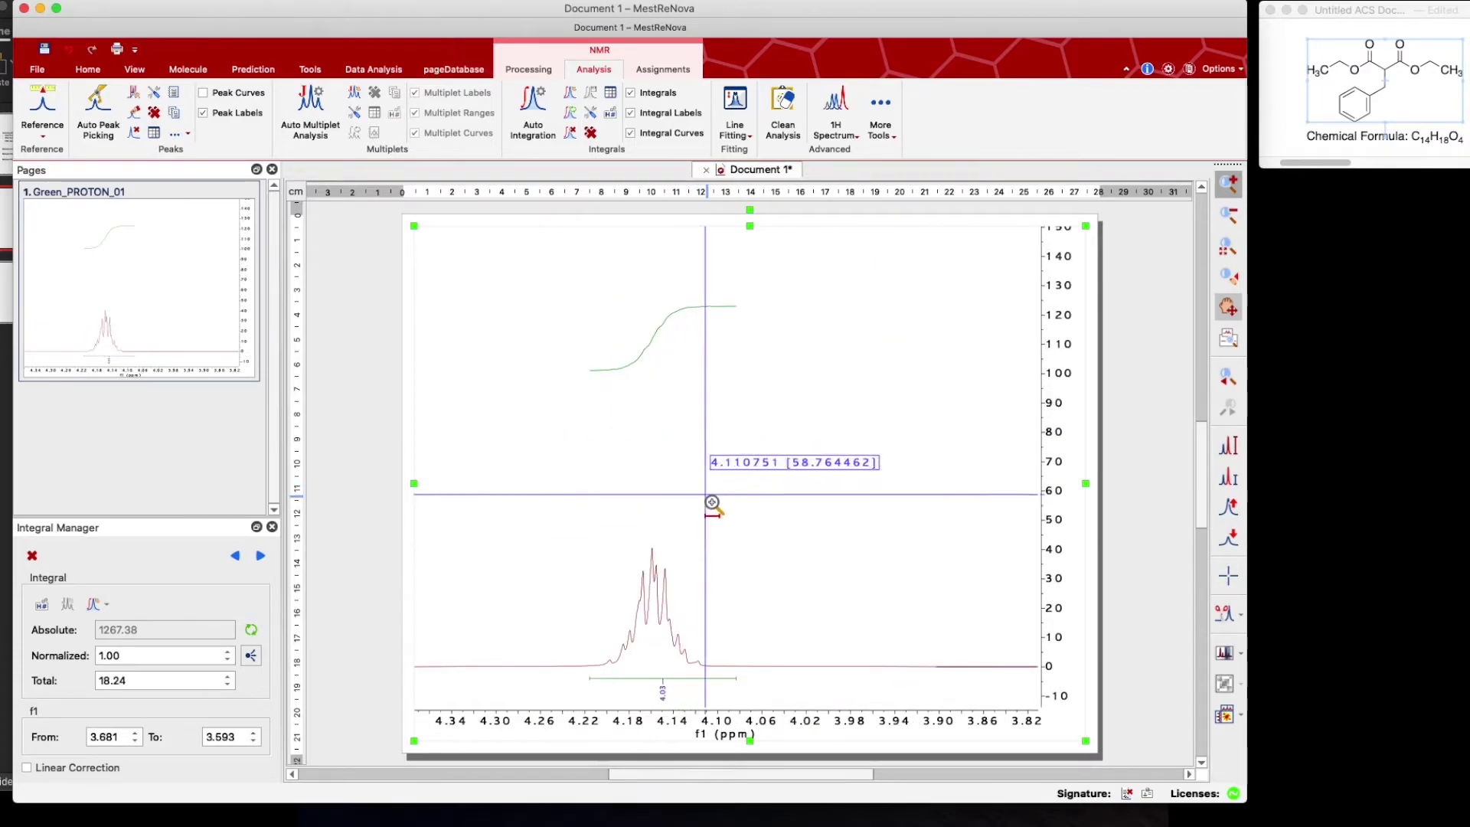
key("k")
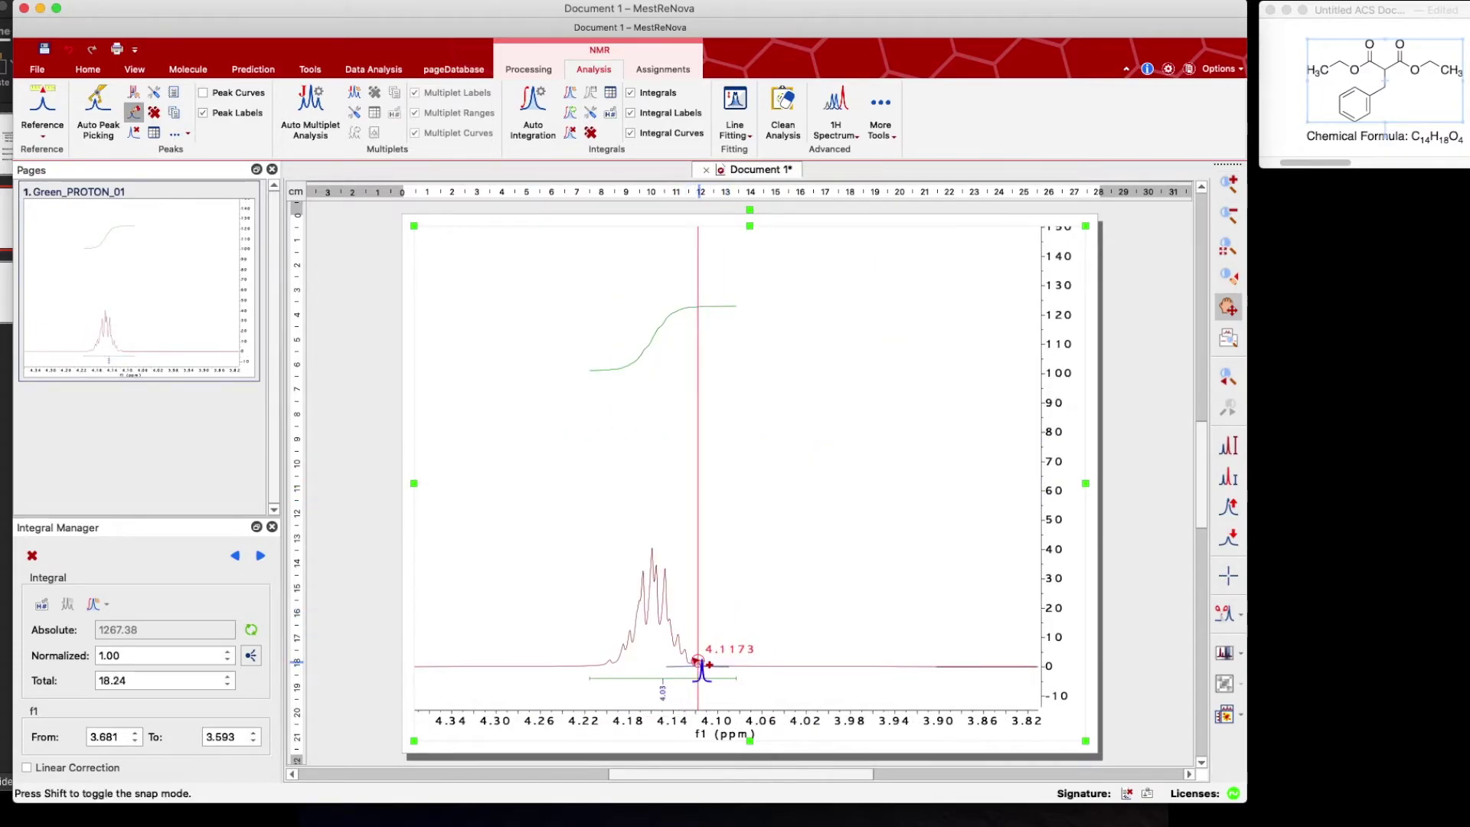
left_click(689, 651)
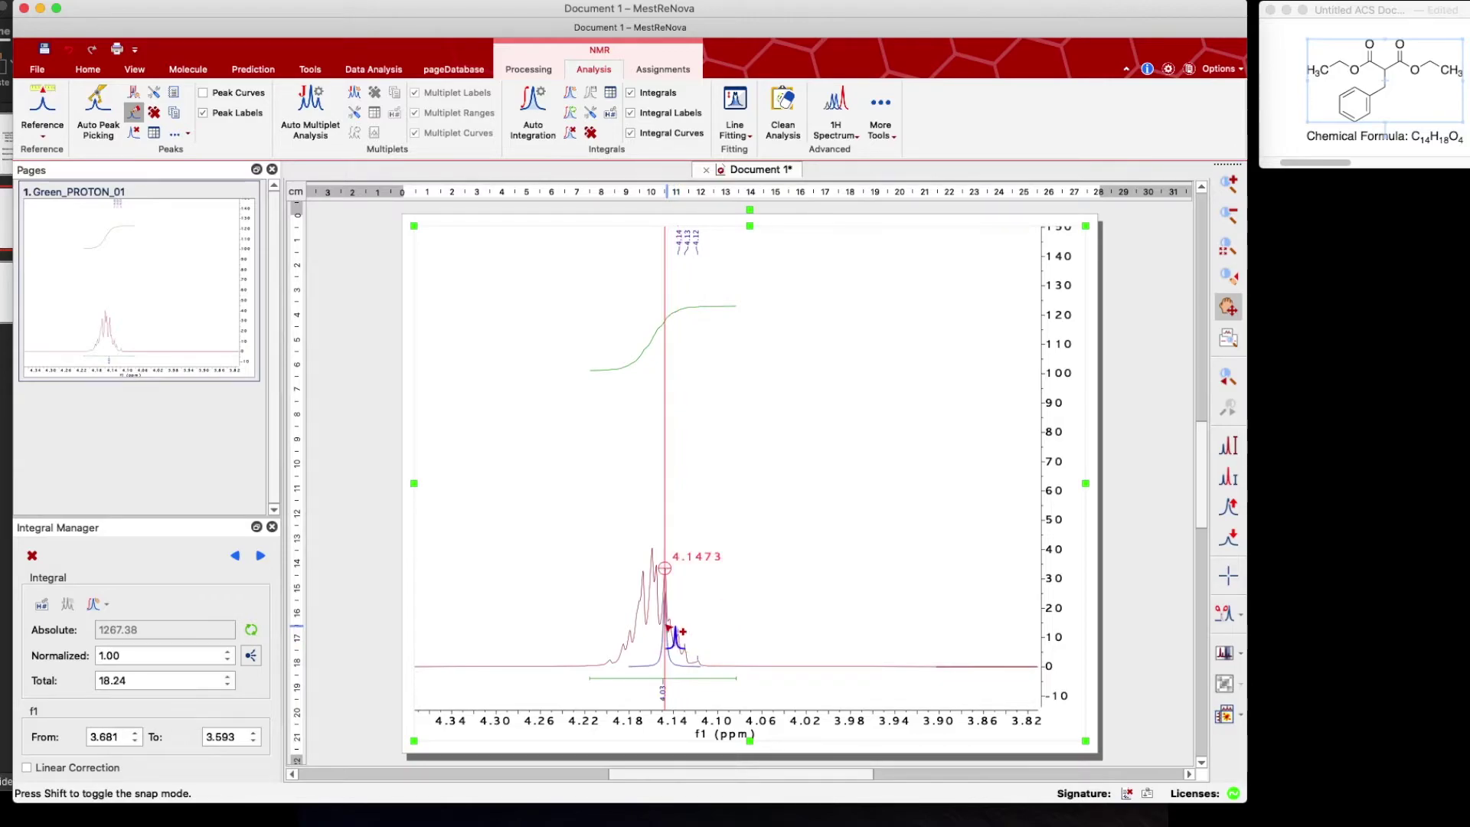
left_click(669, 634)
left_click(653, 607)
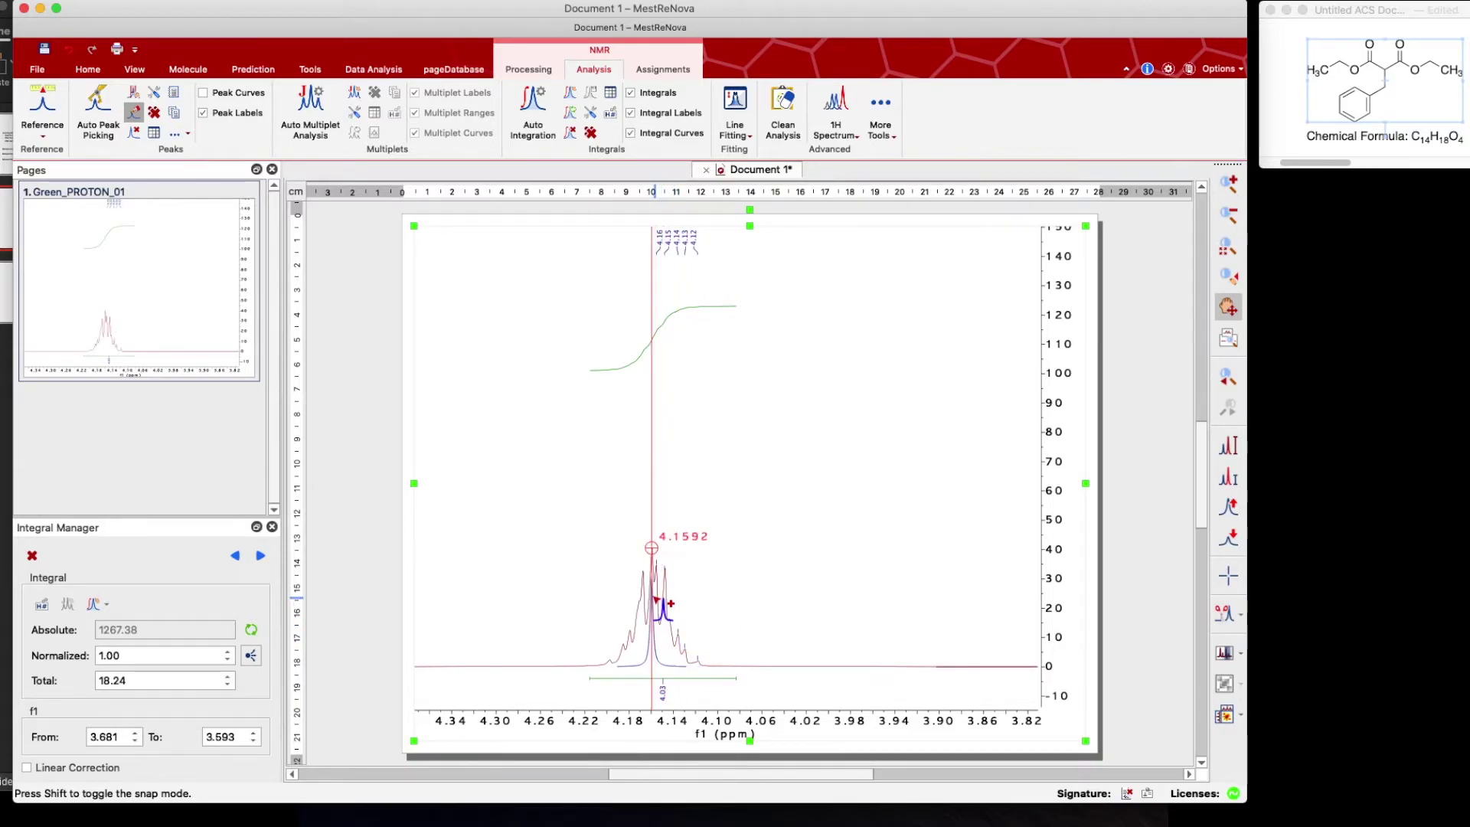
left_click(647, 603)
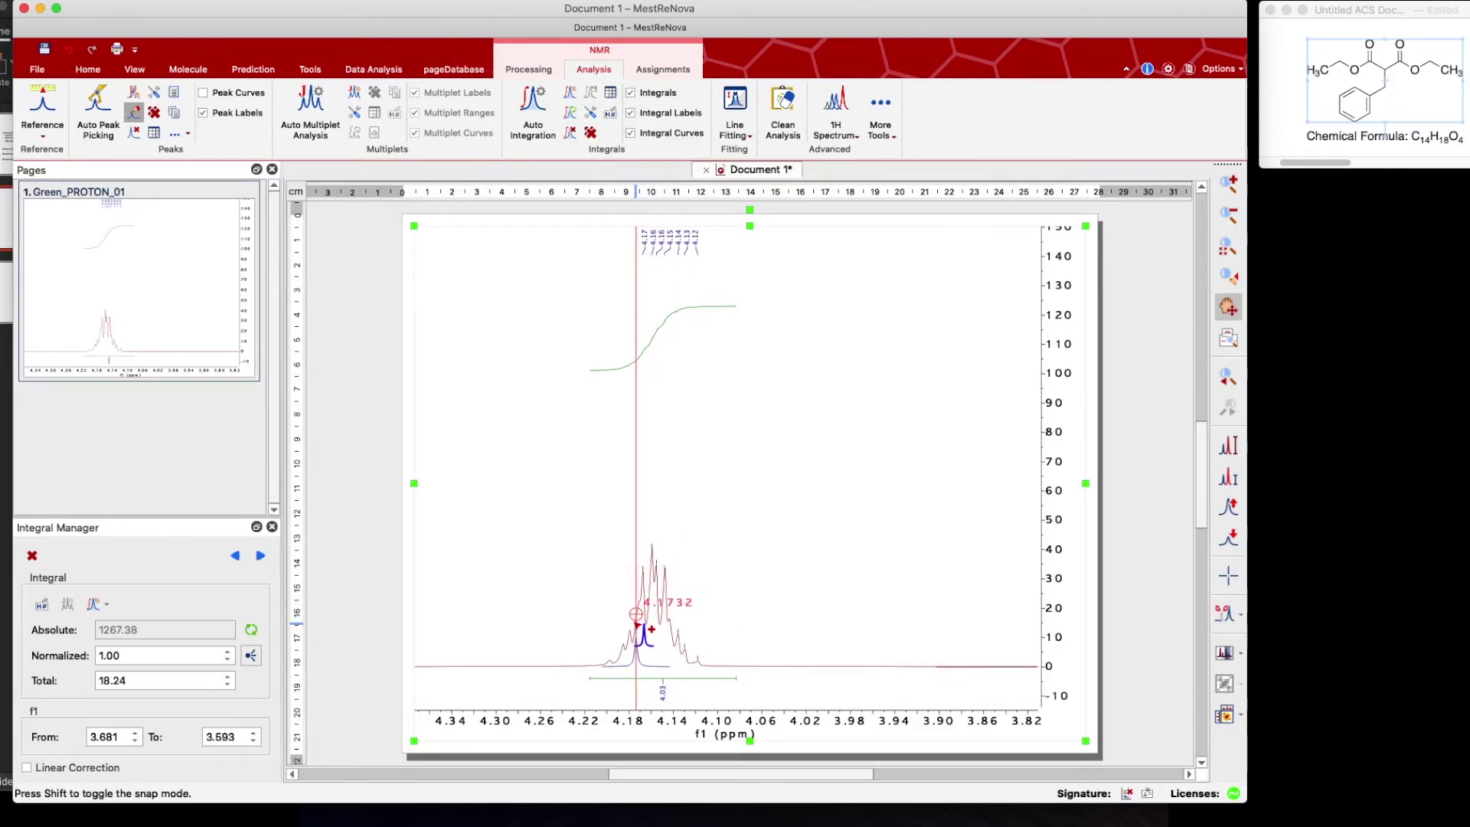
left_click(635, 631)
left_click(626, 639)
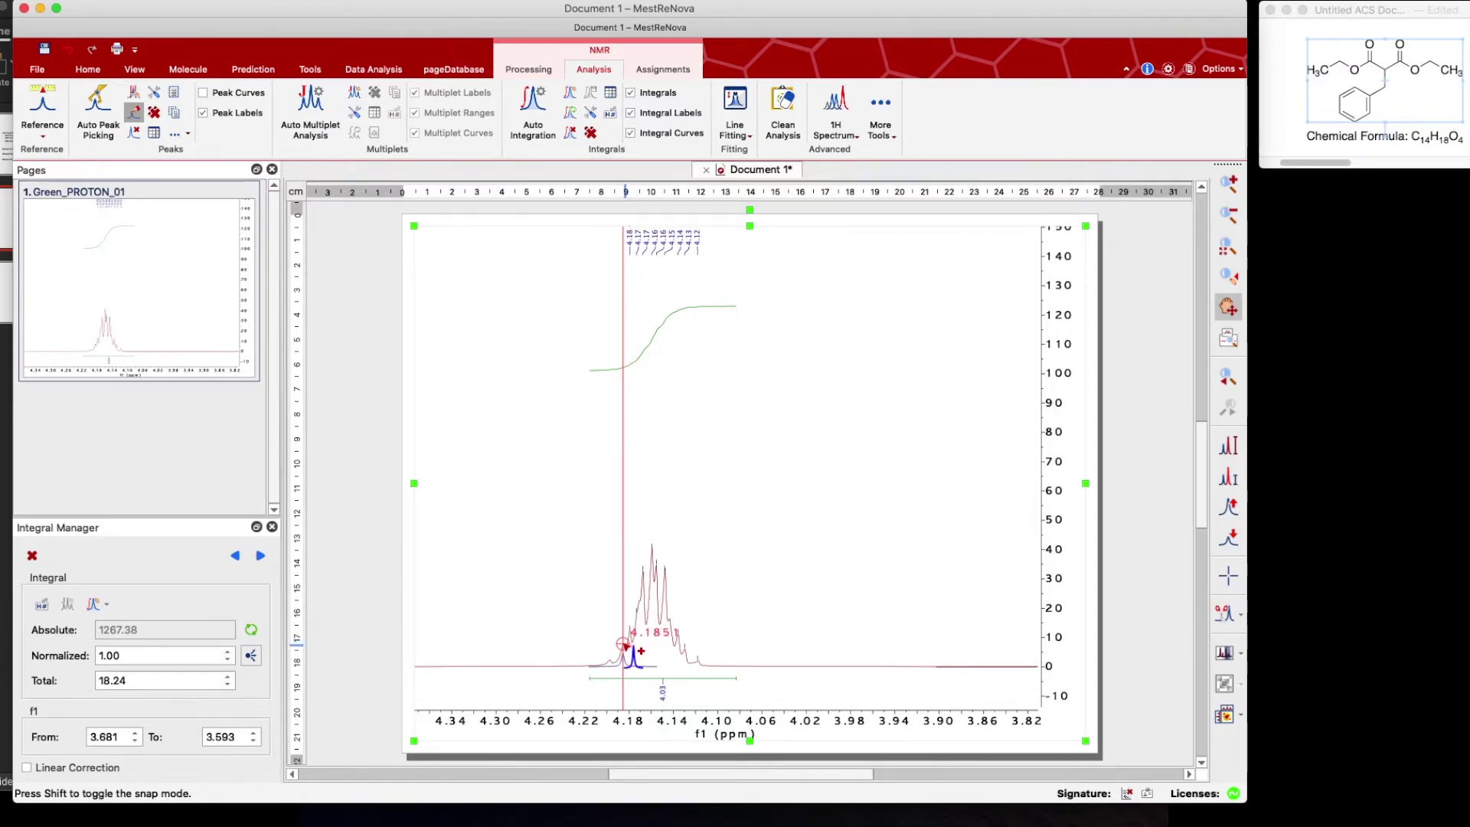
left_click(1227, 245)
left_click(1227, 186)
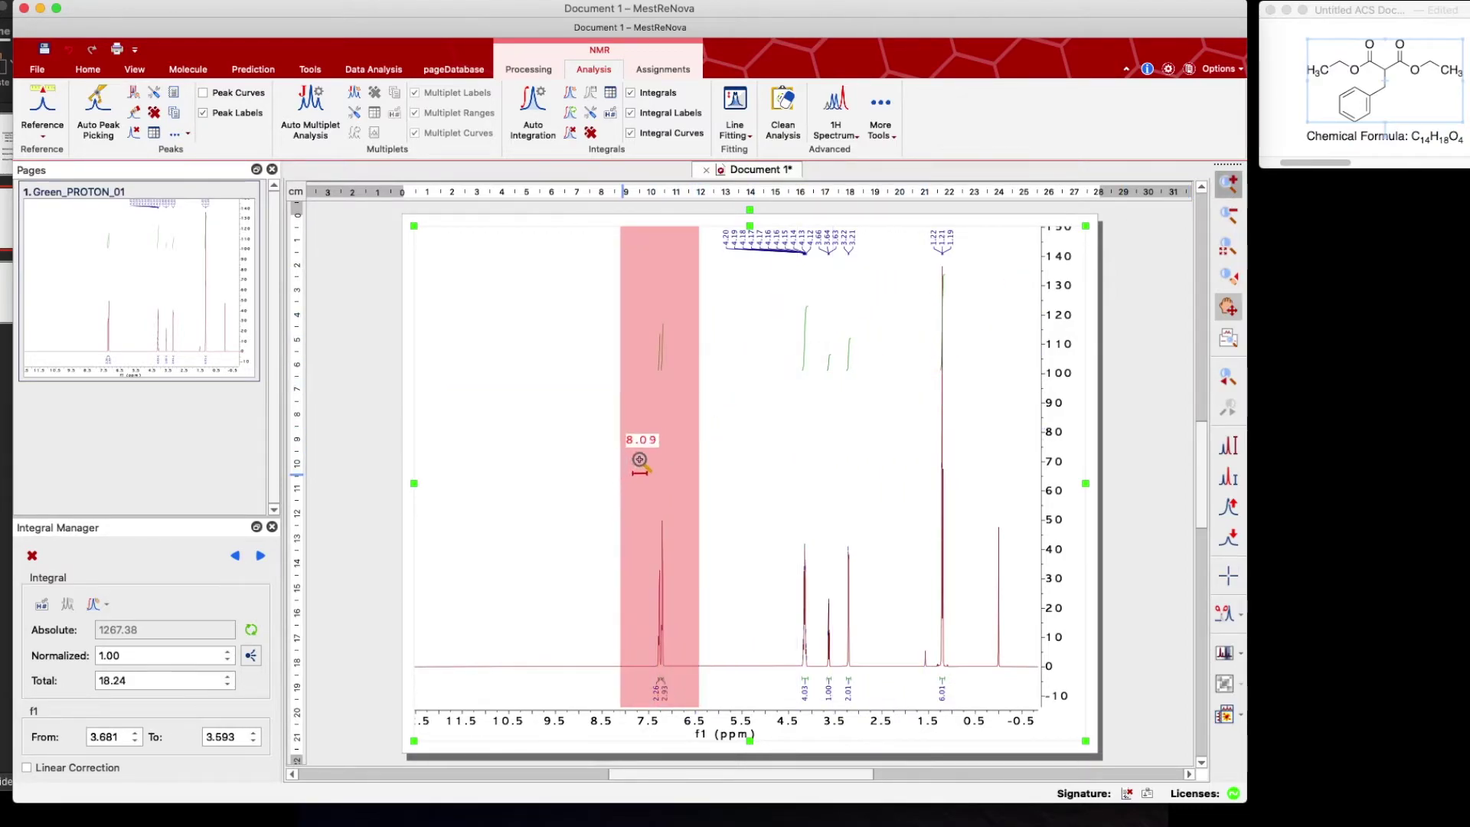
- Zoom into the aromatic region, label the peaks at 7.20, 7.21, 7.22, 7.28 and 7.29 ppm, and show the full spectrum
left_click_drag(696, 430, 623, 437)
left_click_drag(831, 425, 632, 468)
scroll(788, 421, "down", 1)
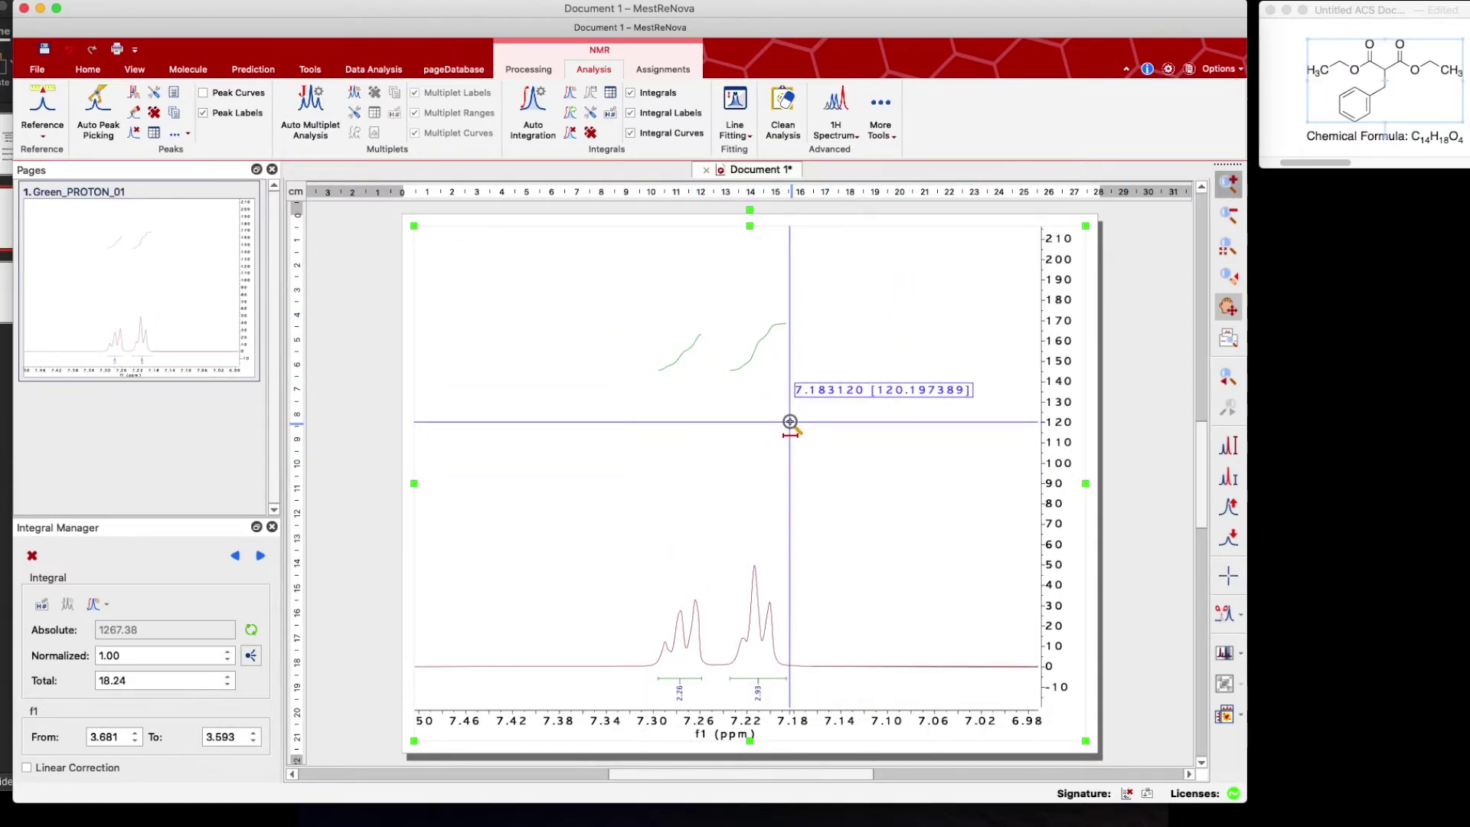
key("k")
left_click(770, 605)
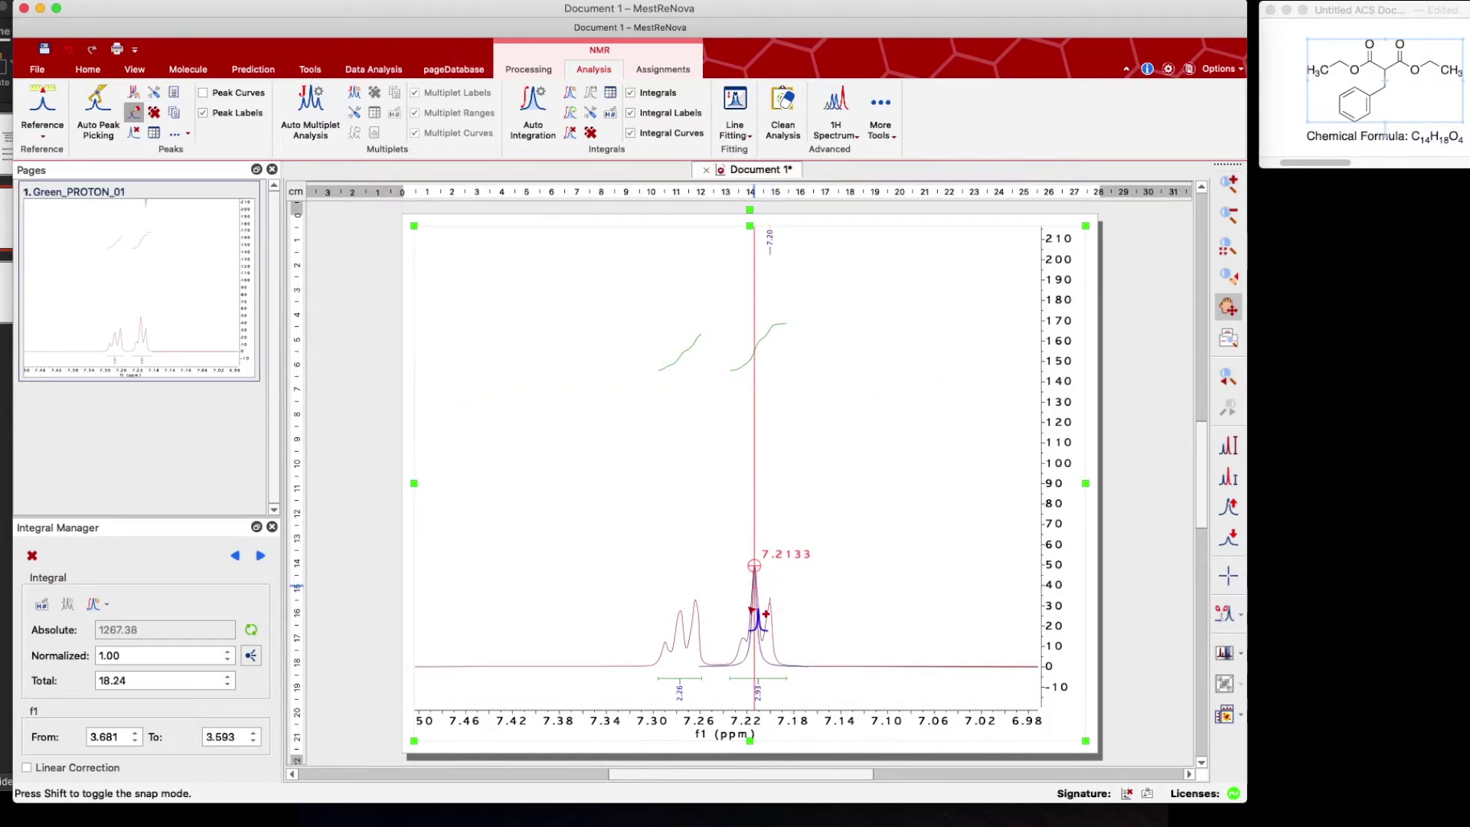
left_click(744, 650)
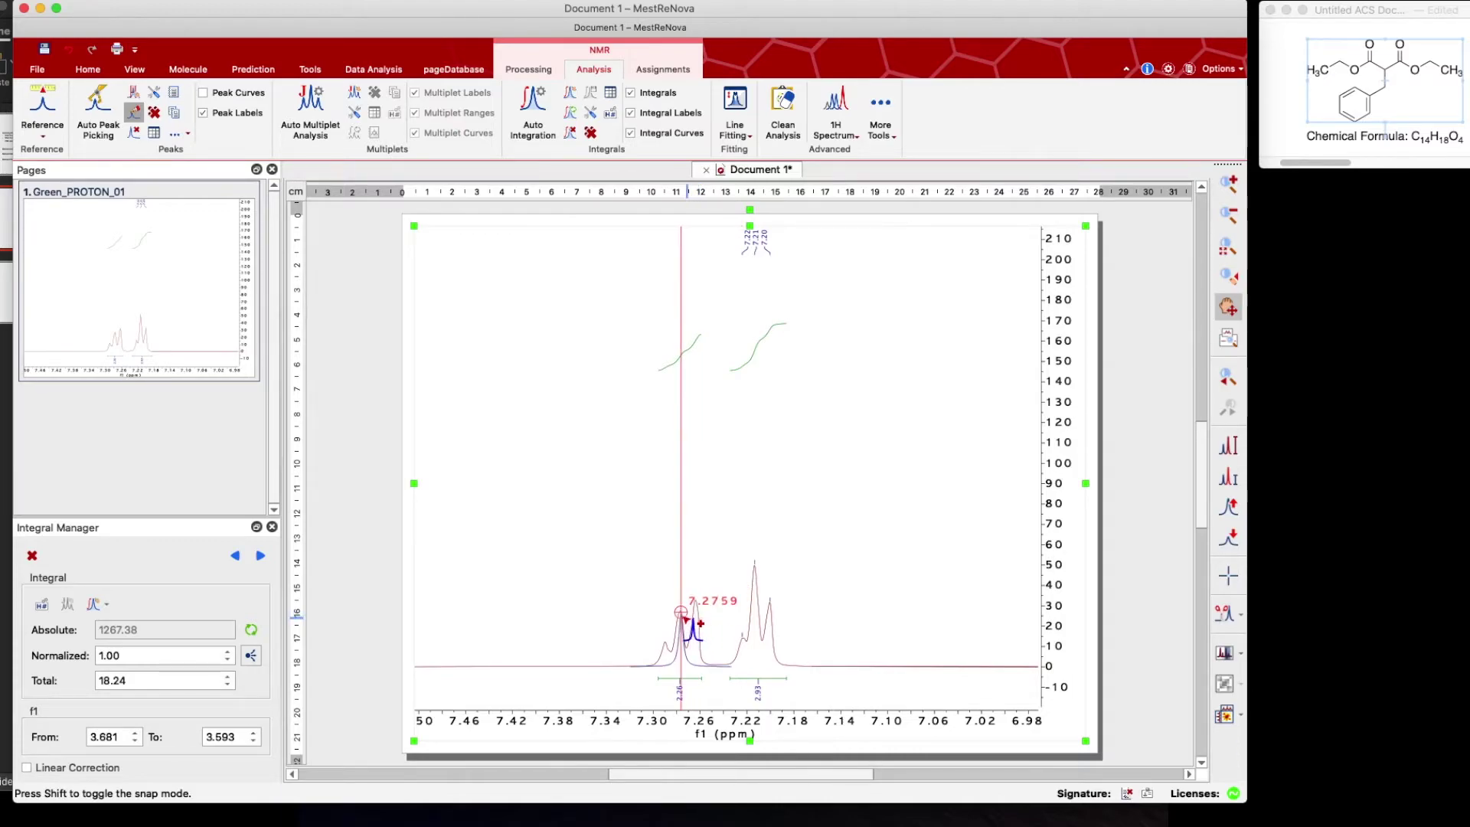
left_click(681, 612)
left_click(664, 645)
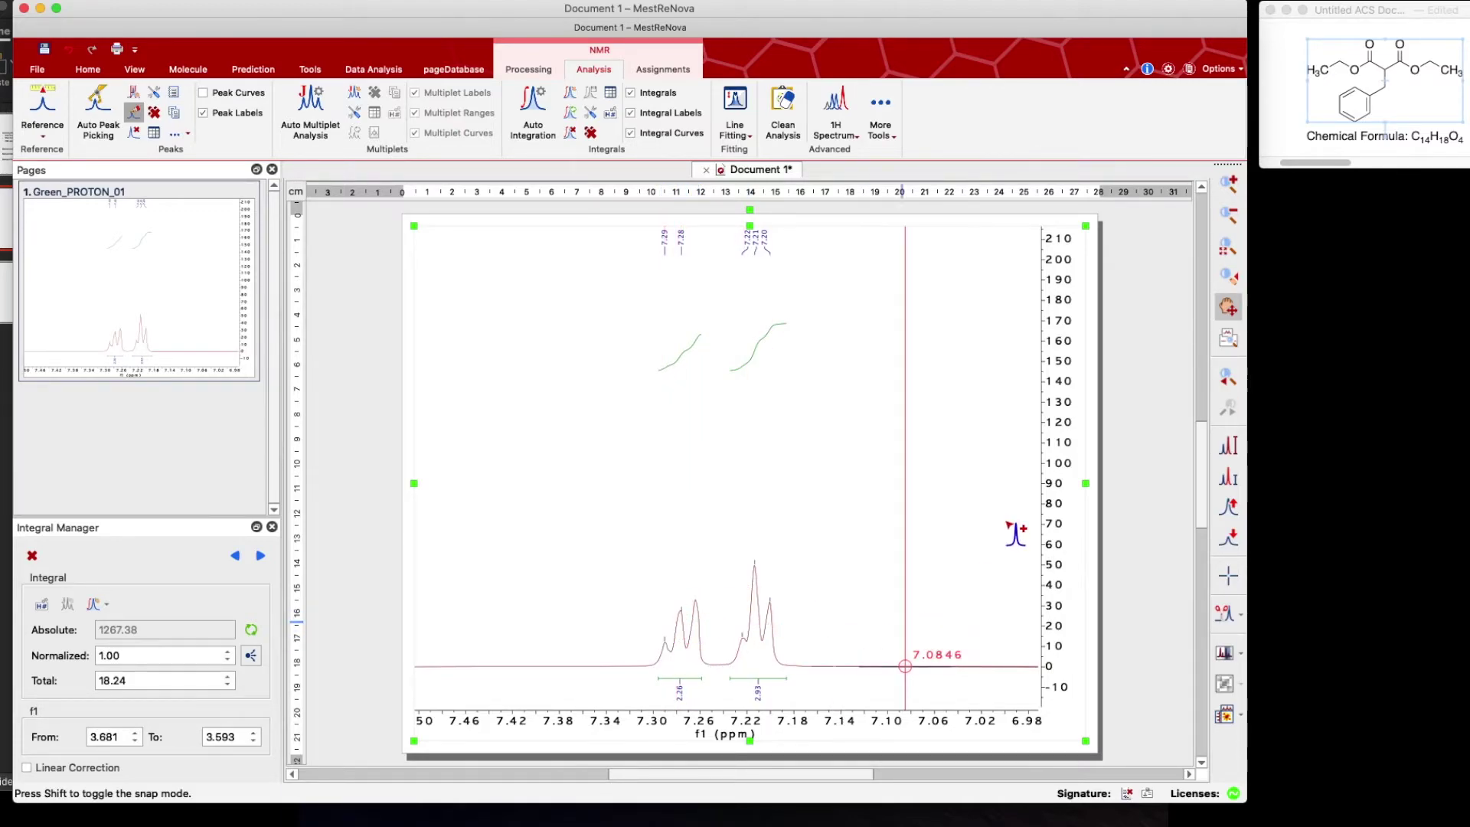
left_click(1218, 248)
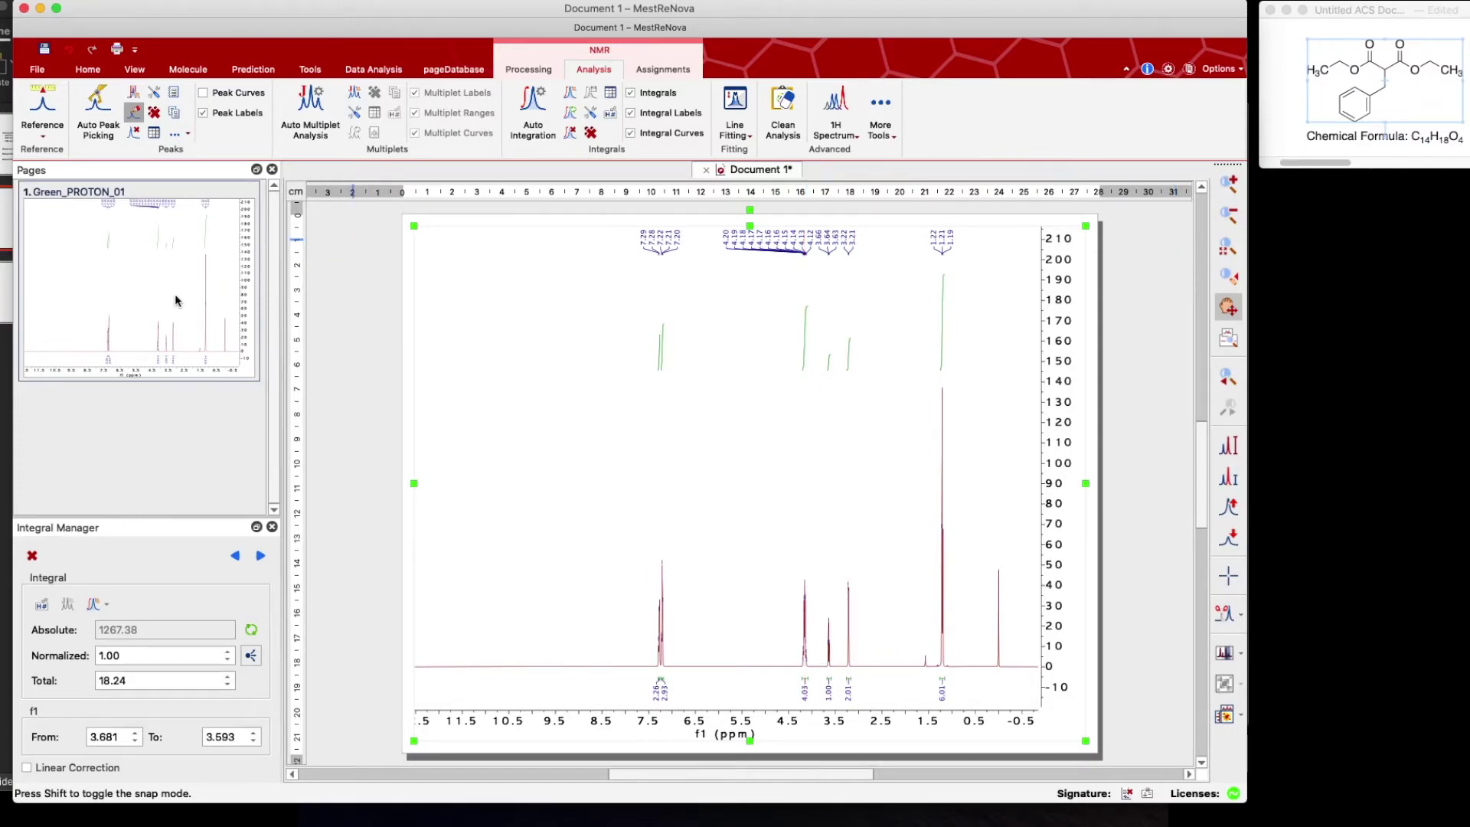
- Copy the Green_PROTON_01 spectrum page and paste a duplicate of it
right_click(149, 283)
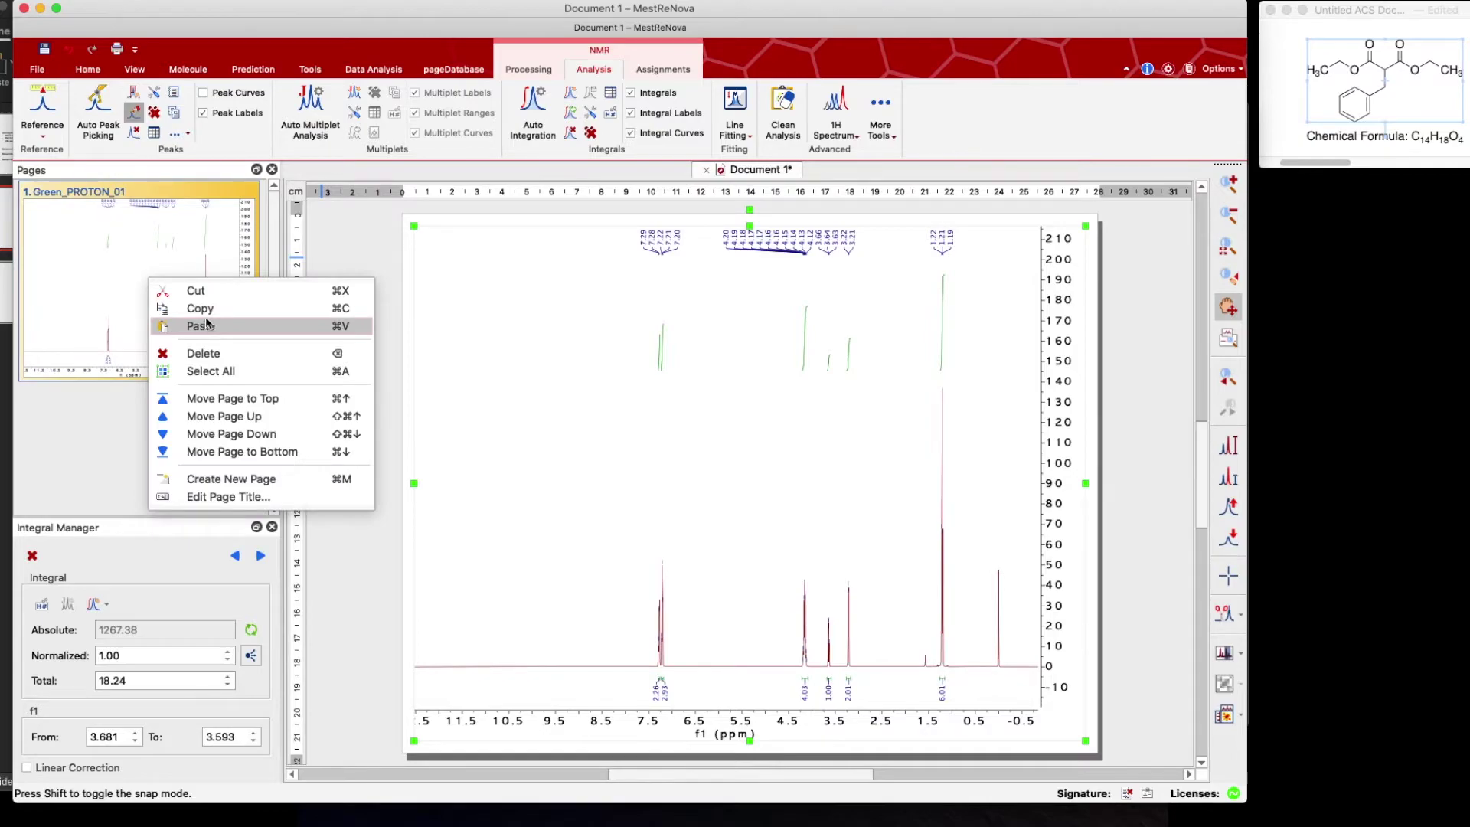
left_click(205, 310)
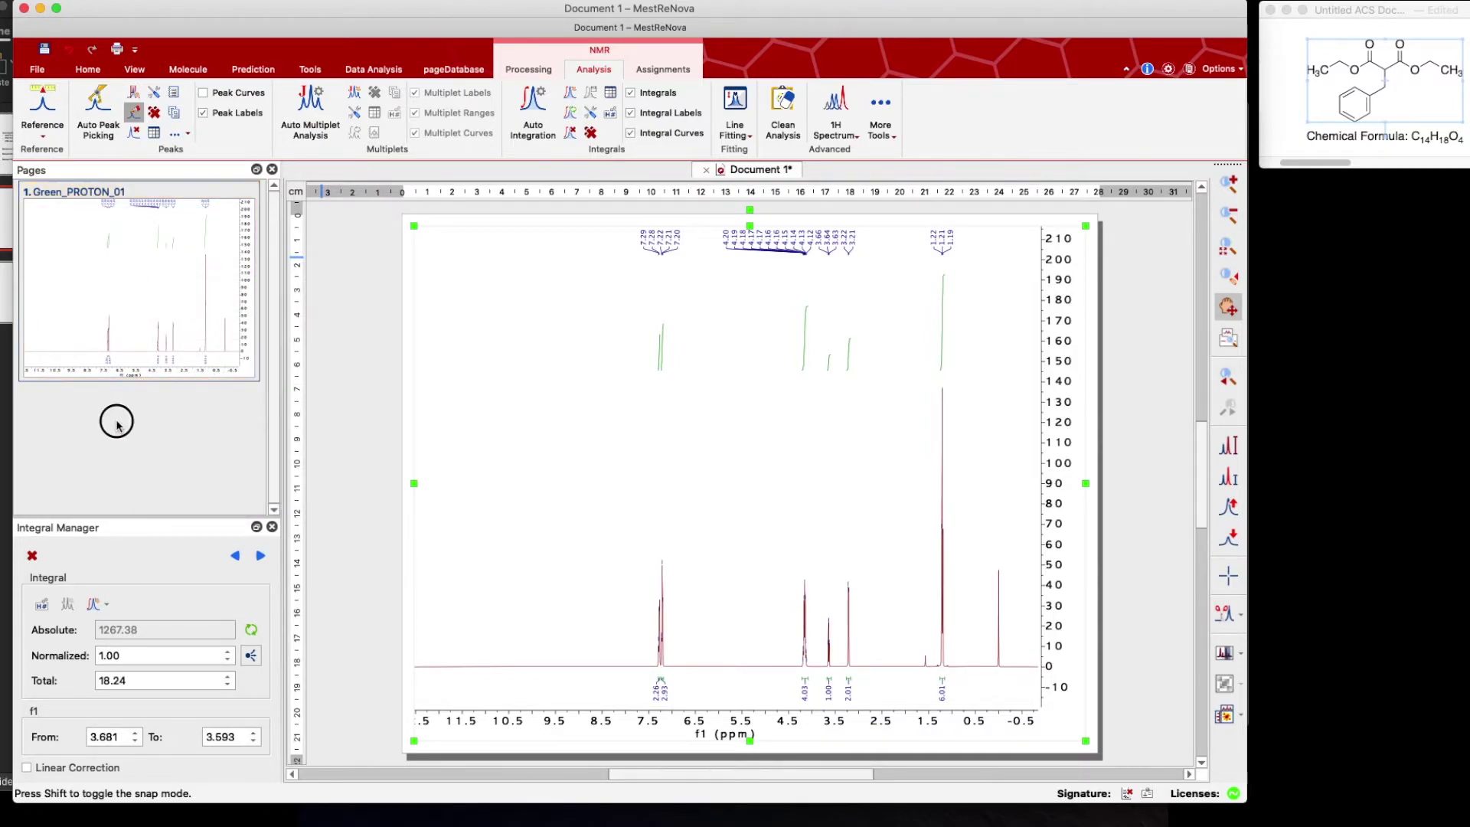
key("super+v")
scroll(139, 368, "up", 3)
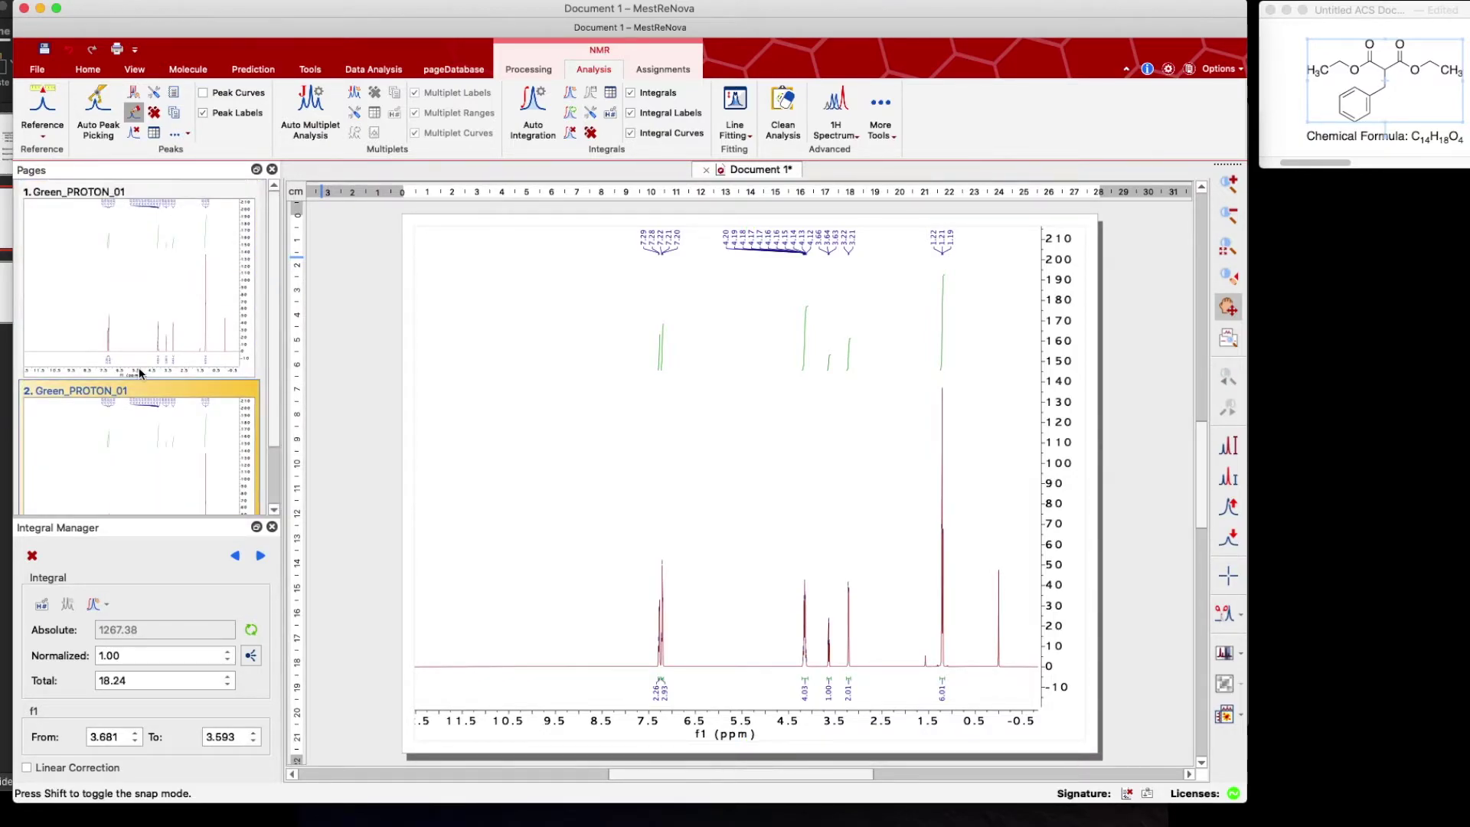
- Return to page 1 and zoom into the 5.0–2.2 ppm region
left_click(154, 310)
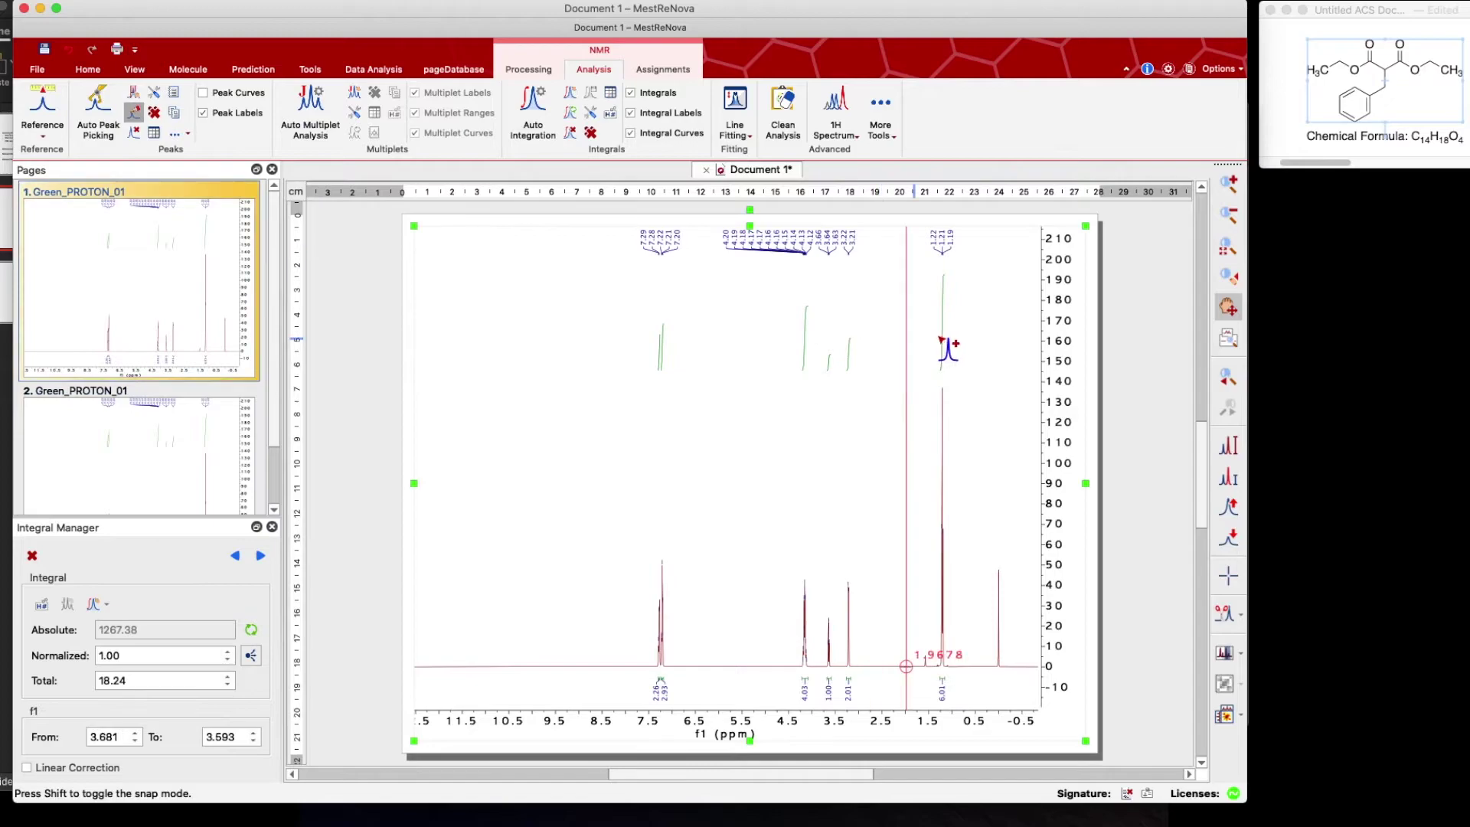
left_click(1228, 184)
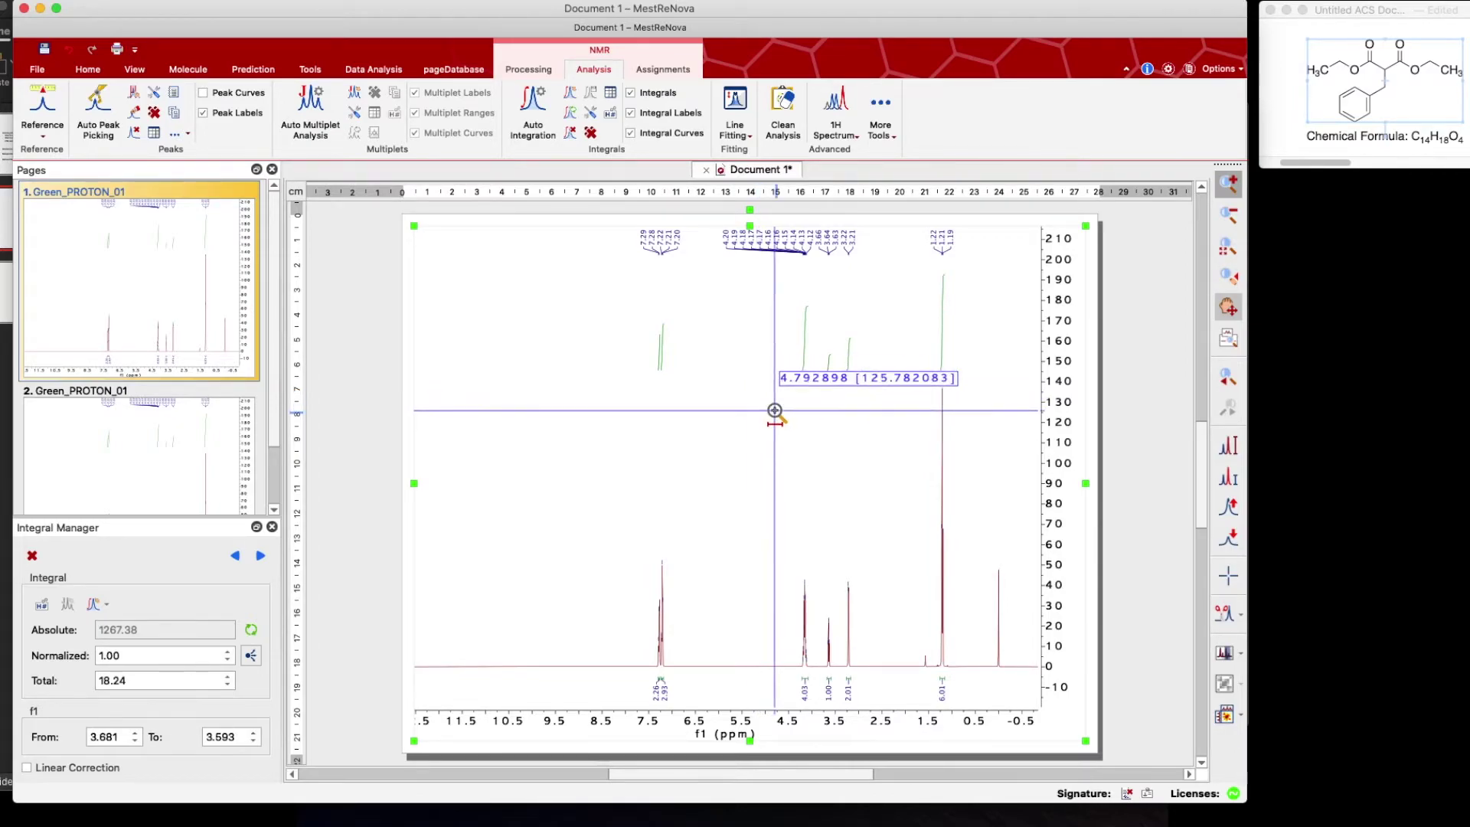
left_click_drag(758, 459, 903, 493)
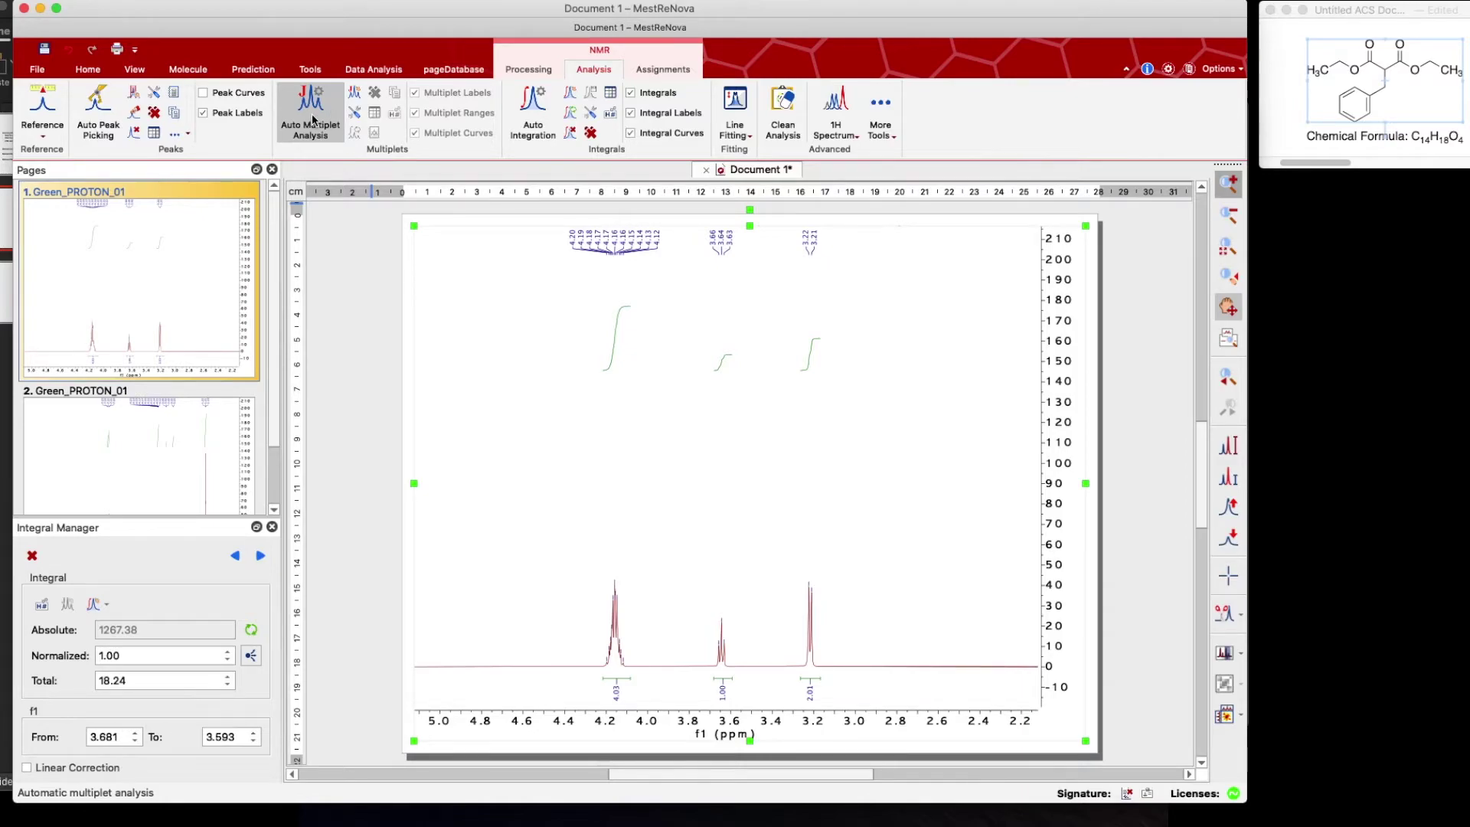
- Manually define multiplets over the 3.22, 3.64 and 4.2 ppm peaks, then zoom to the aromatic peaks
left_click(354, 98)
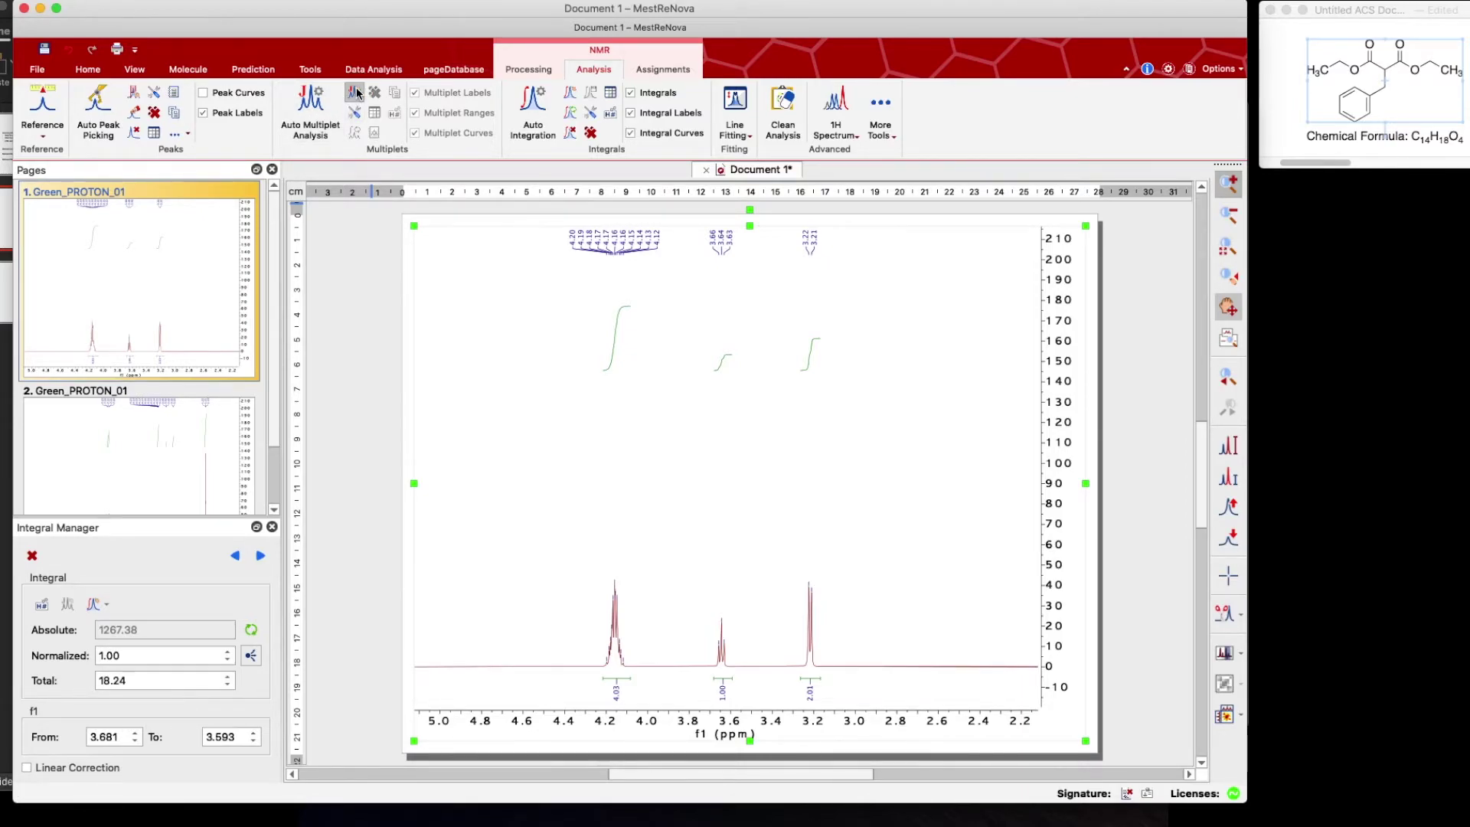
mouse_move(816, 620)
left_mouse_down()
mouse_move(797, 646)
mouse_move(818, 671)
left_mouse_up()
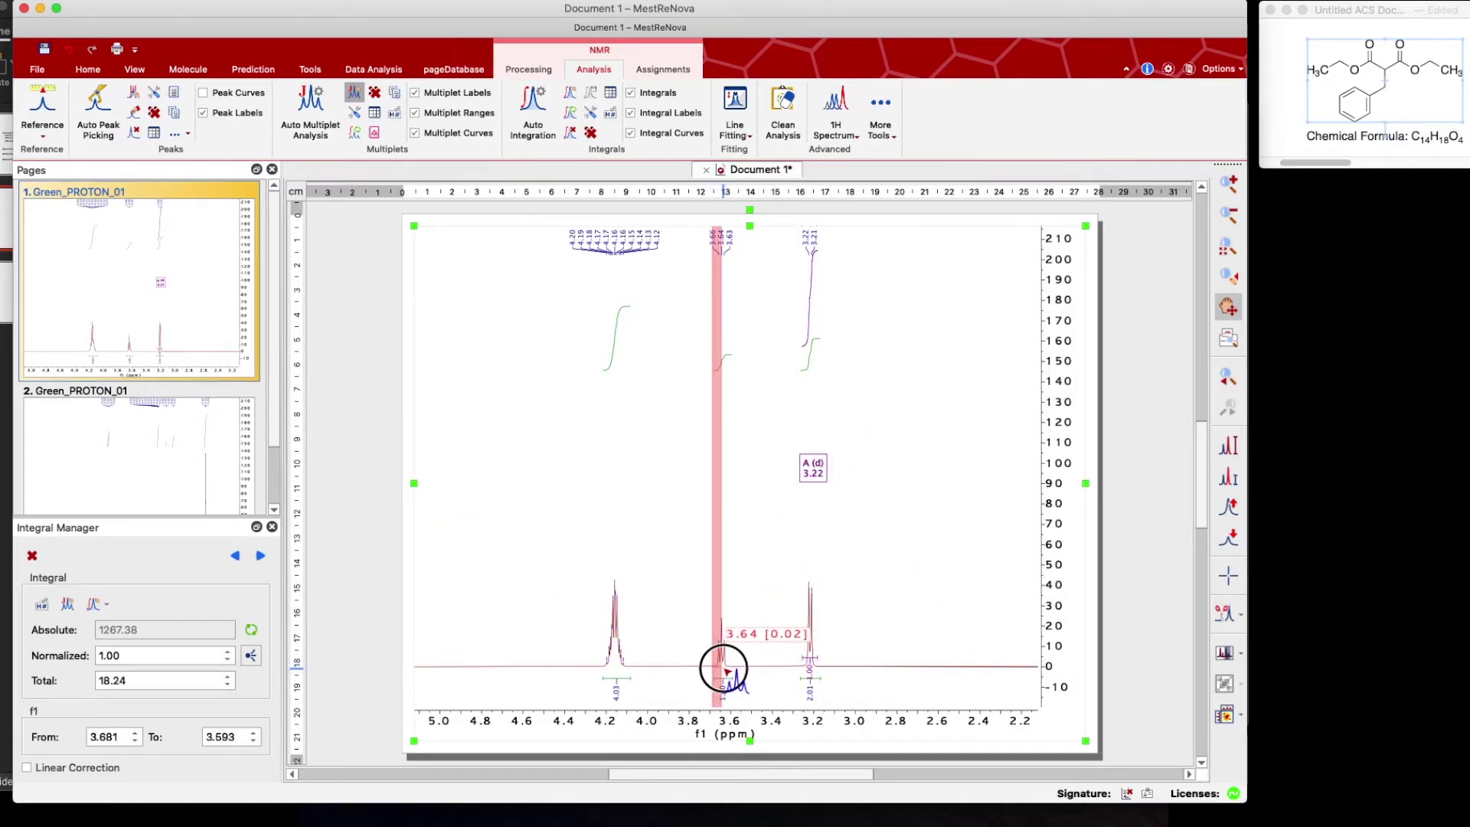
left_click_drag(714, 666, 732, 669)
left_click_drag(626, 660, 609, 663)
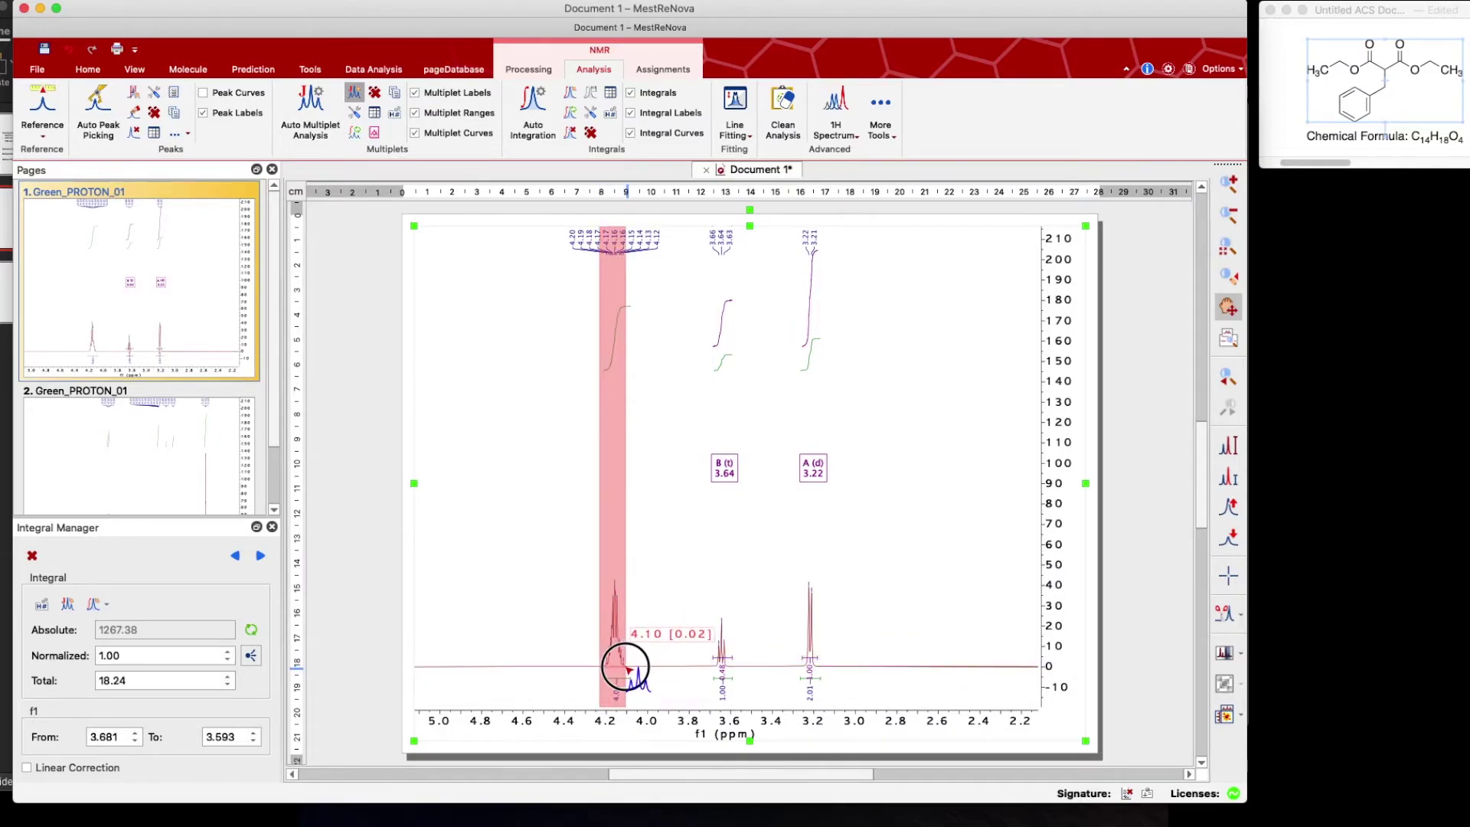
left_click_drag(608, 662, 639, 666)
key("f")
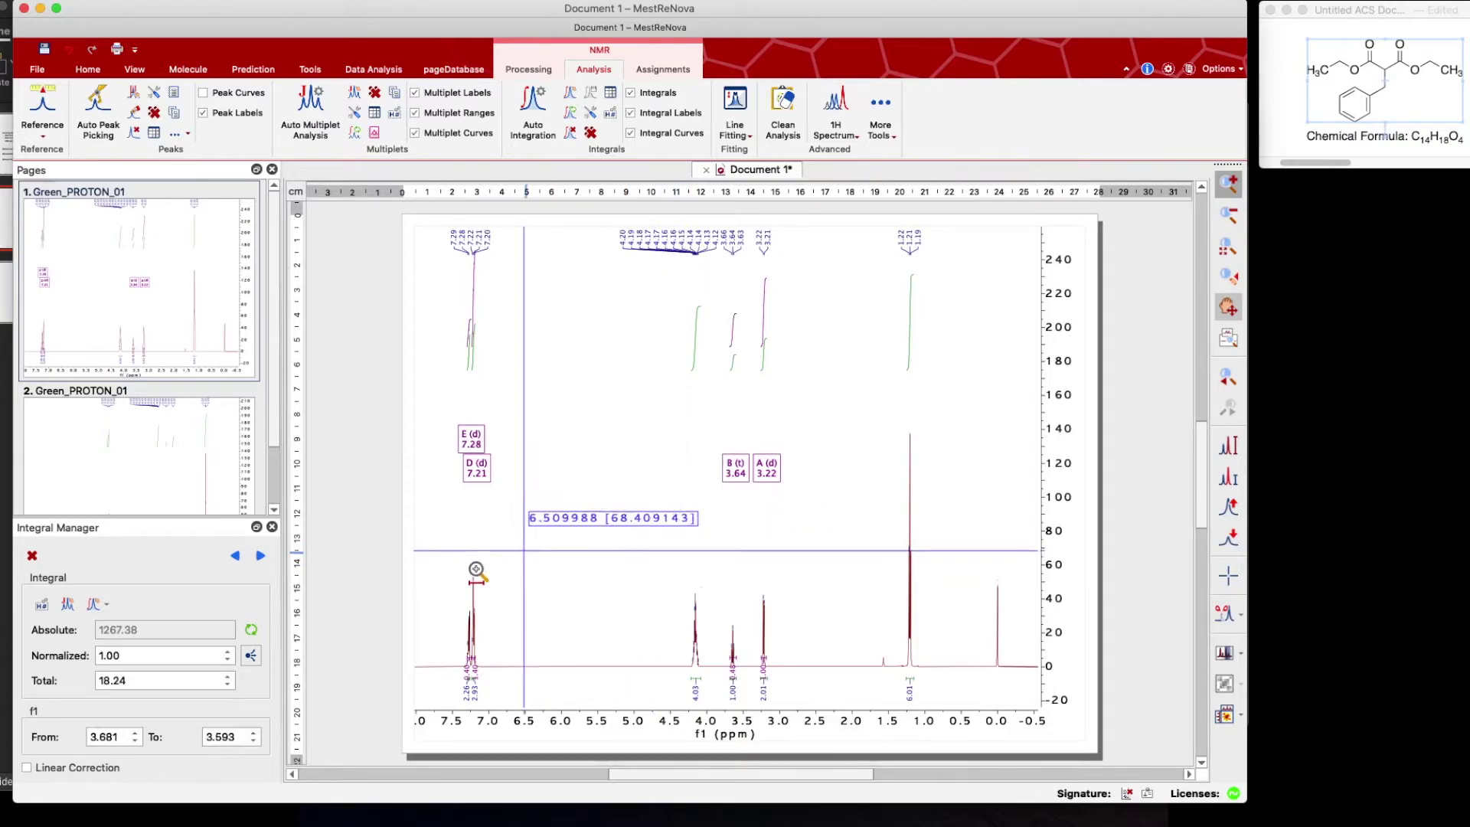
left_click_drag(475, 564, 463, 583)
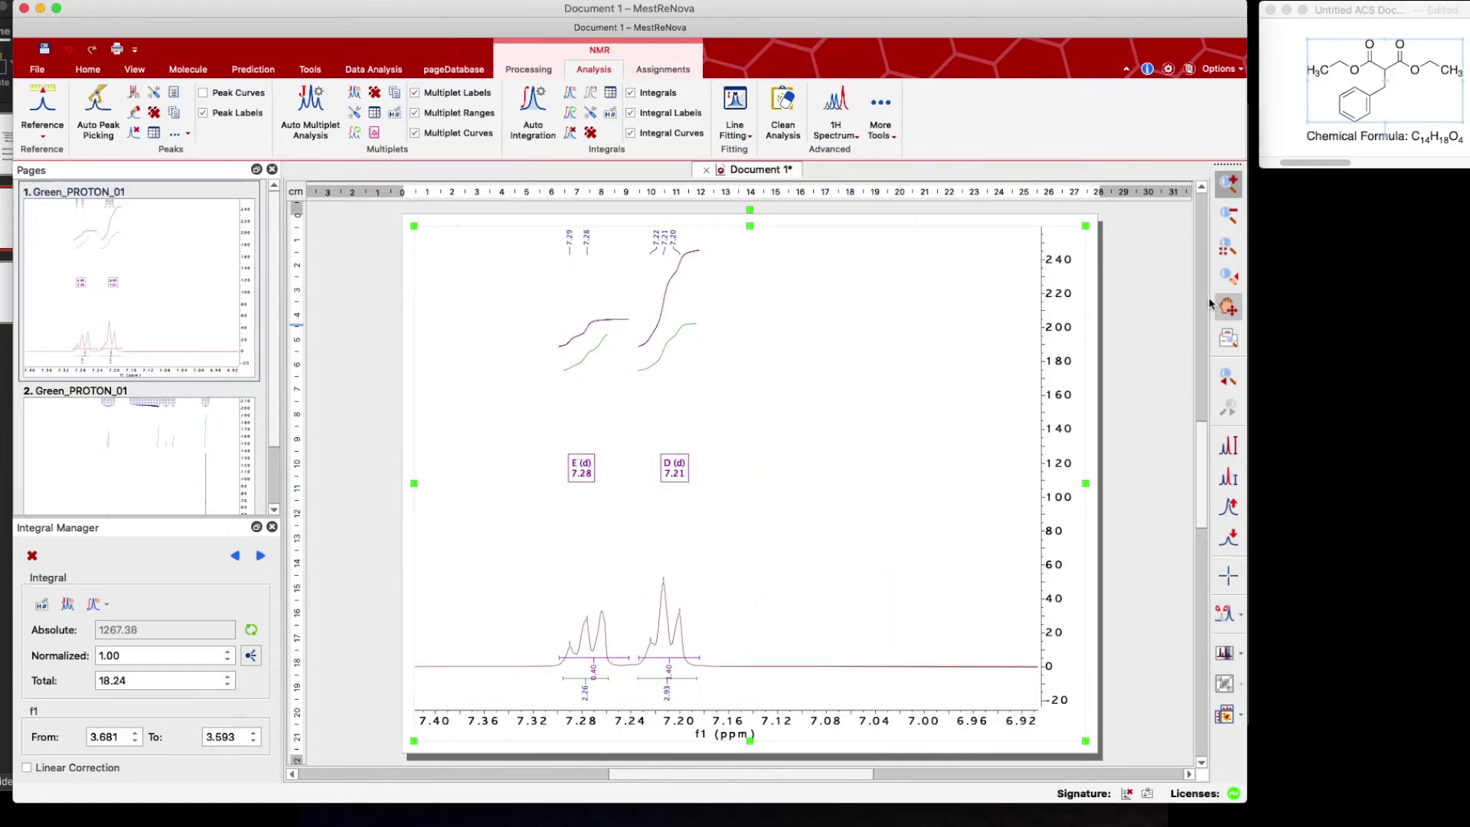
- Zoom to 4.8–3.8 ppm and define the C (qd) multiplet at 4.16 ppm
key("f")
left_click_drag(771, 463, 820, 486)
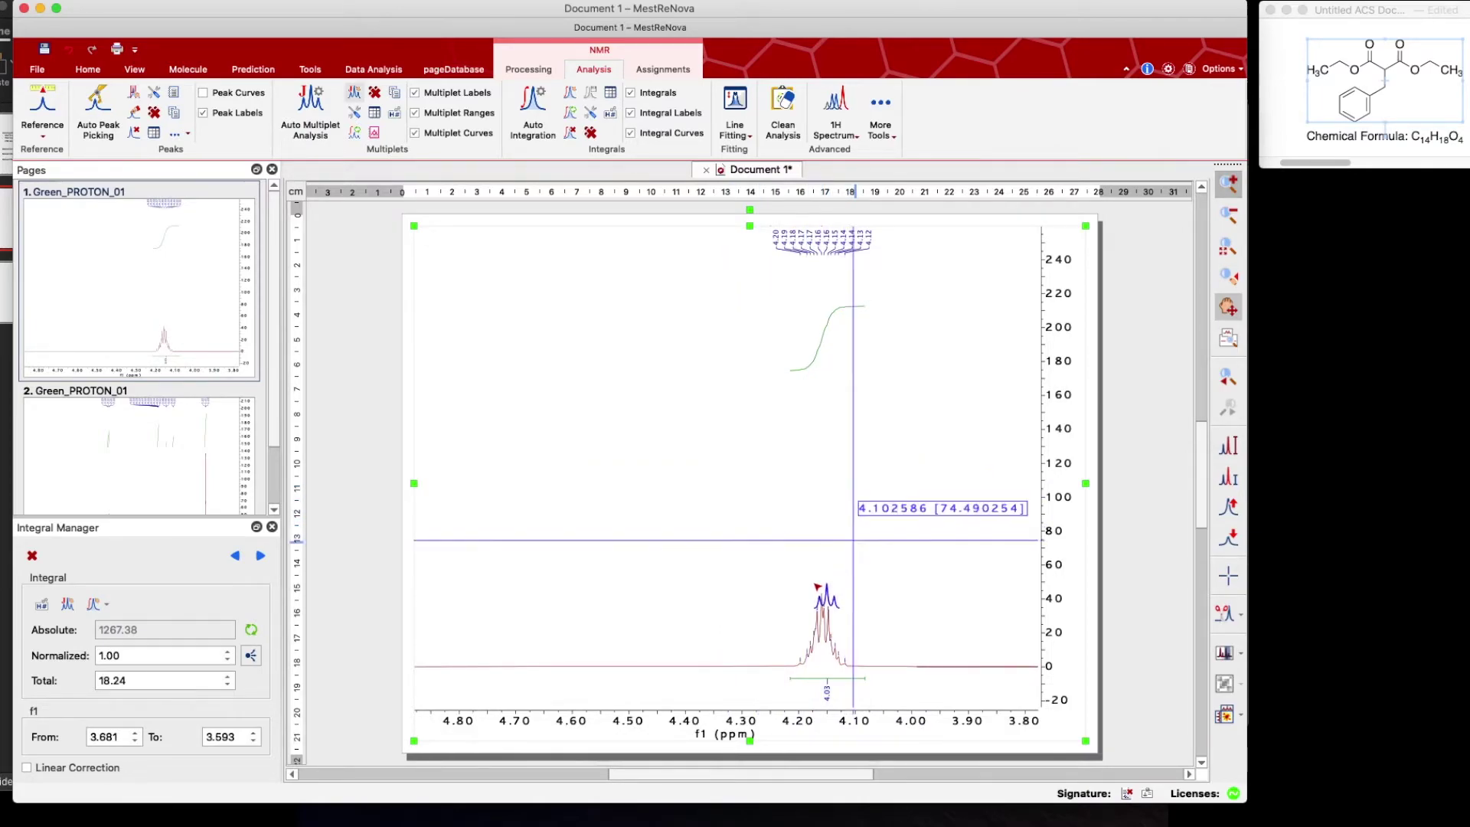
key("k")
left_click_drag(793, 666, 850, 664)
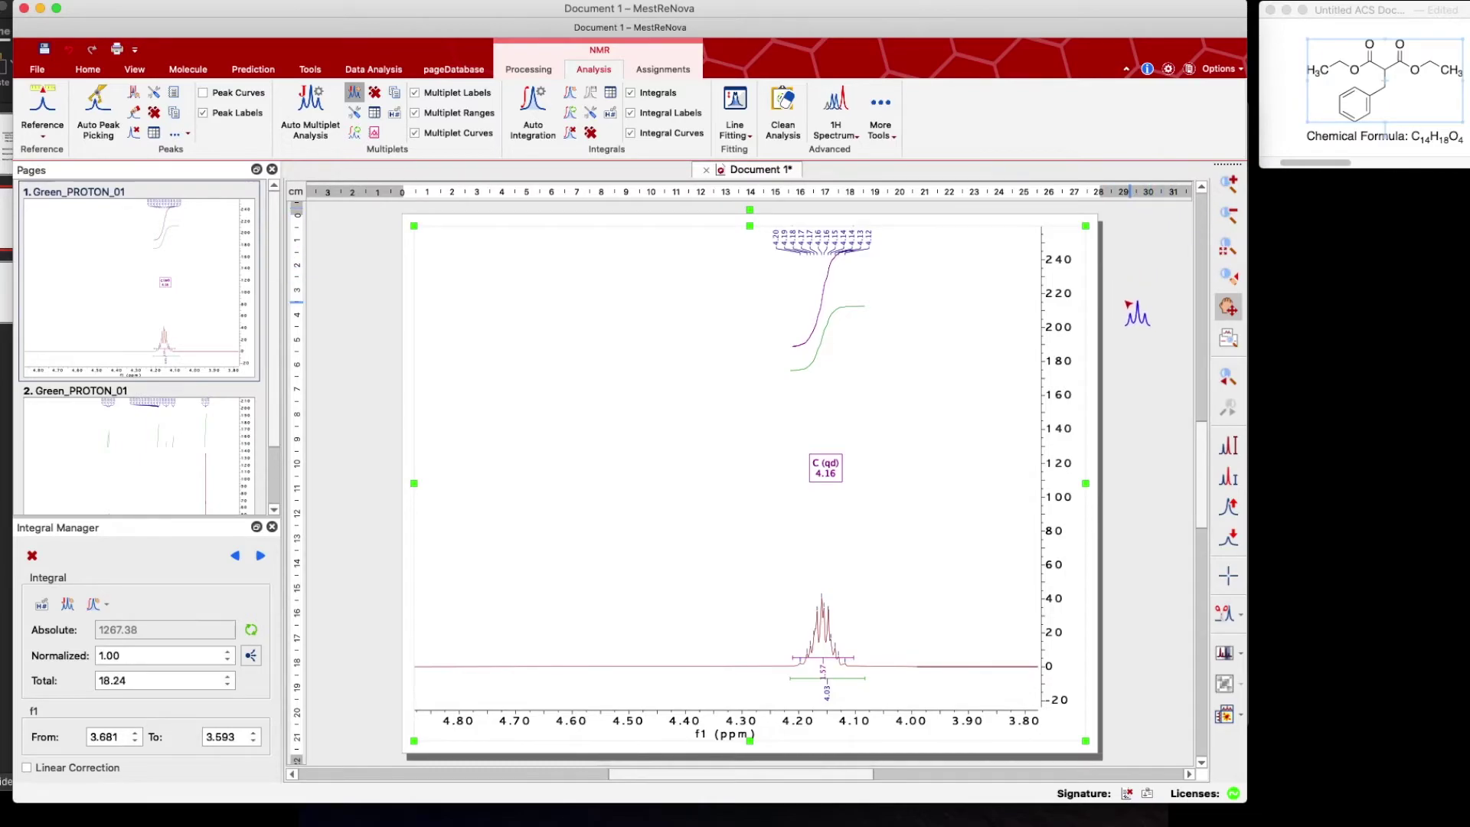
left_click(1228, 246)
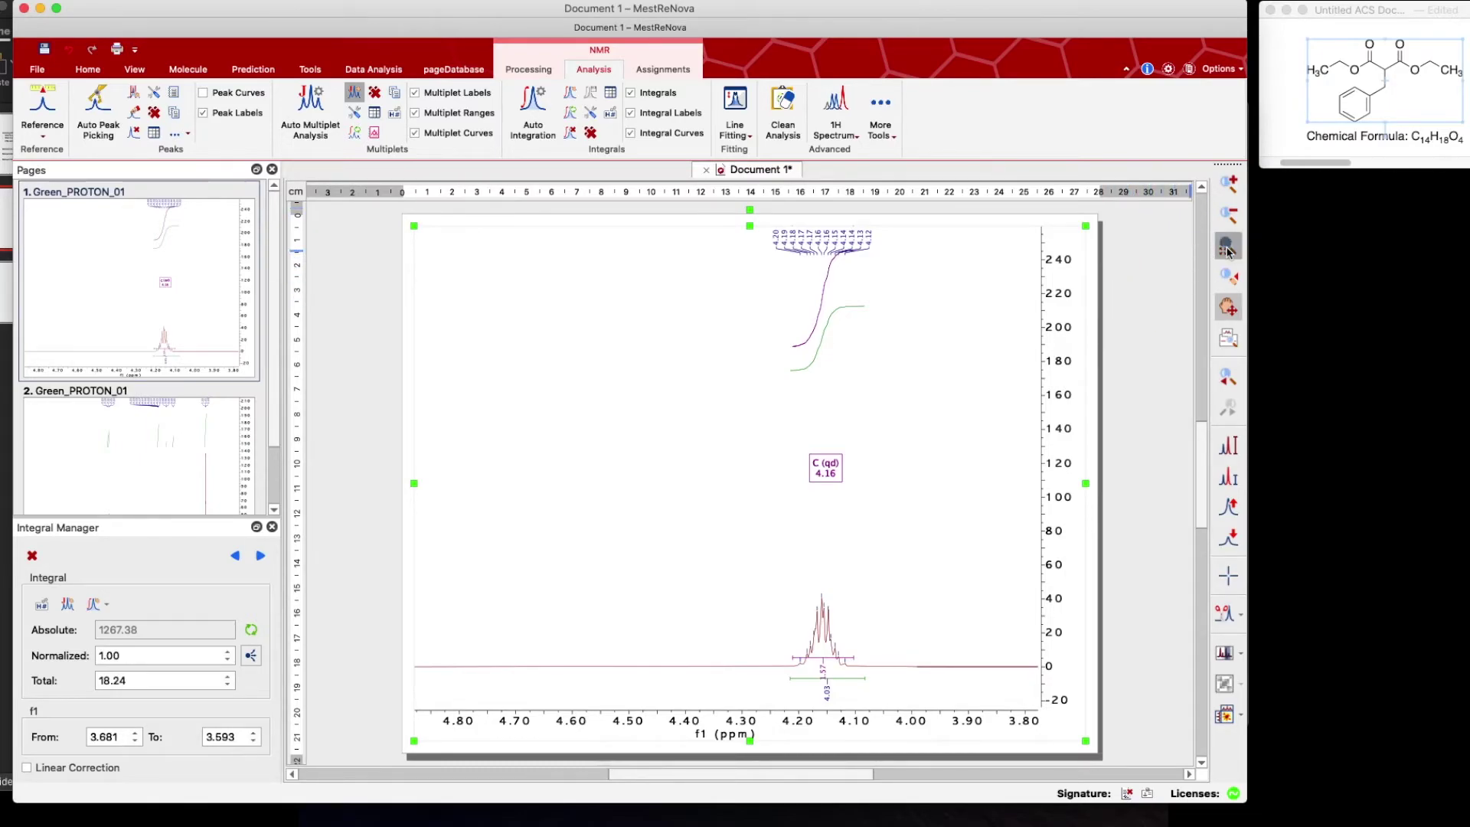
- Zoom to 1.6–0.8 ppm and define the F (t) multiplet at 1.21 ppm
left_click(1230, 184)
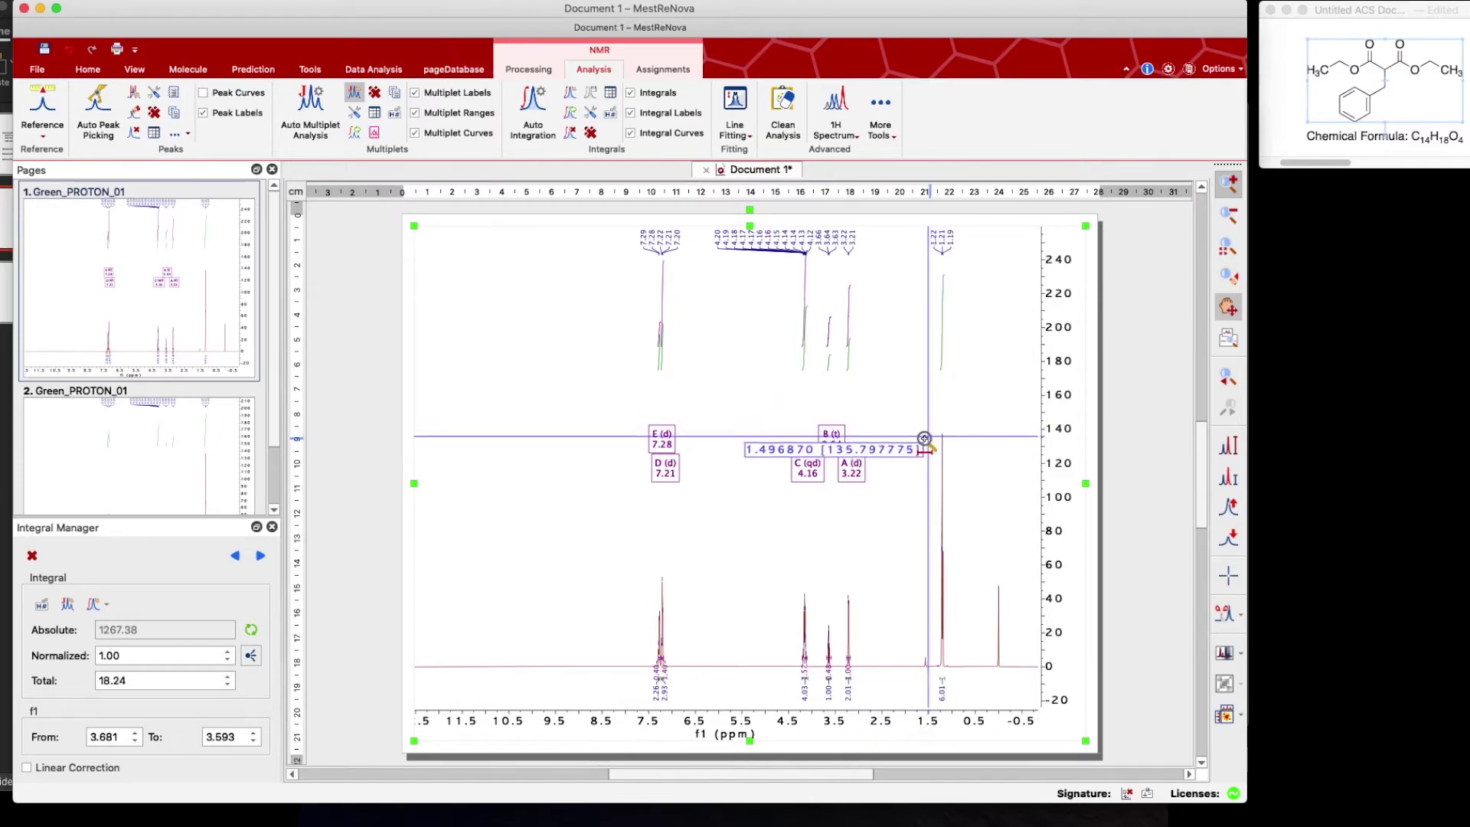
left_click_drag(922, 446, 961, 450)
key("k")
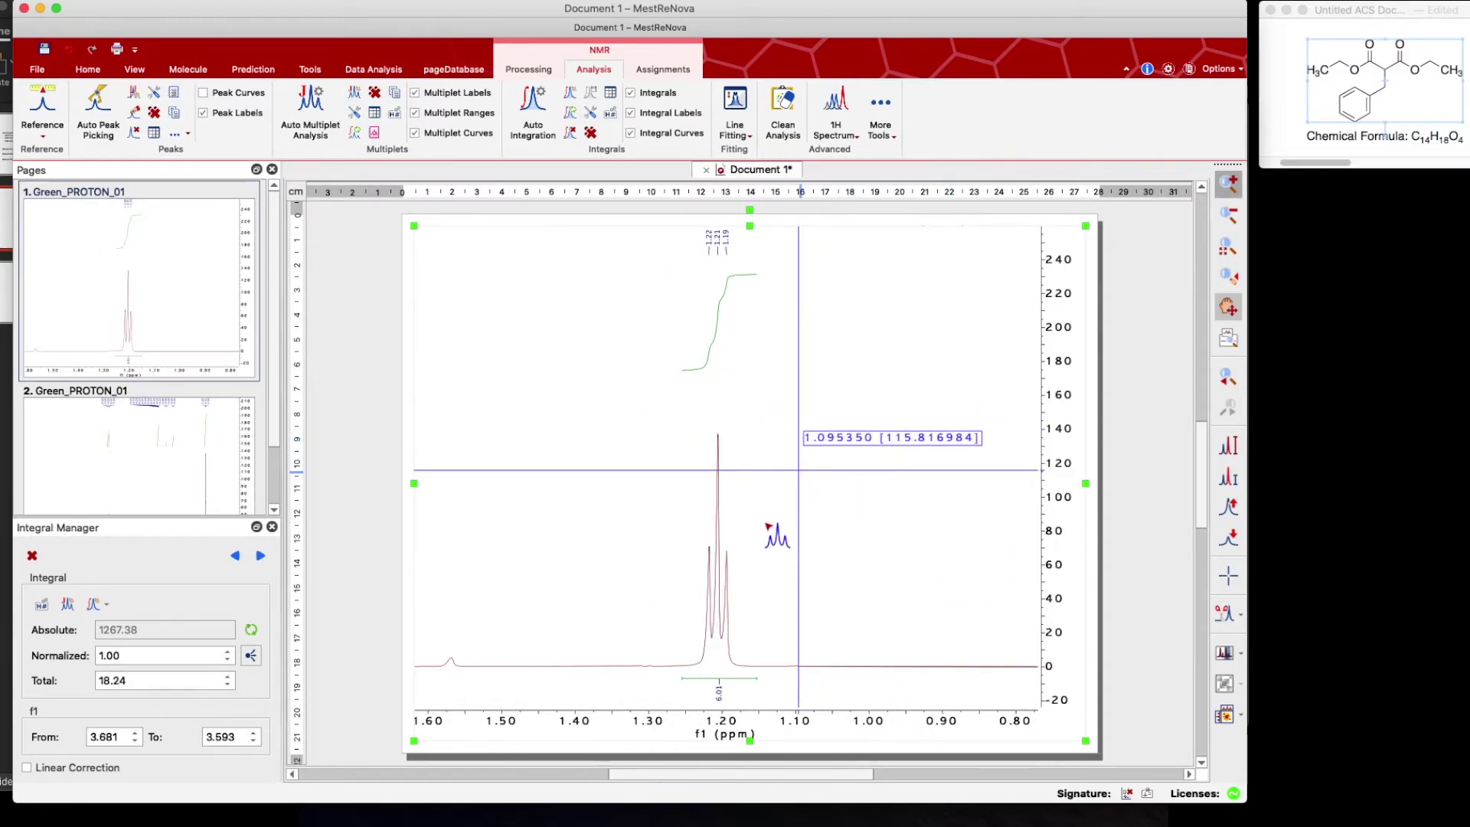
left_click_drag(696, 664, 758, 672)
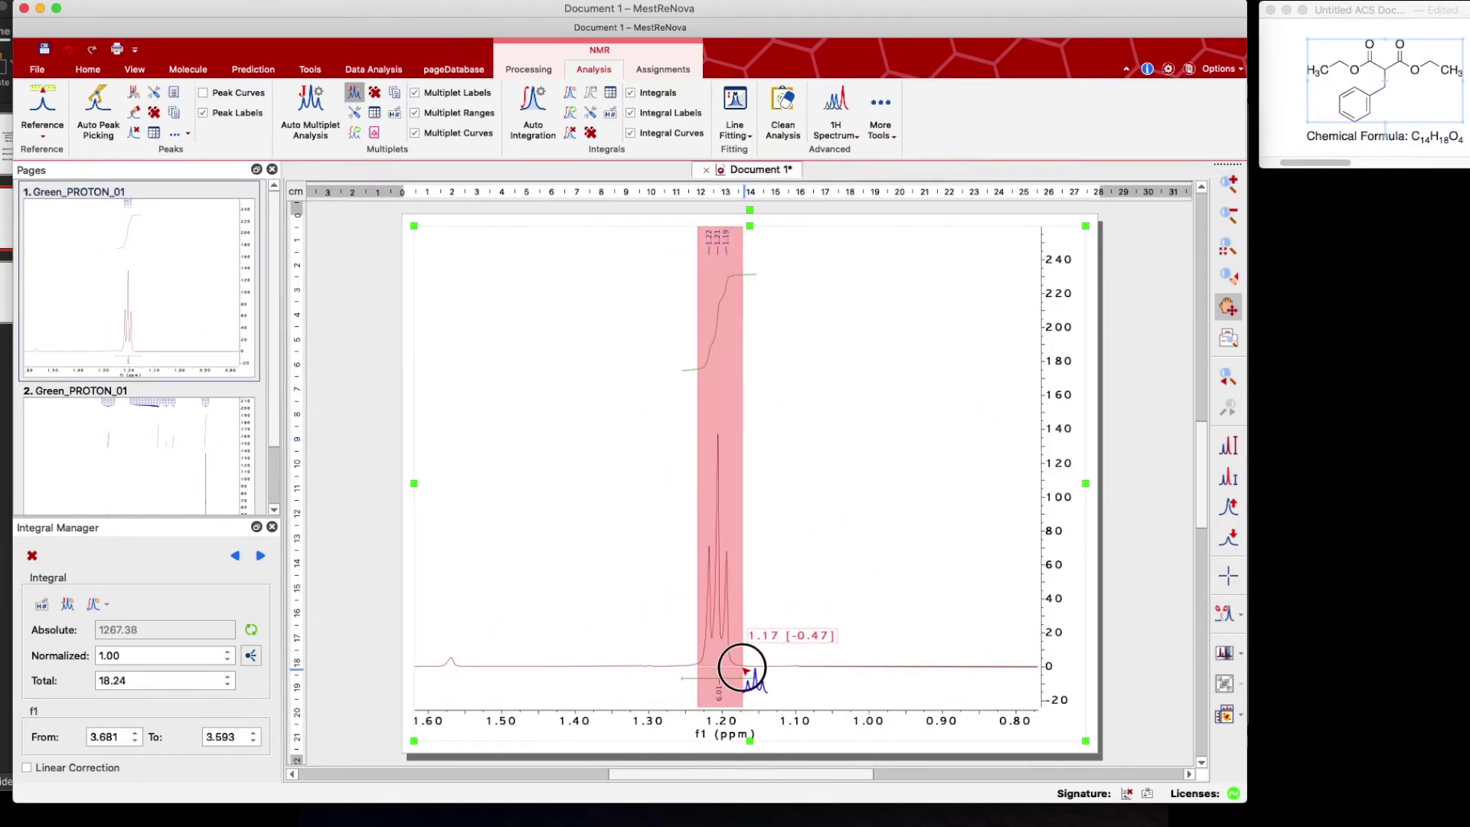
left_click(1229, 214)
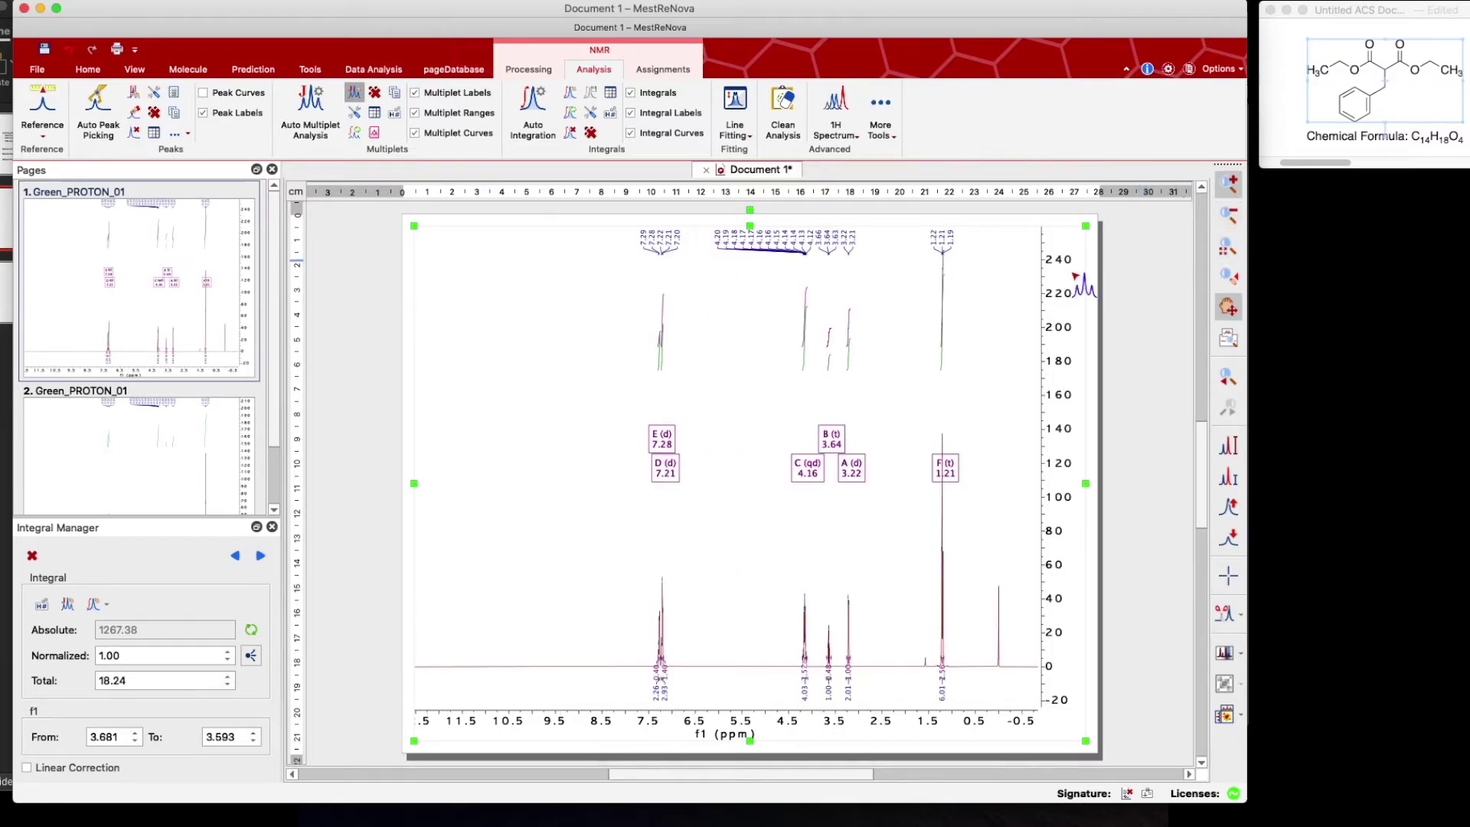
scroll(949, 334, "down", 3)
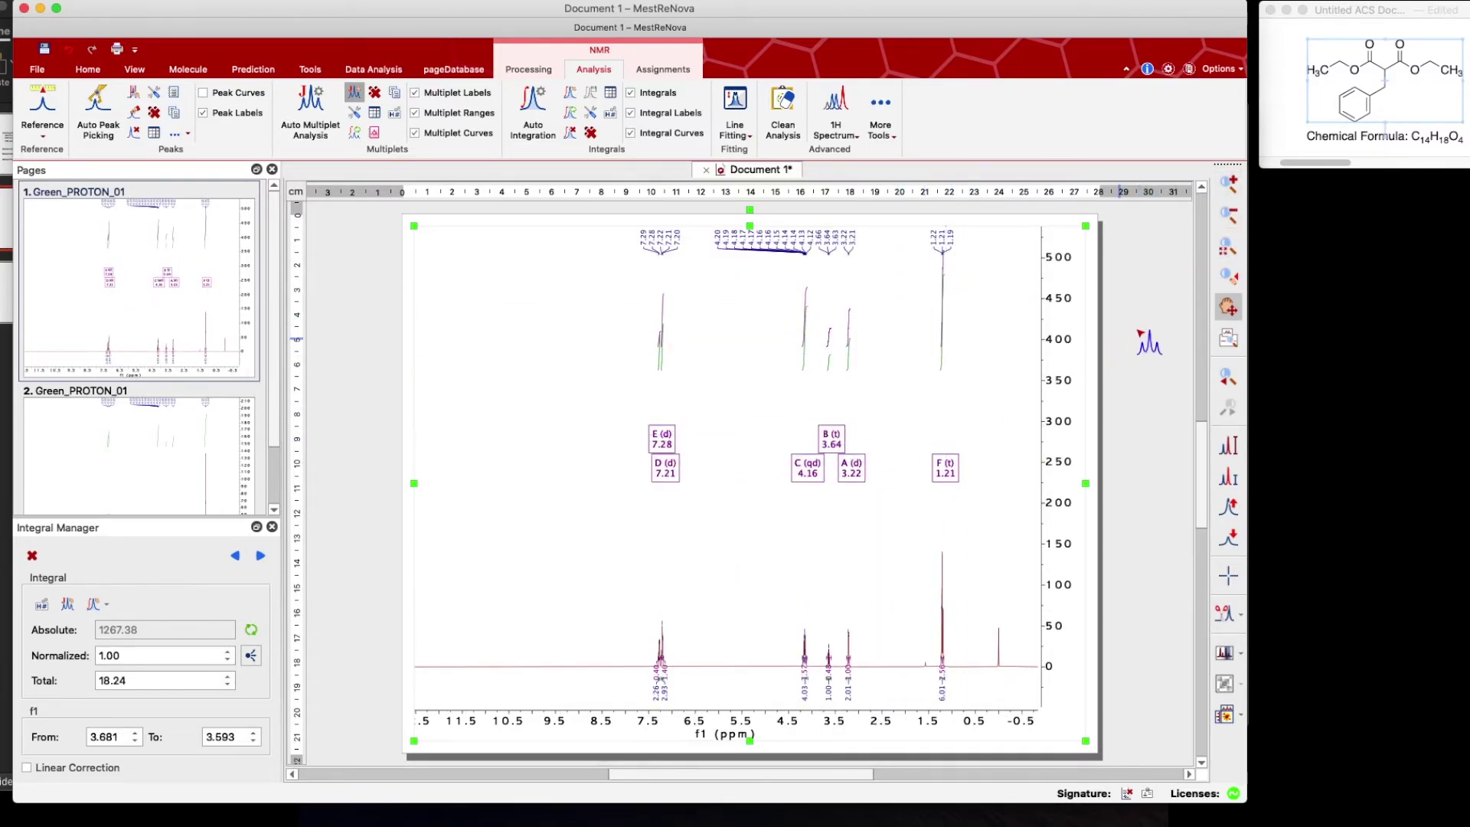
left_click(1147, 311)
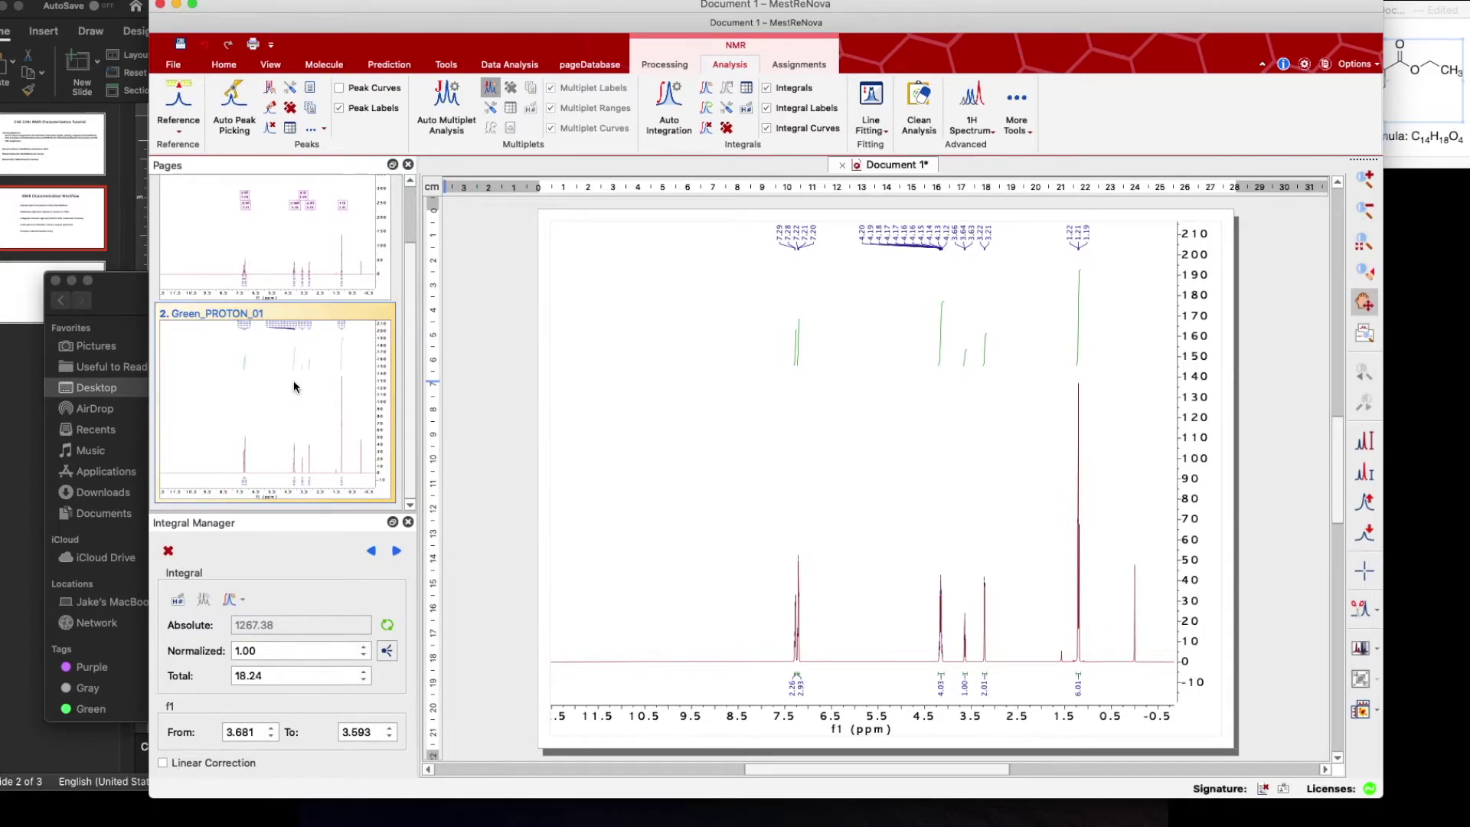
- Export the spectrum document to PDF as 'practice char' on the Desktop
left_click(172, 65)
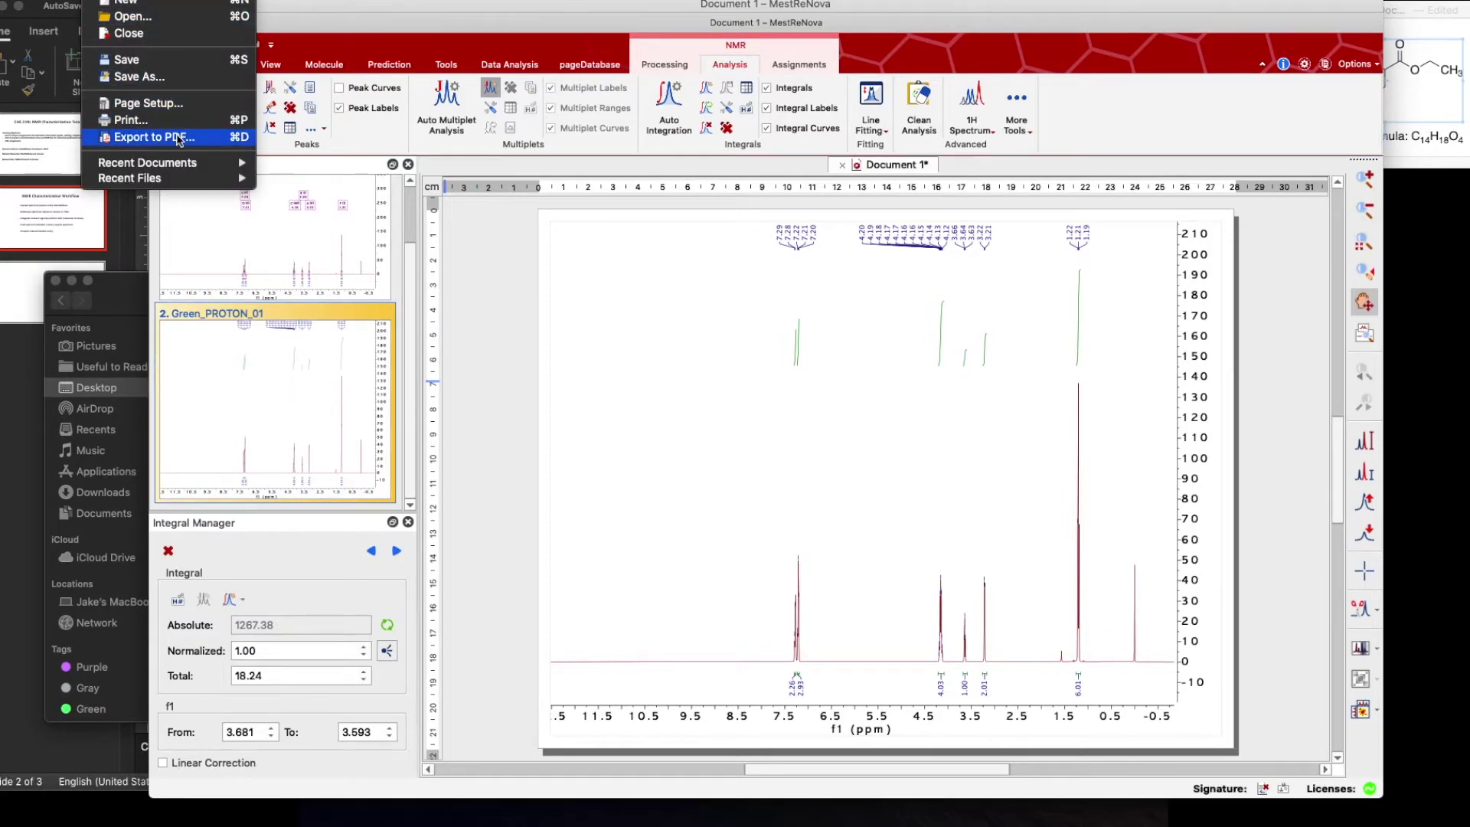
key("Escape")
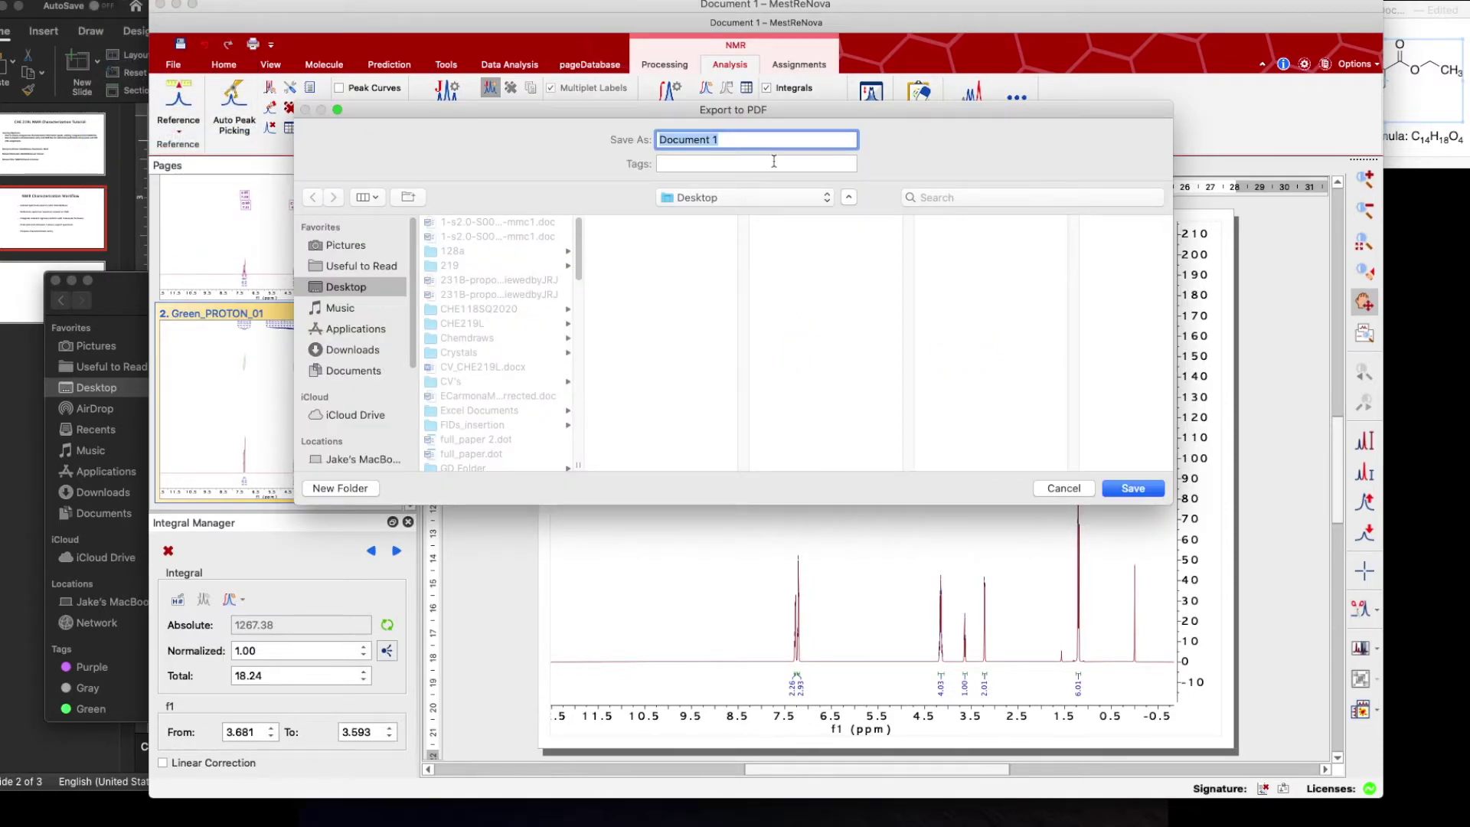
type("practice char")
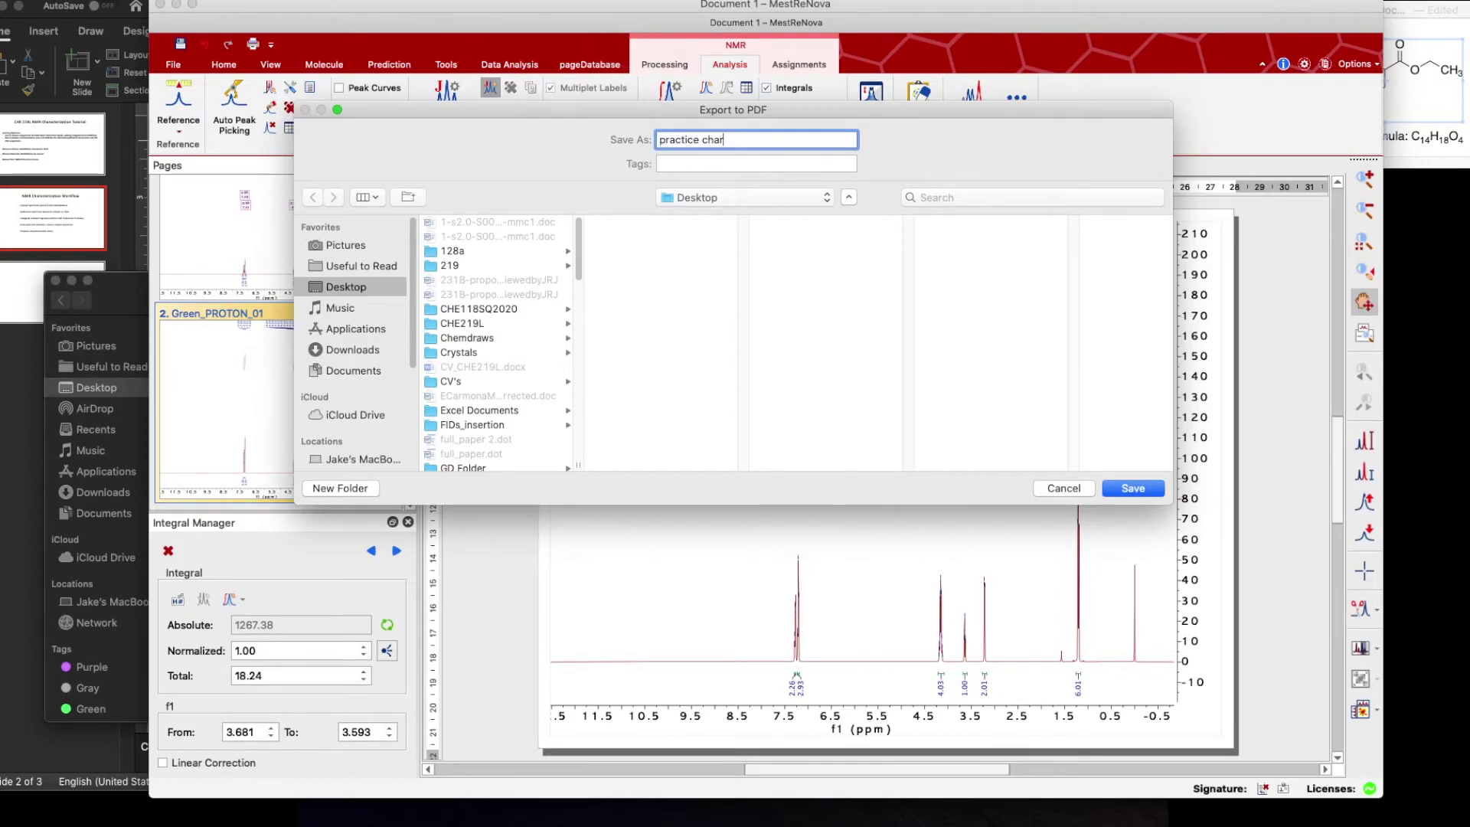
left_click(1132, 489)
- Confirm the PDF export and drag the spectrum image onto blank slide 3 to fill it
left_click(878, 431)
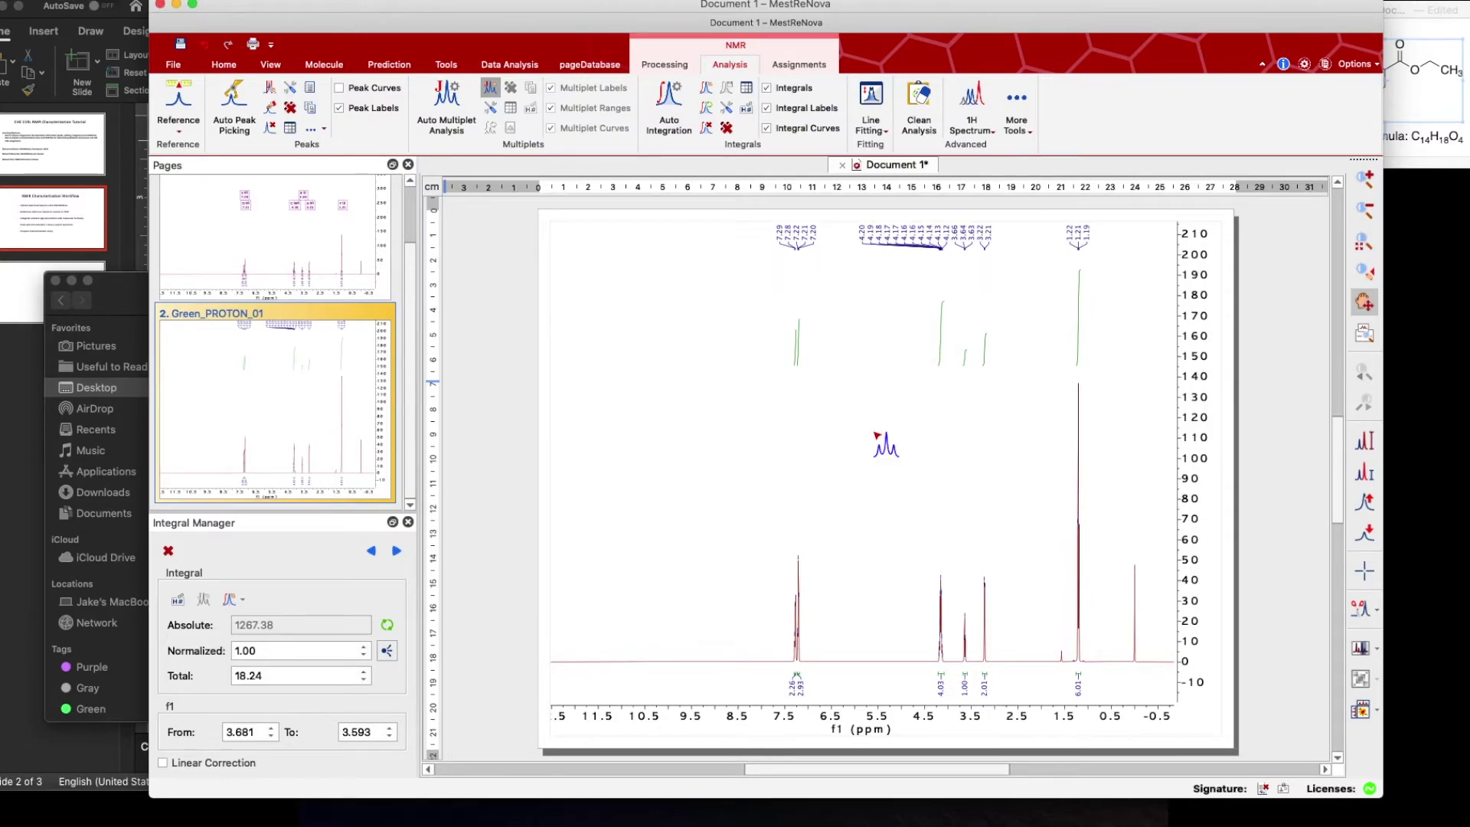
left_click(19, 427)
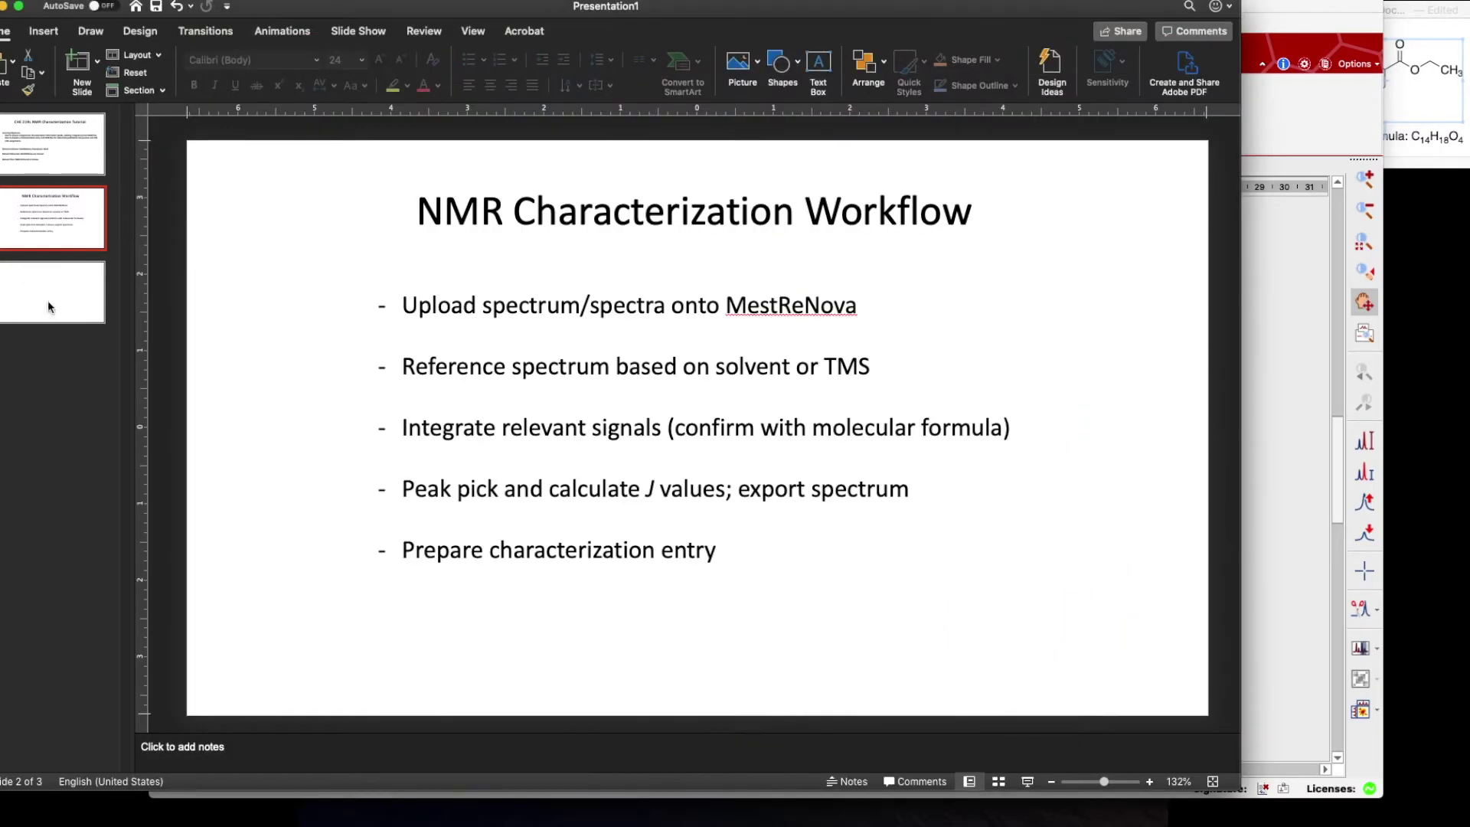
left_click(48, 300)
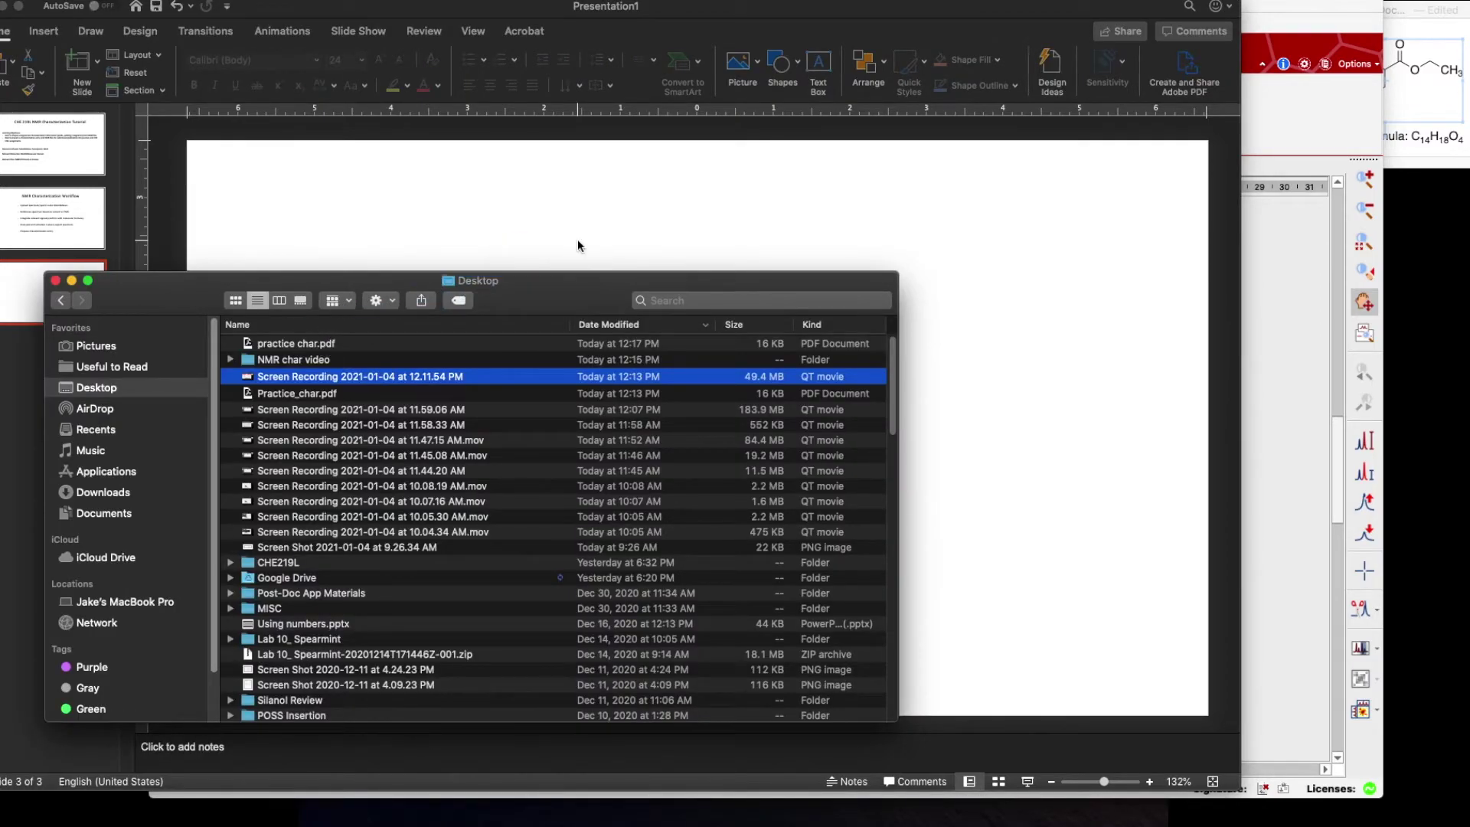
left_click_drag(325, 343, 577, 240)
left_click(55, 280)
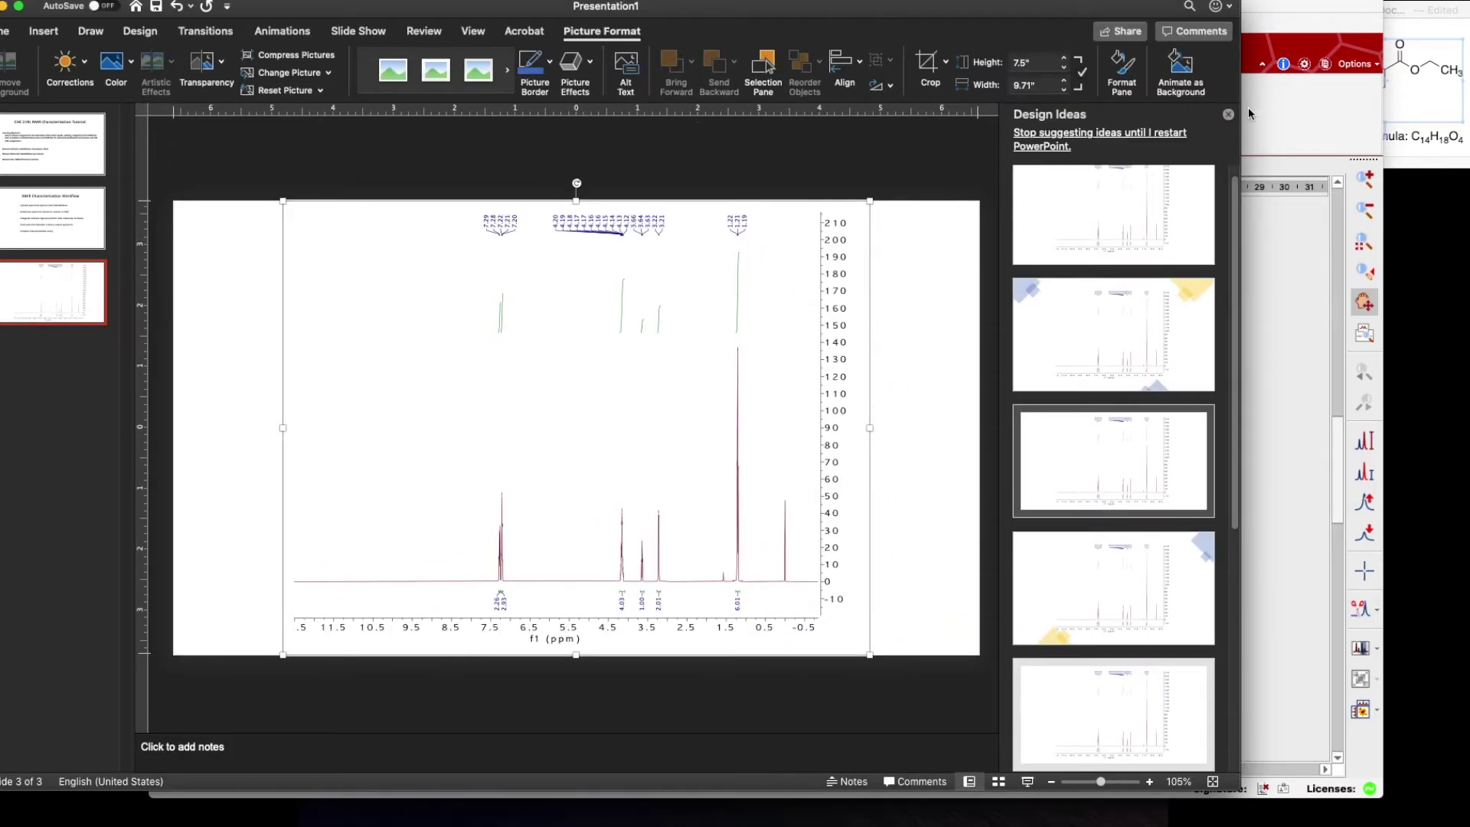
left_click(1227, 113)
left_click(251, 182)
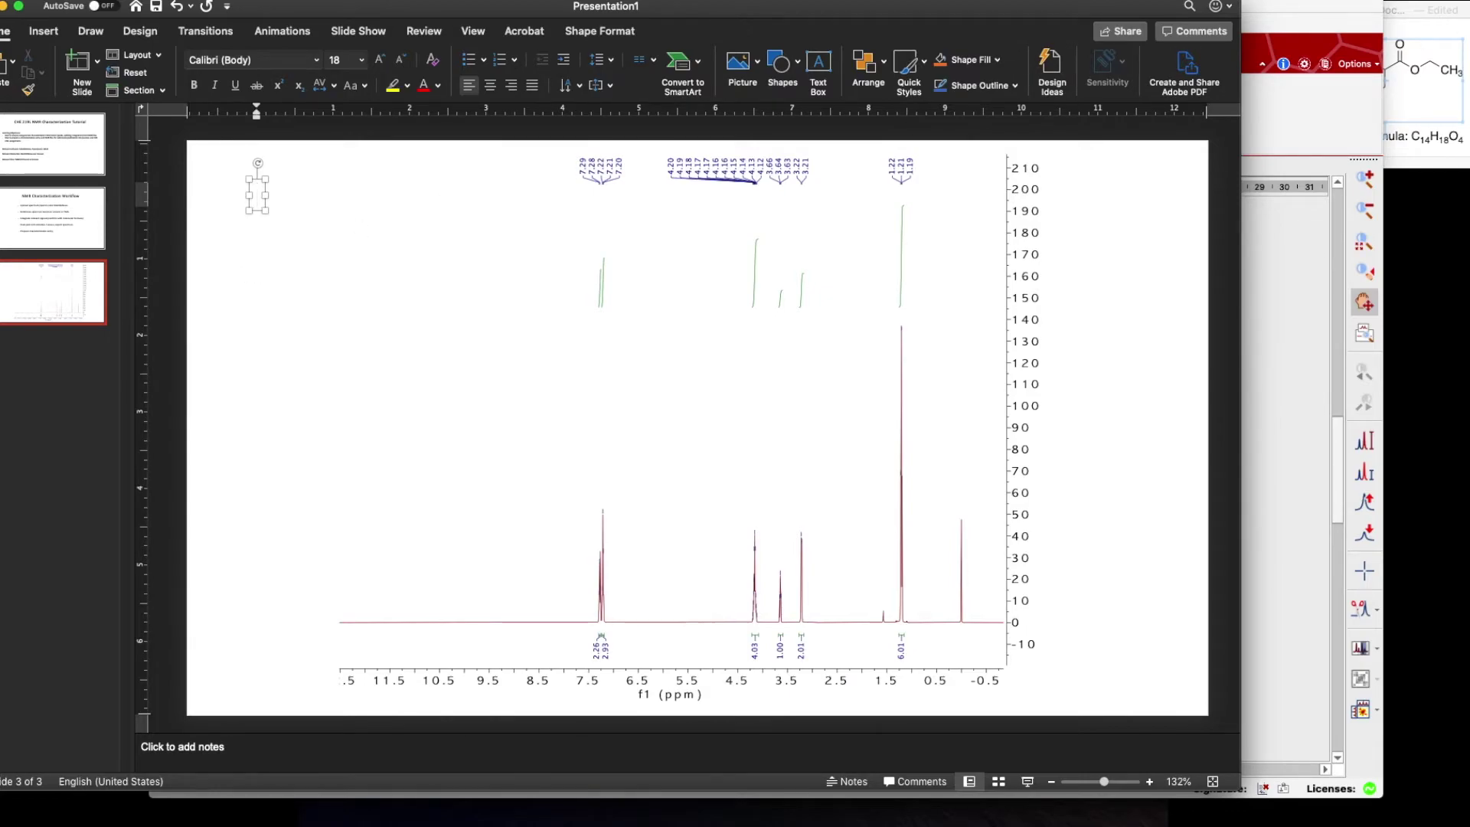
left_click(1378, 72)
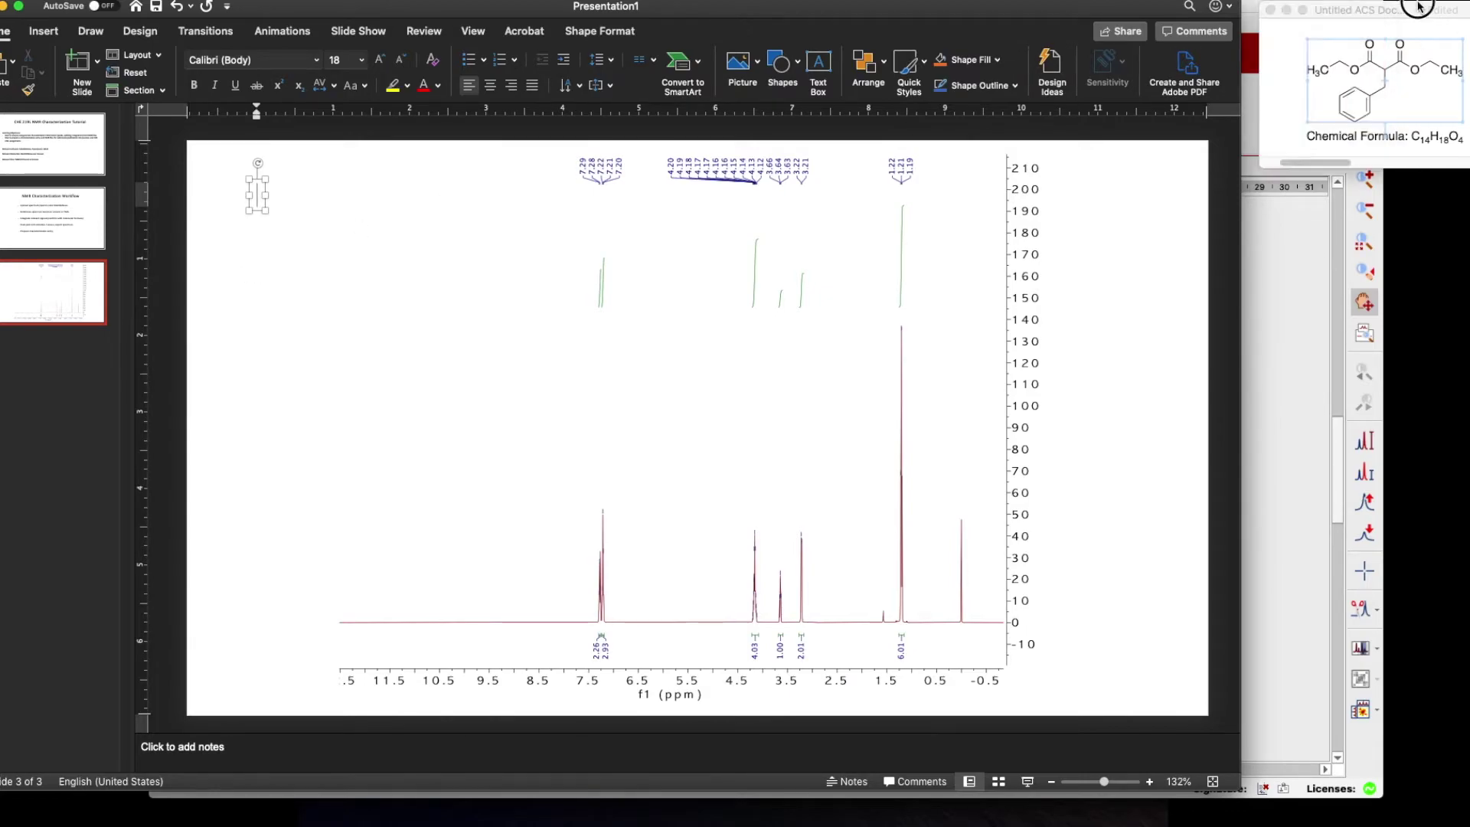
- Copy the ChemDraw molecule and paste it onto the spectrum slide
right_click(1378, 72)
left_click(1328, 97)
left_click(202, 177)
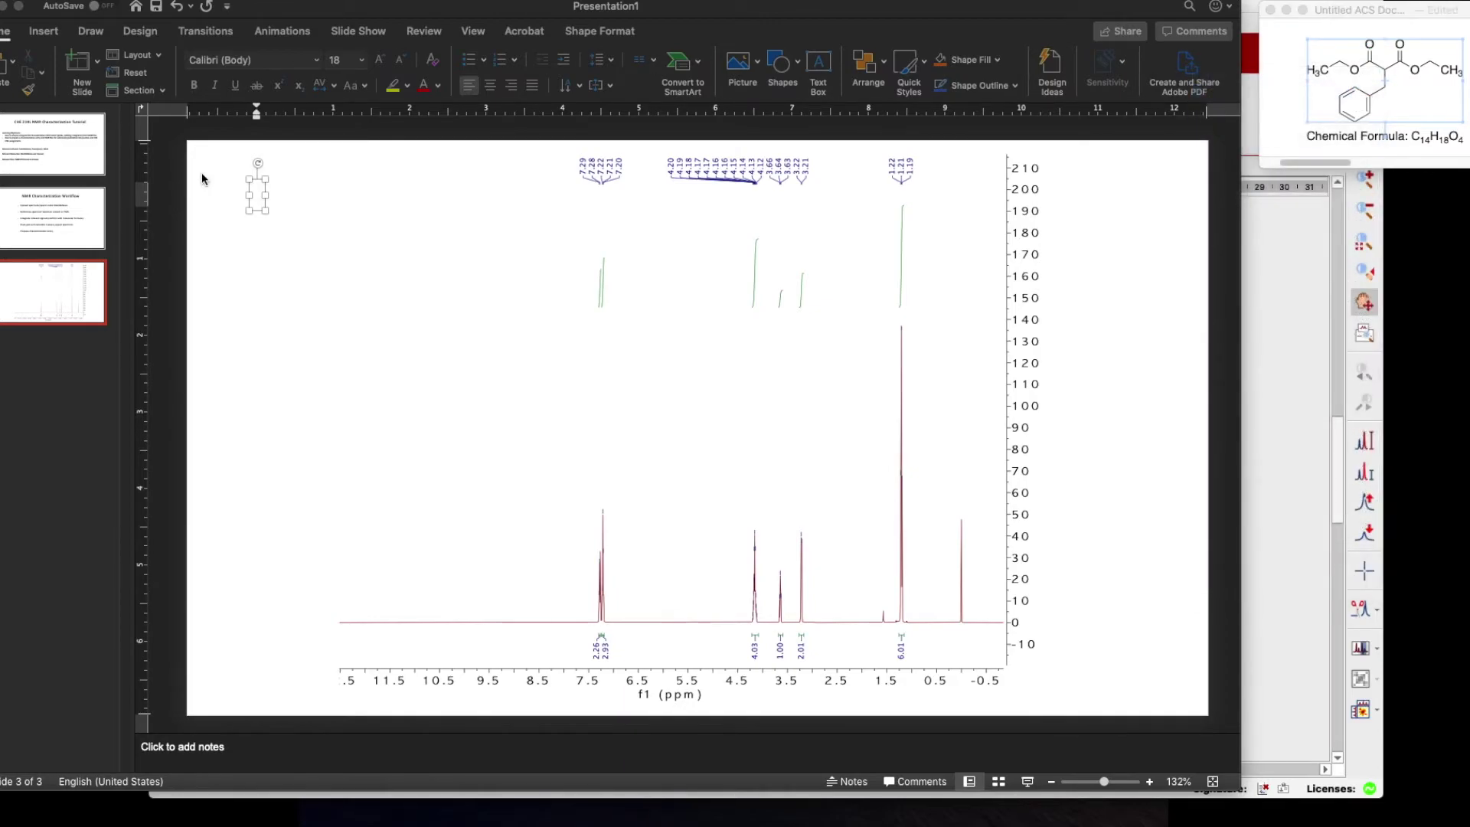
key("super+v")
mouse_move(701, 380)
left_mouse_down()
mouse_move(598, 385)
mouse_move(631, 336)
left_mouse_up()
- Move the molecule to the slide's top-left corner and bring MestReNova forward
left_click(1163, 132)
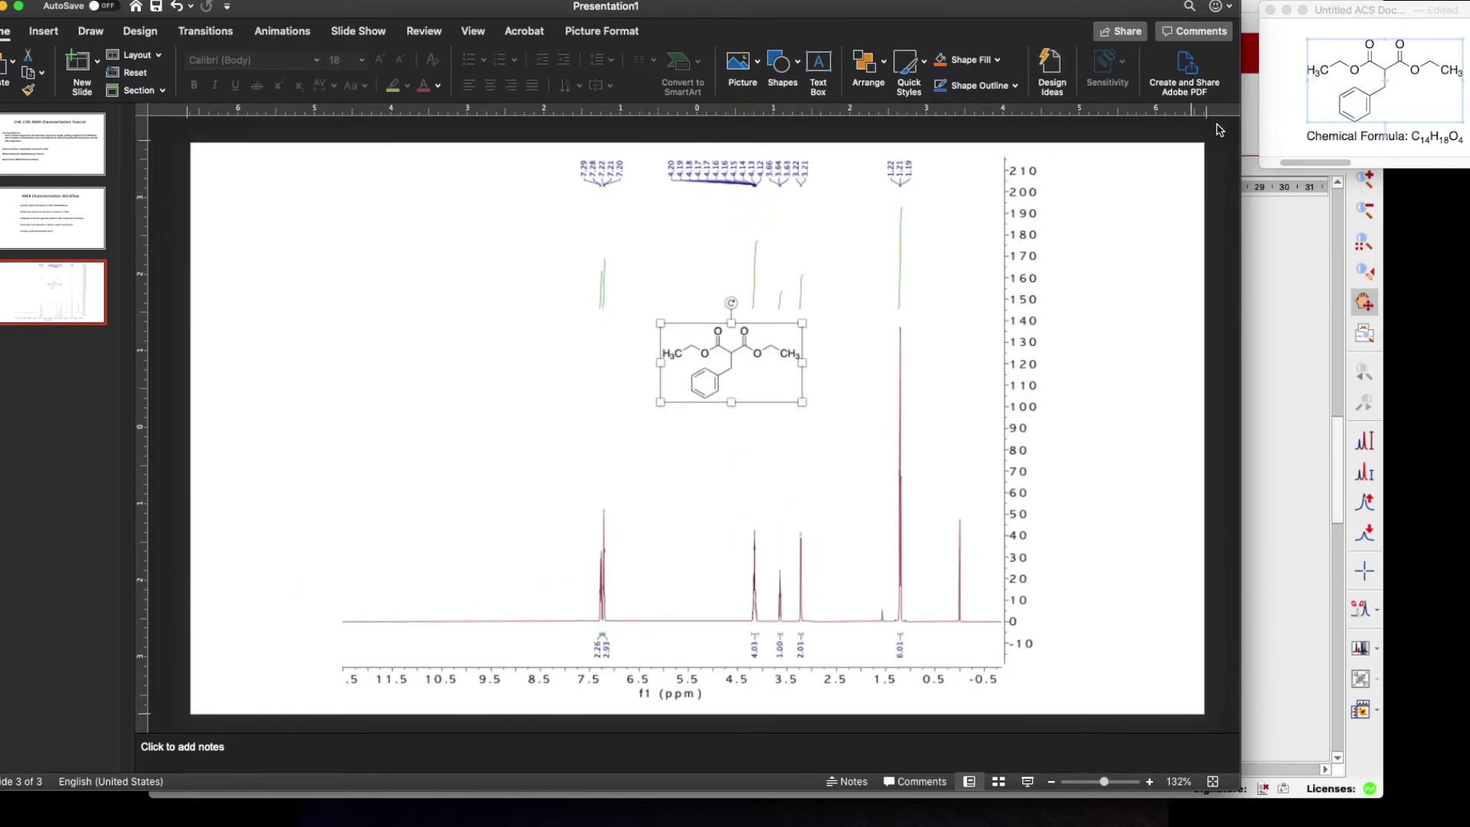
mouse_move(690, 345)
left_mouse_down()
mouse_move(305, 214)
mouse_move(330, 214)
left_mouse_up()
left_click(387, 284)
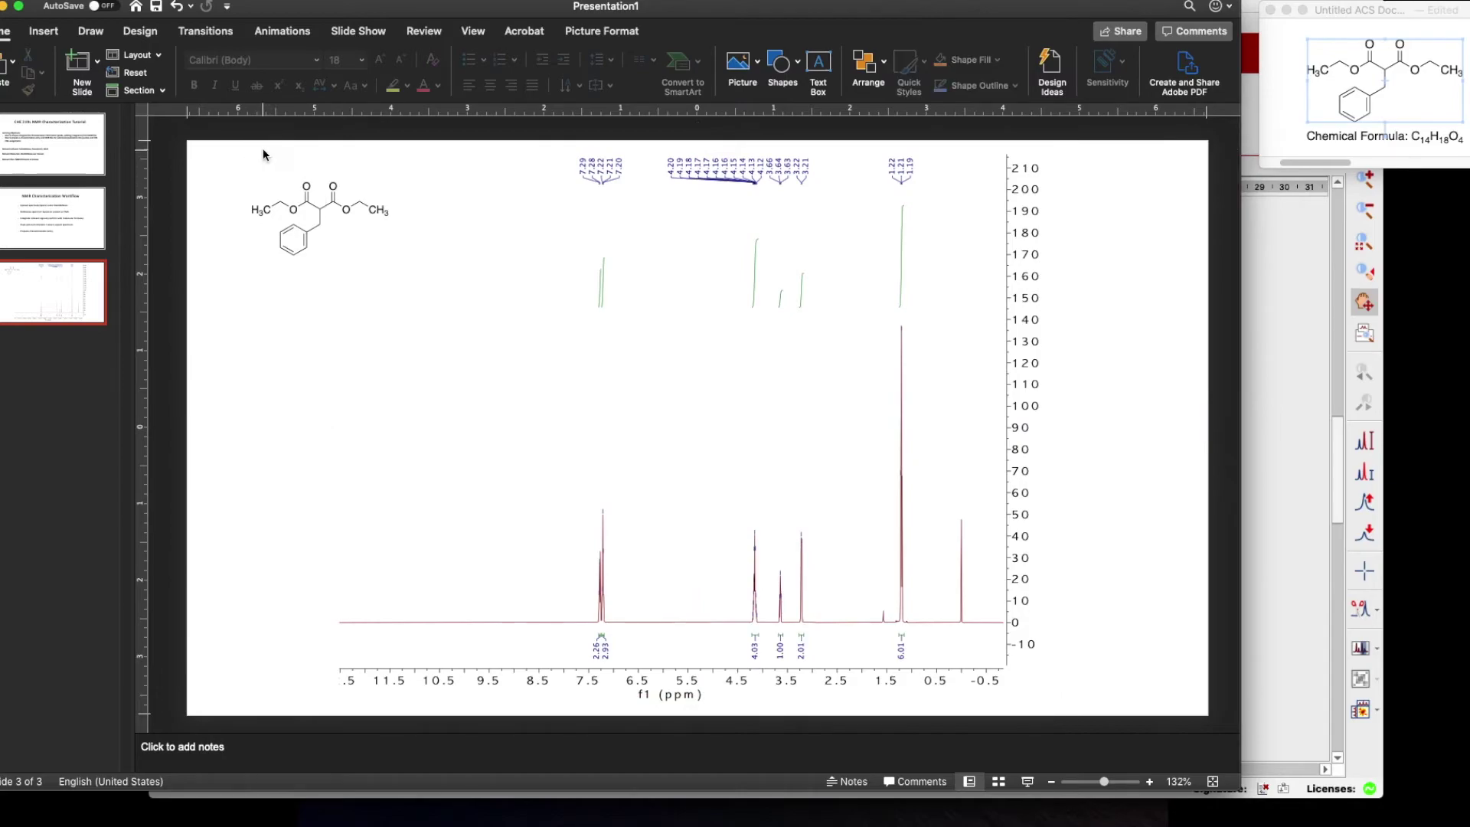
left_click(1137, 333)
left_click(1292, 333)
left_click_drag(397, 15, 336, 7)
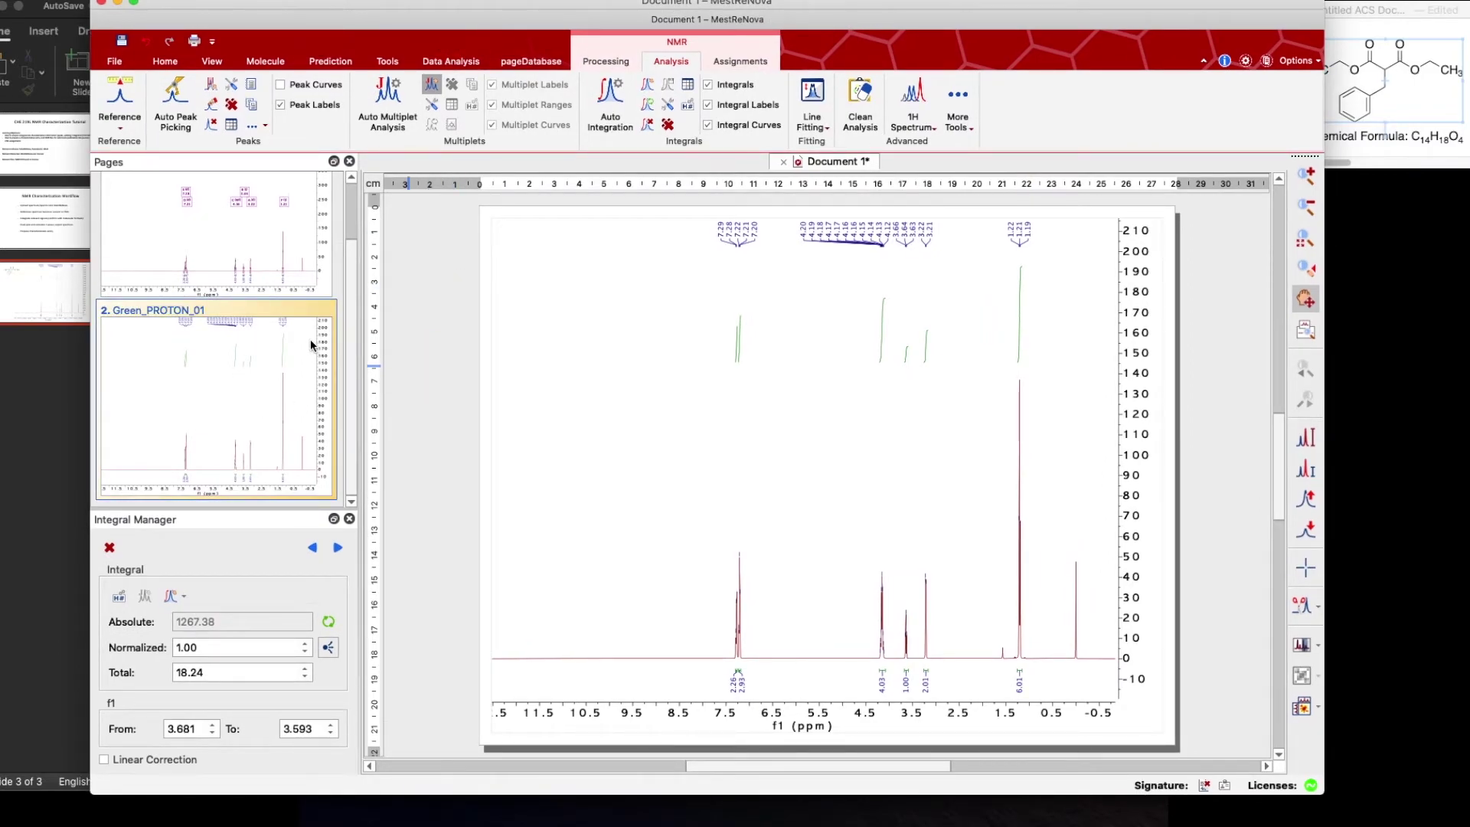
- Show MestReNova's Parameters table, enlarged to list the 599.47 MHz spectrometer frequency
left_click(116, 2)
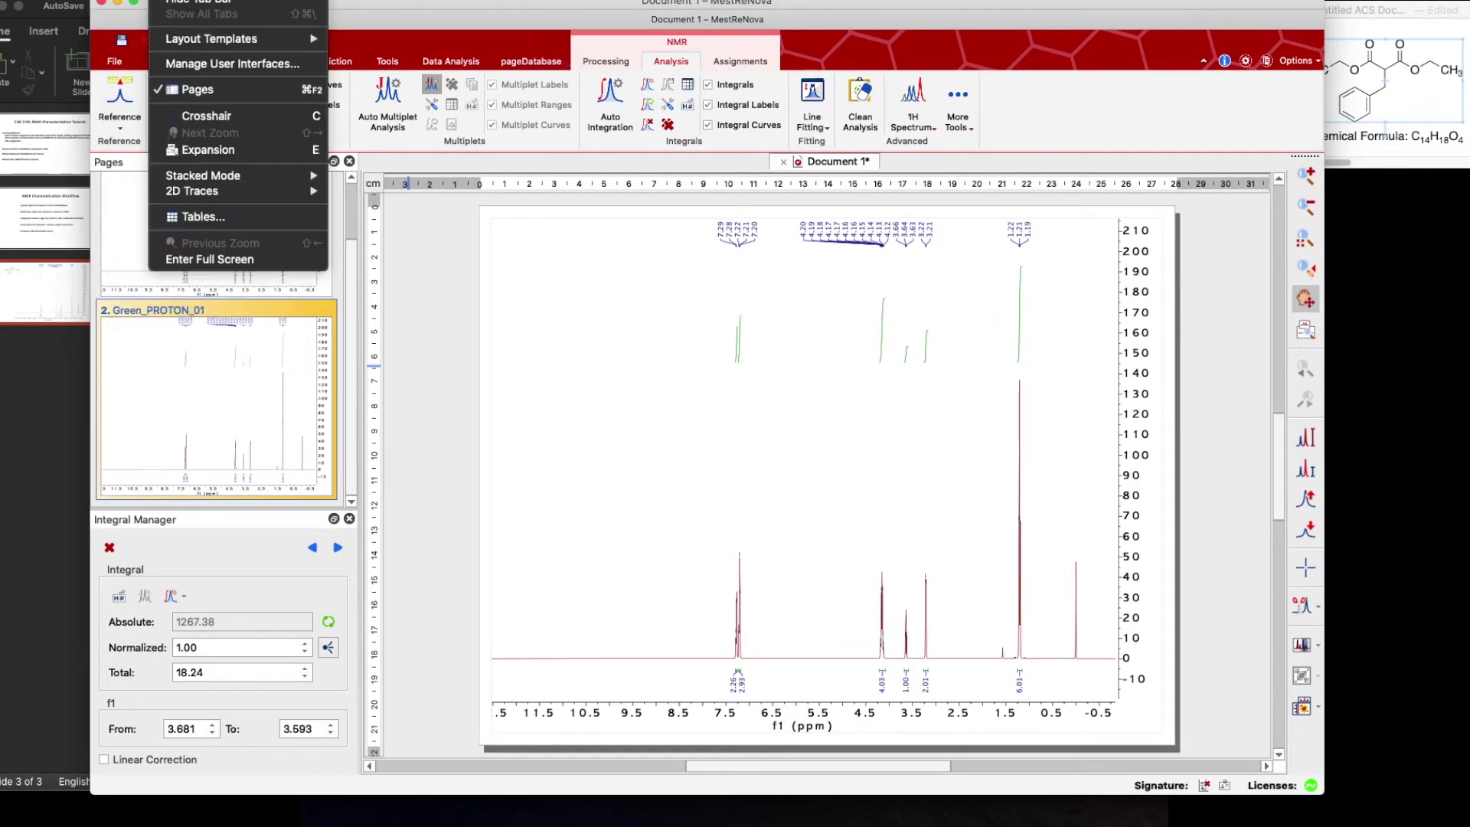
left_click(239, 214)
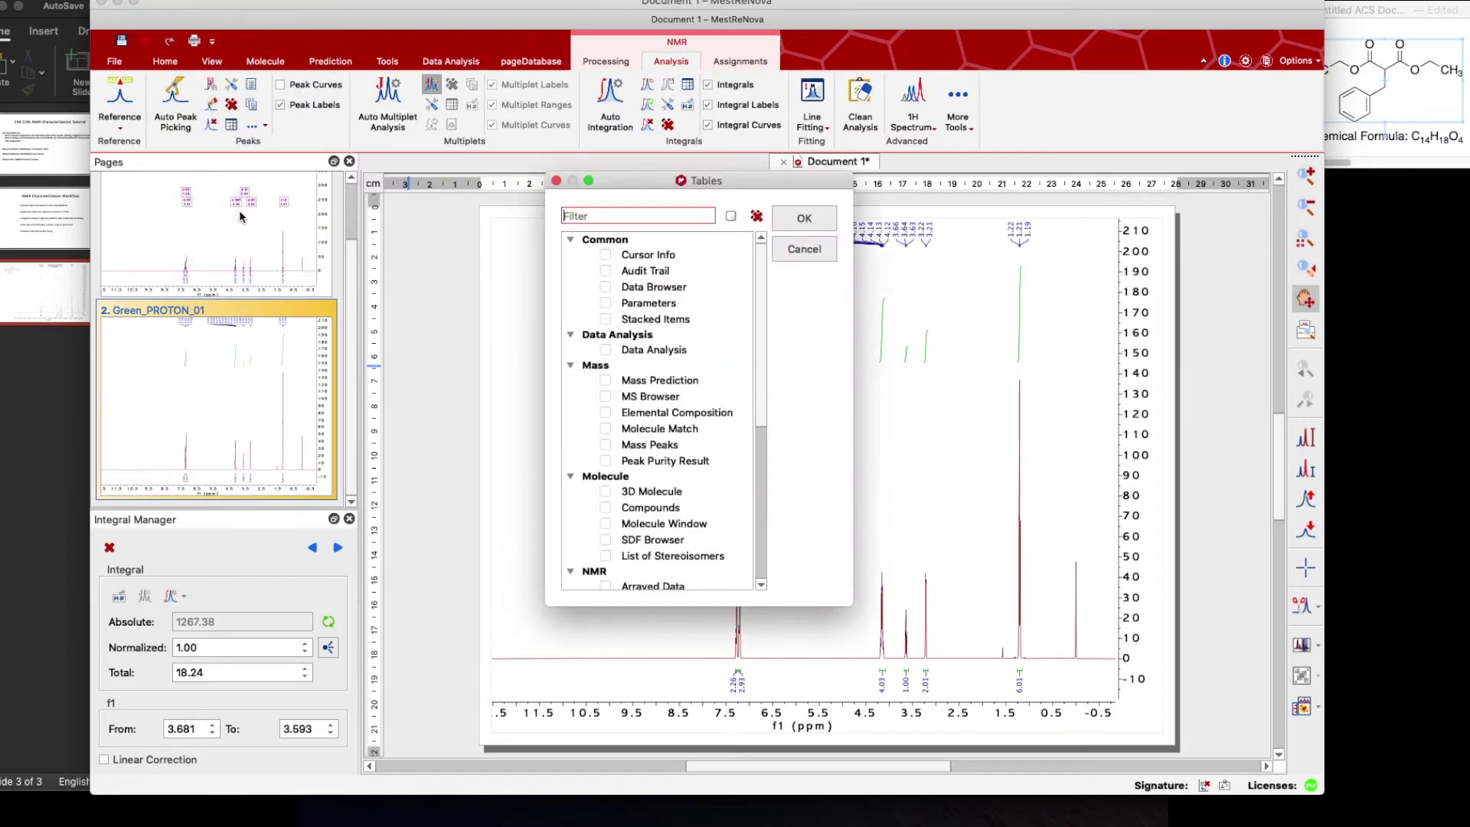
left_click(605, 303)
left_click(804, 218)
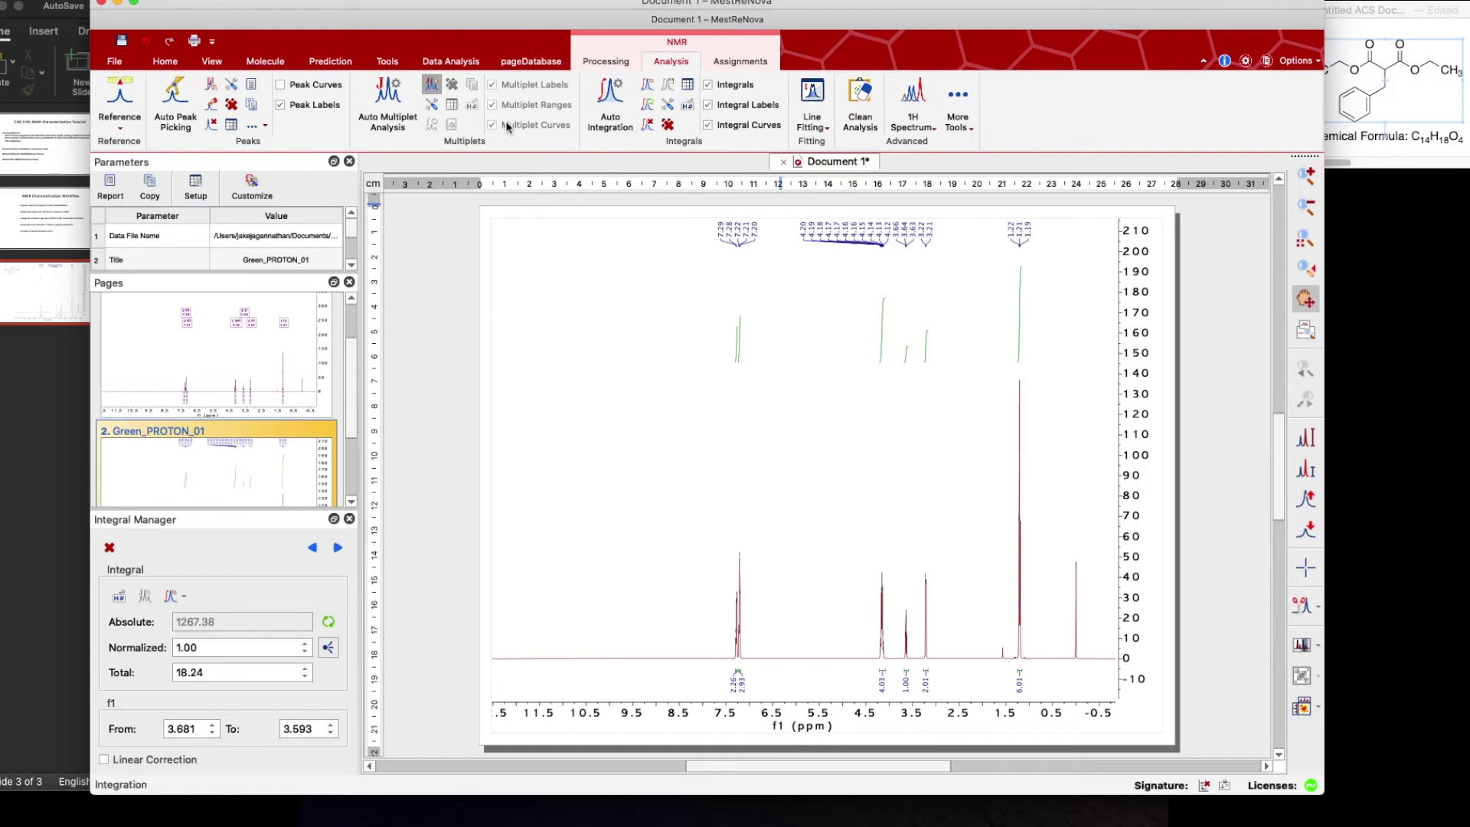
left_click_drag(266, 271, 271, 446)
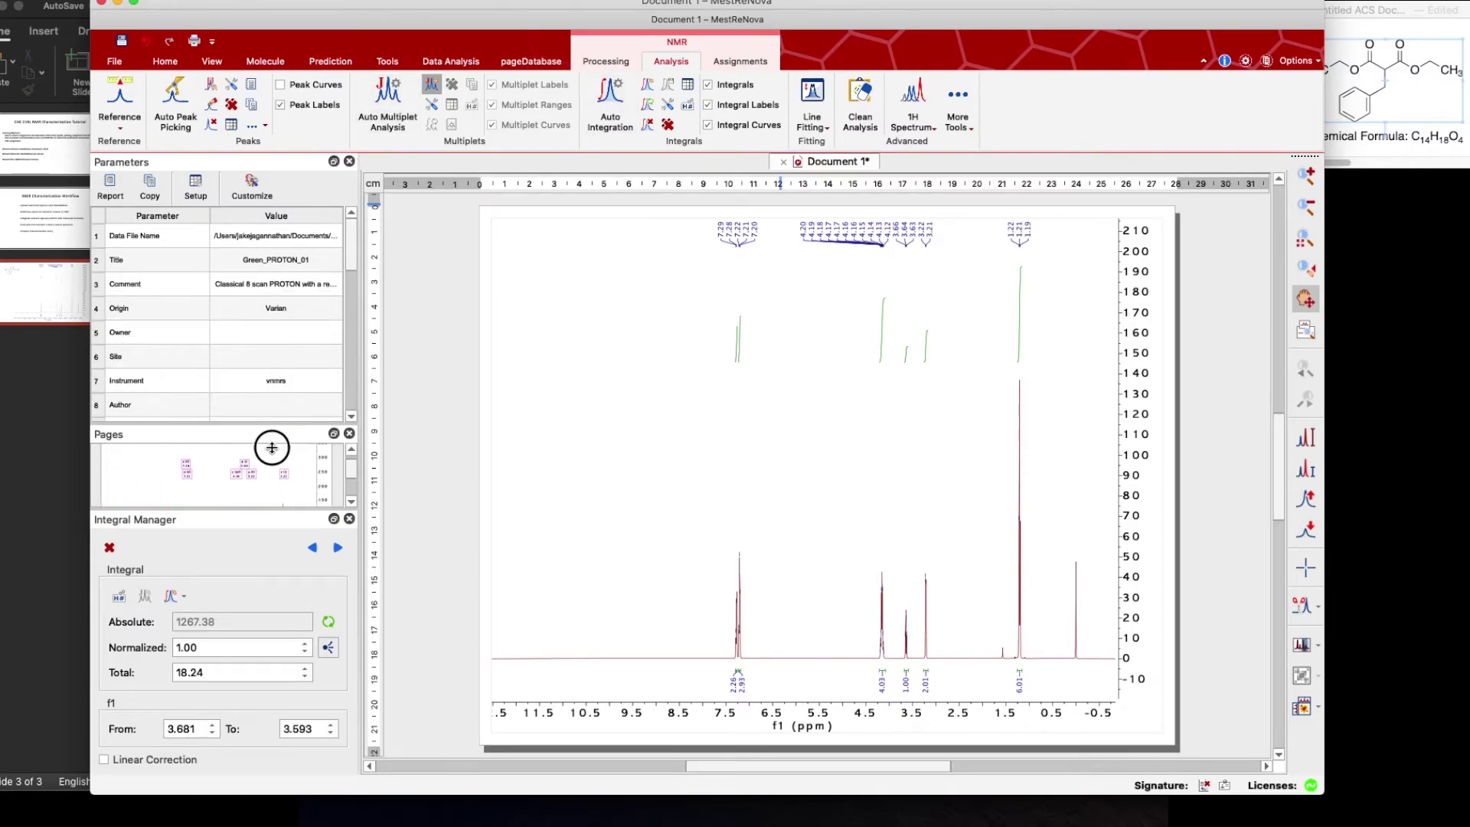
scroll(232, 334, "down", 3)
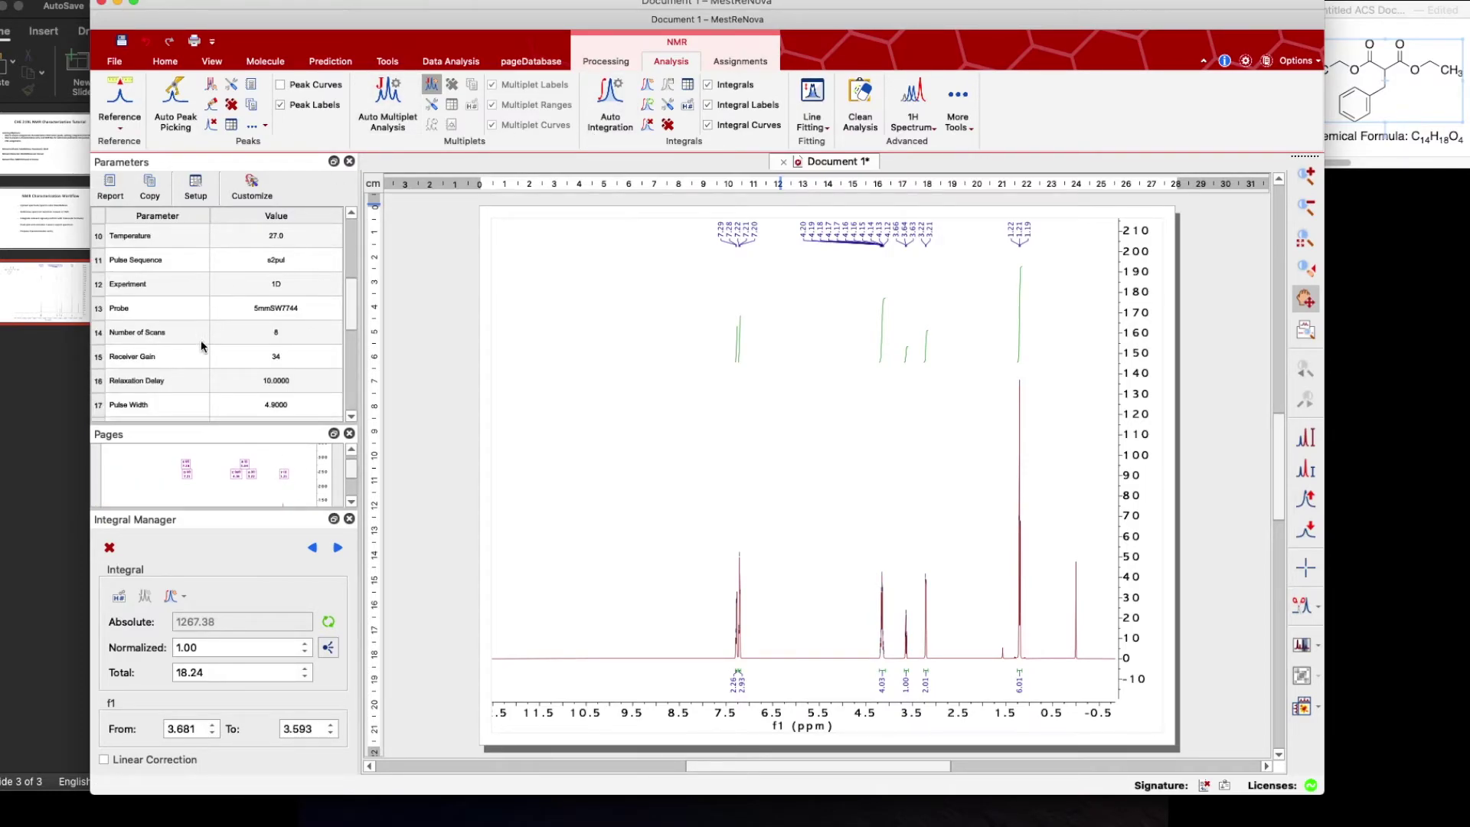
scroll(225, 321, "down", 1)
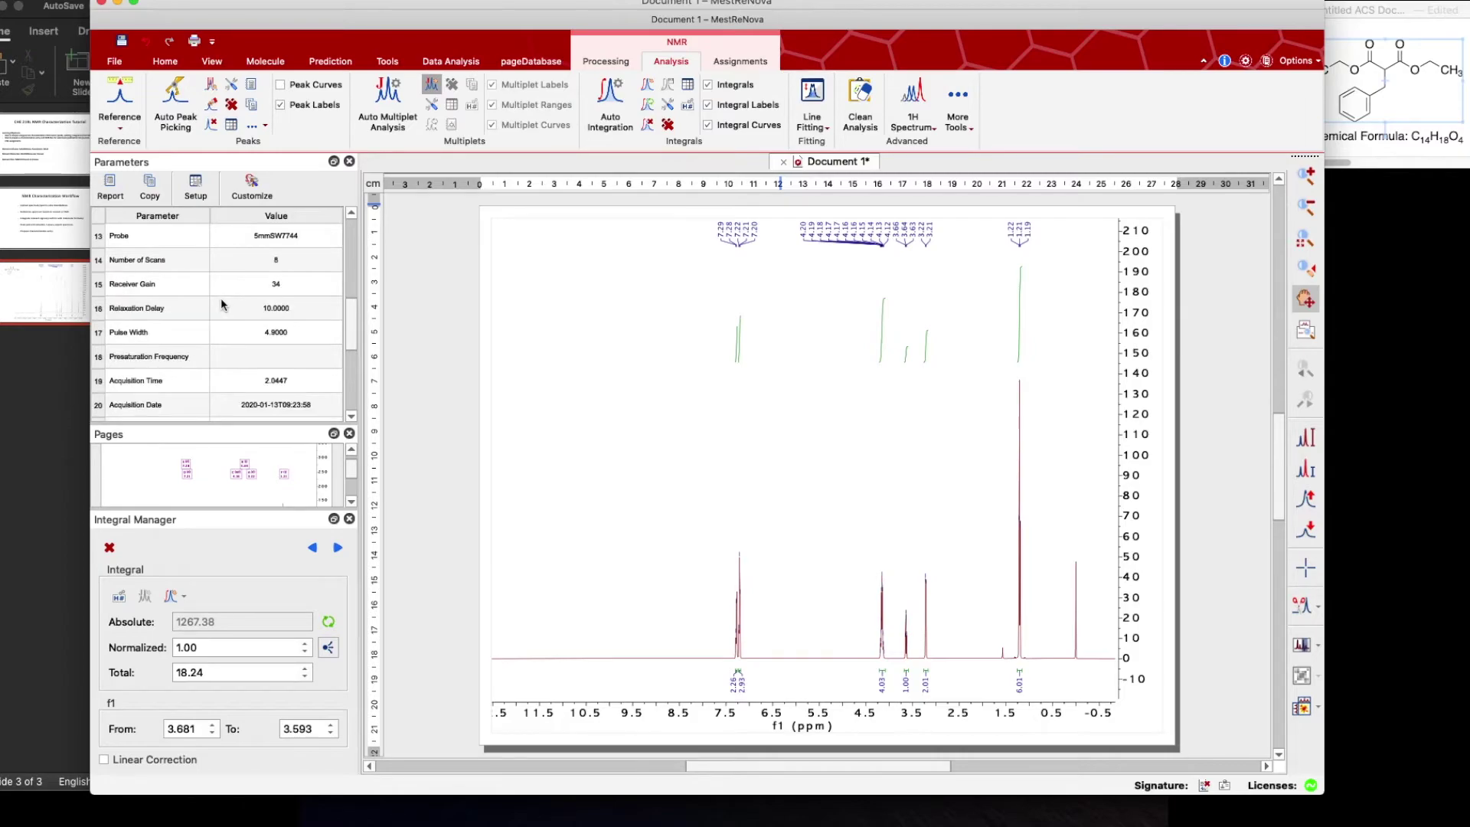
scroll(221, 299, "down", 2)
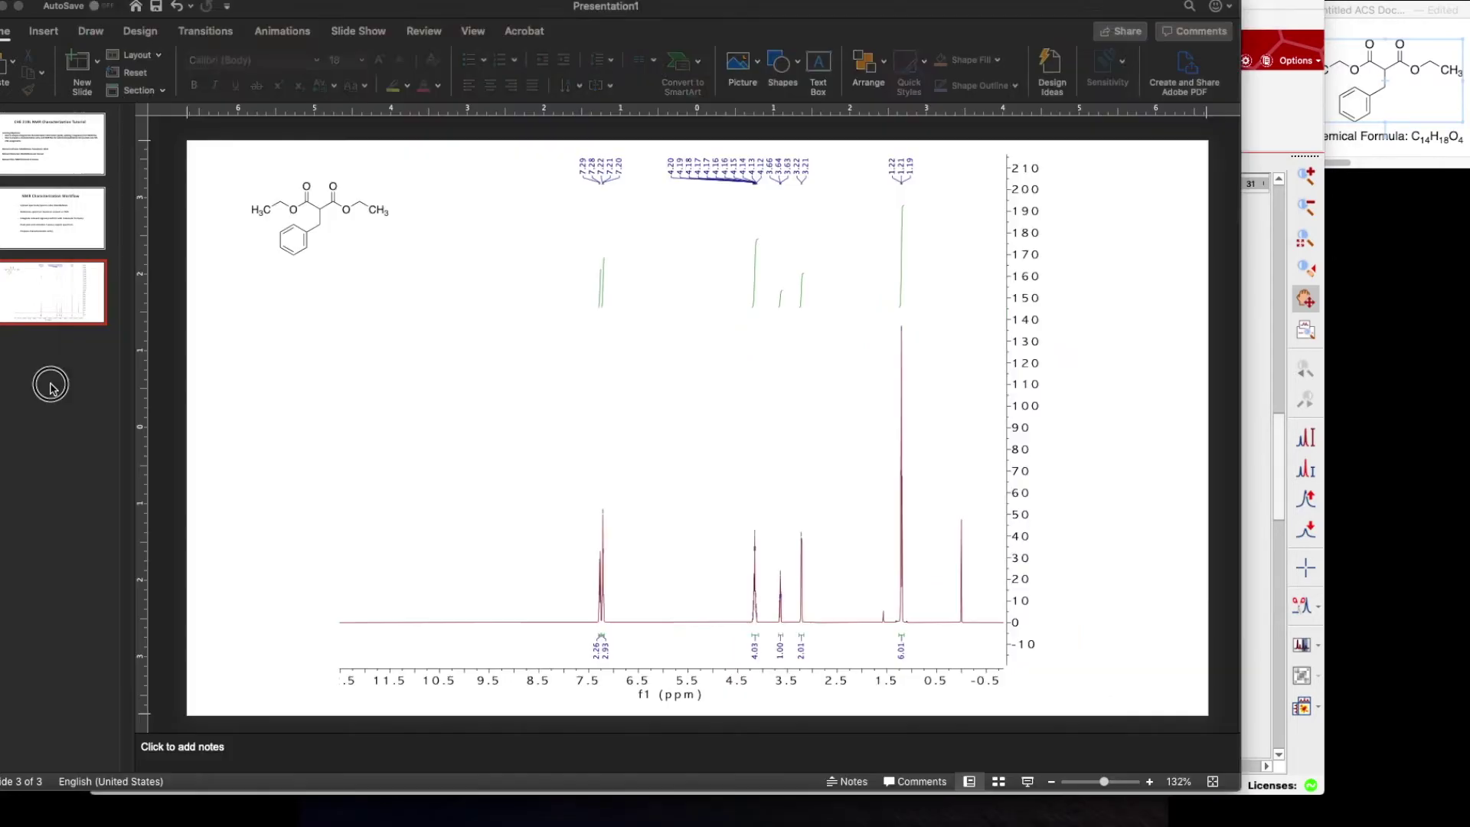
left_click(52, 386)
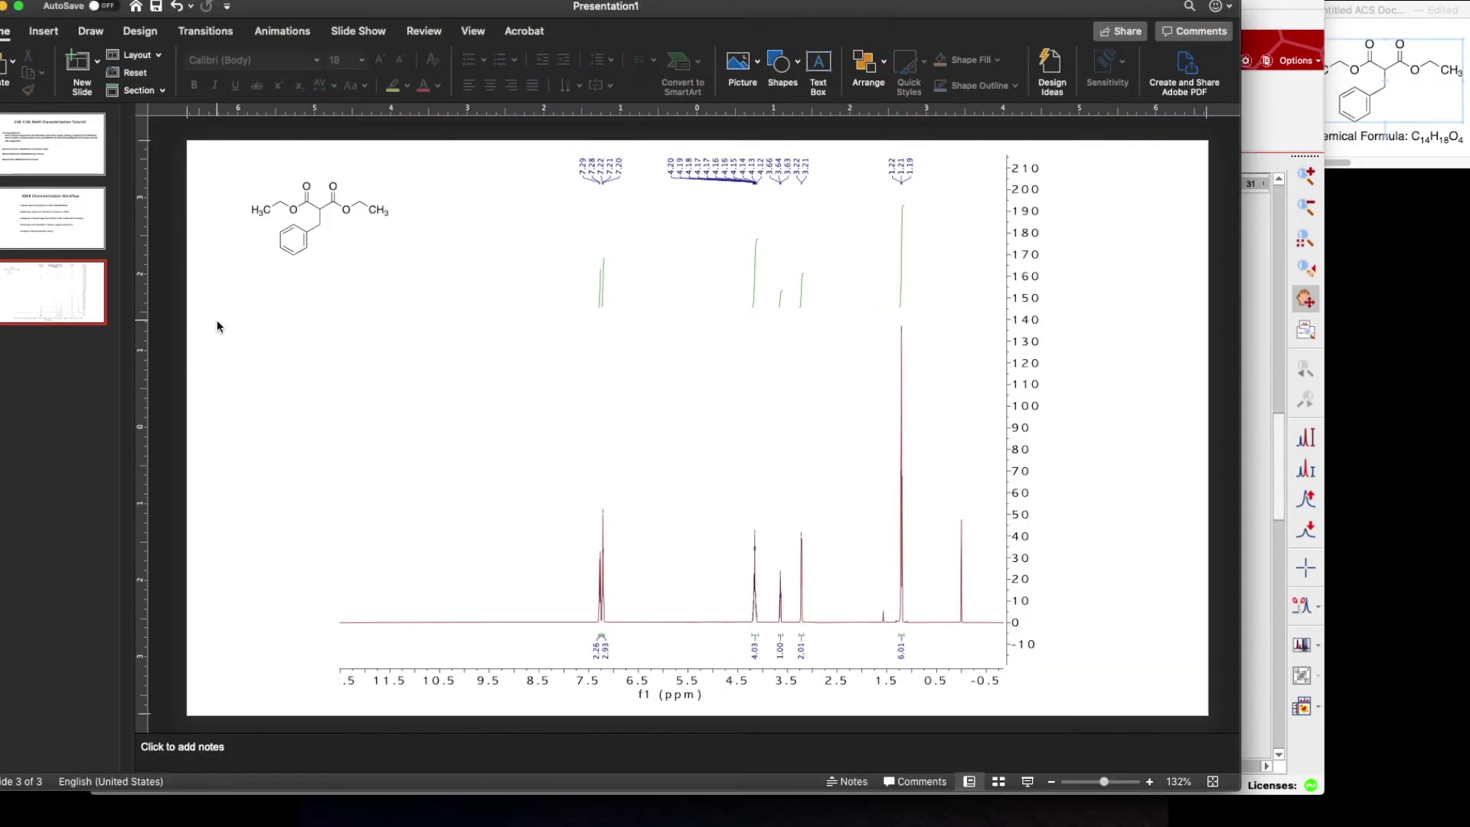
- Add the caption '1H NMR, 600 MHz, CDCl3' below the molecule with a subscript 3
left_click(216, 295)
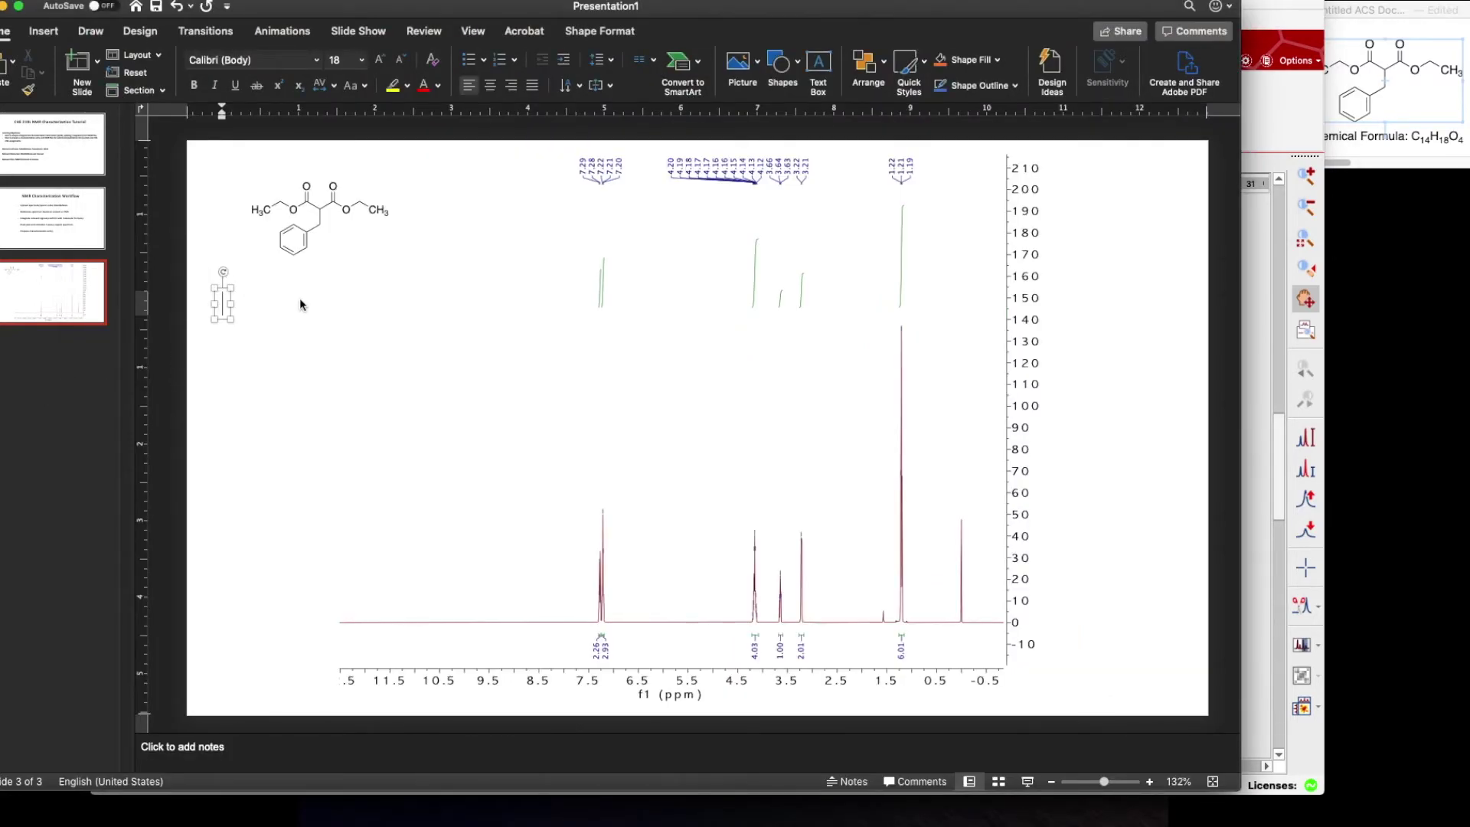
type("1H ")
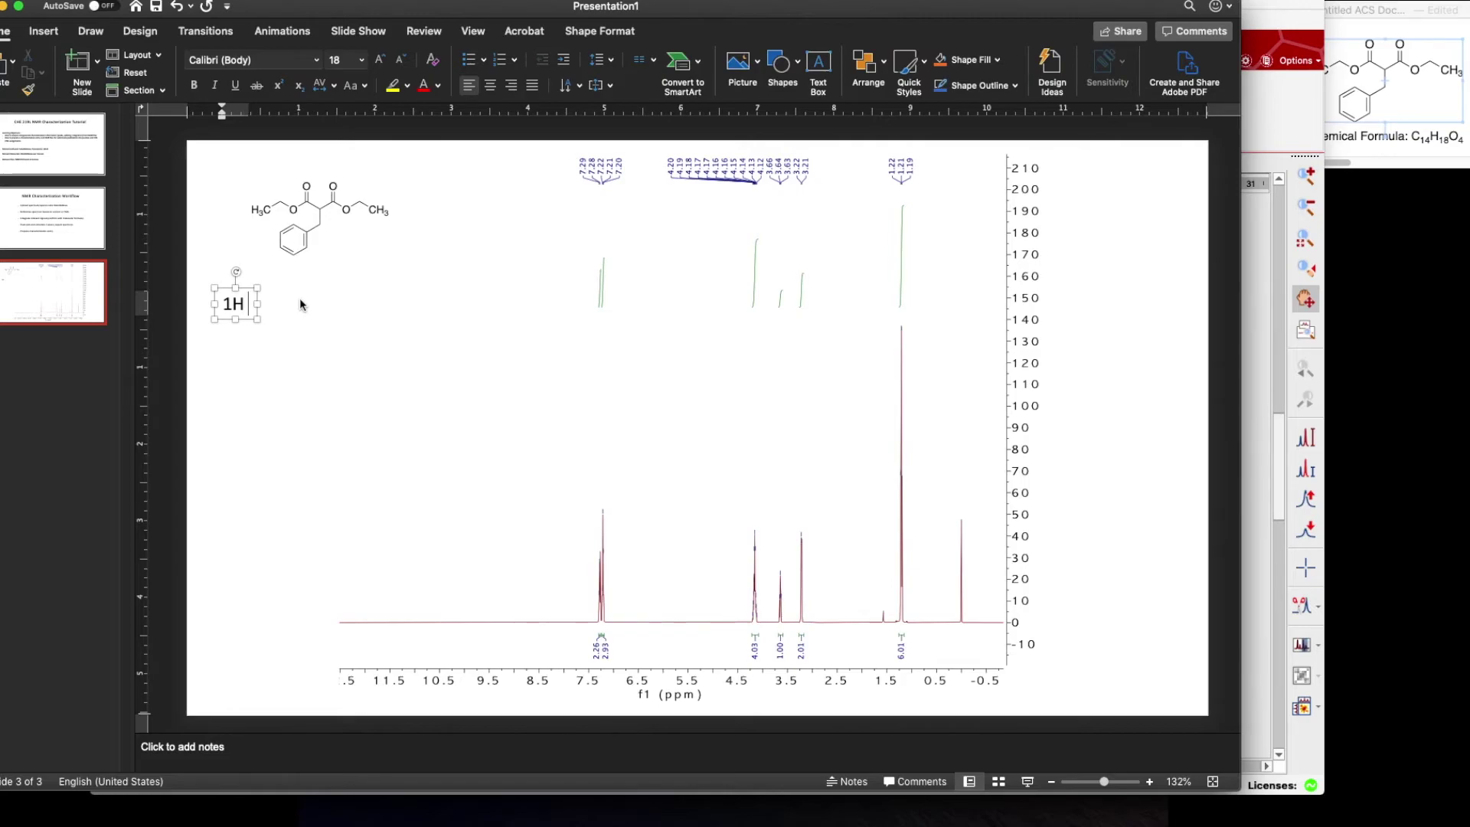
type("NMR, ")
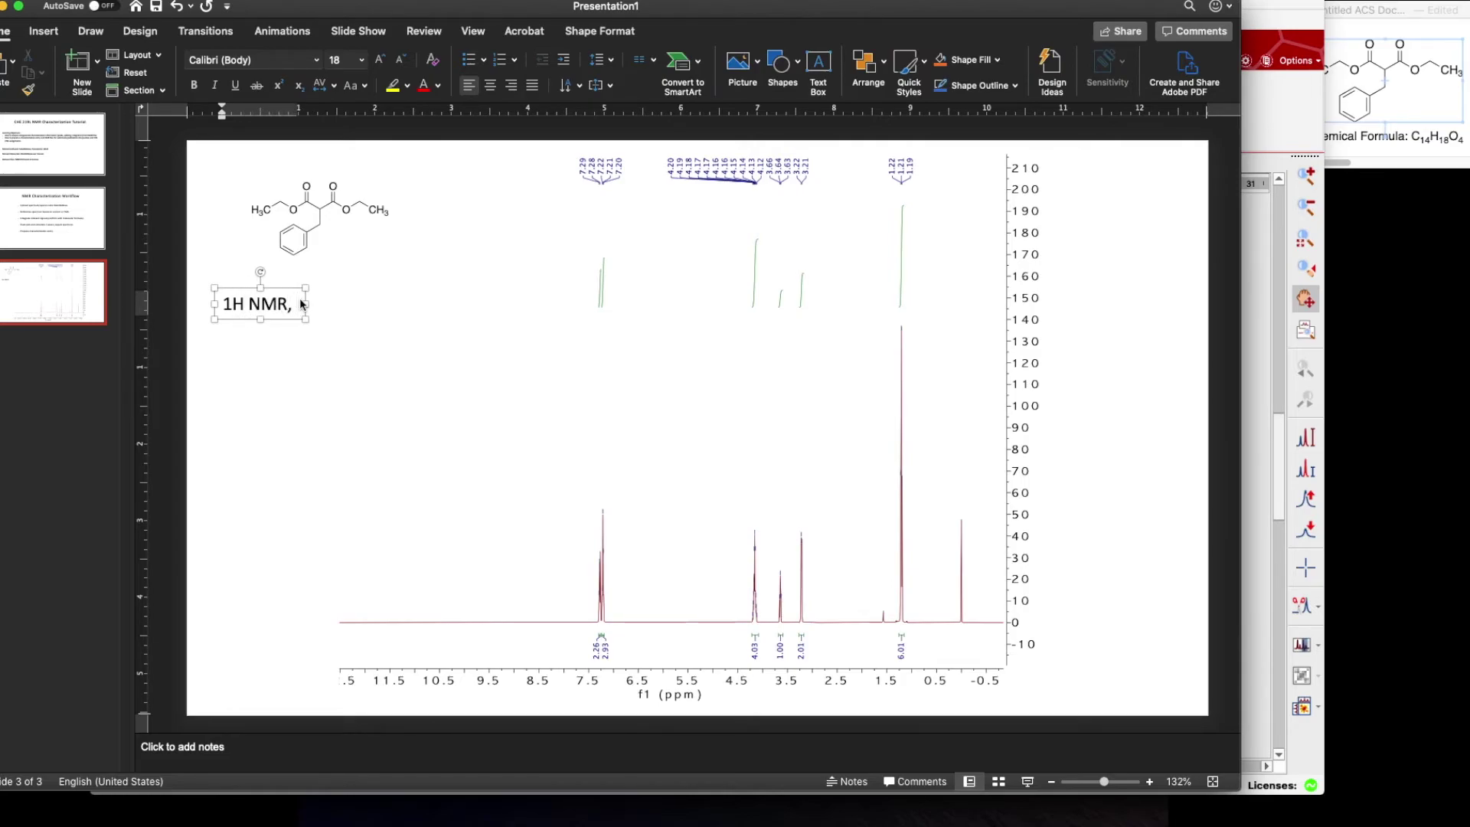
type("600 MHz")
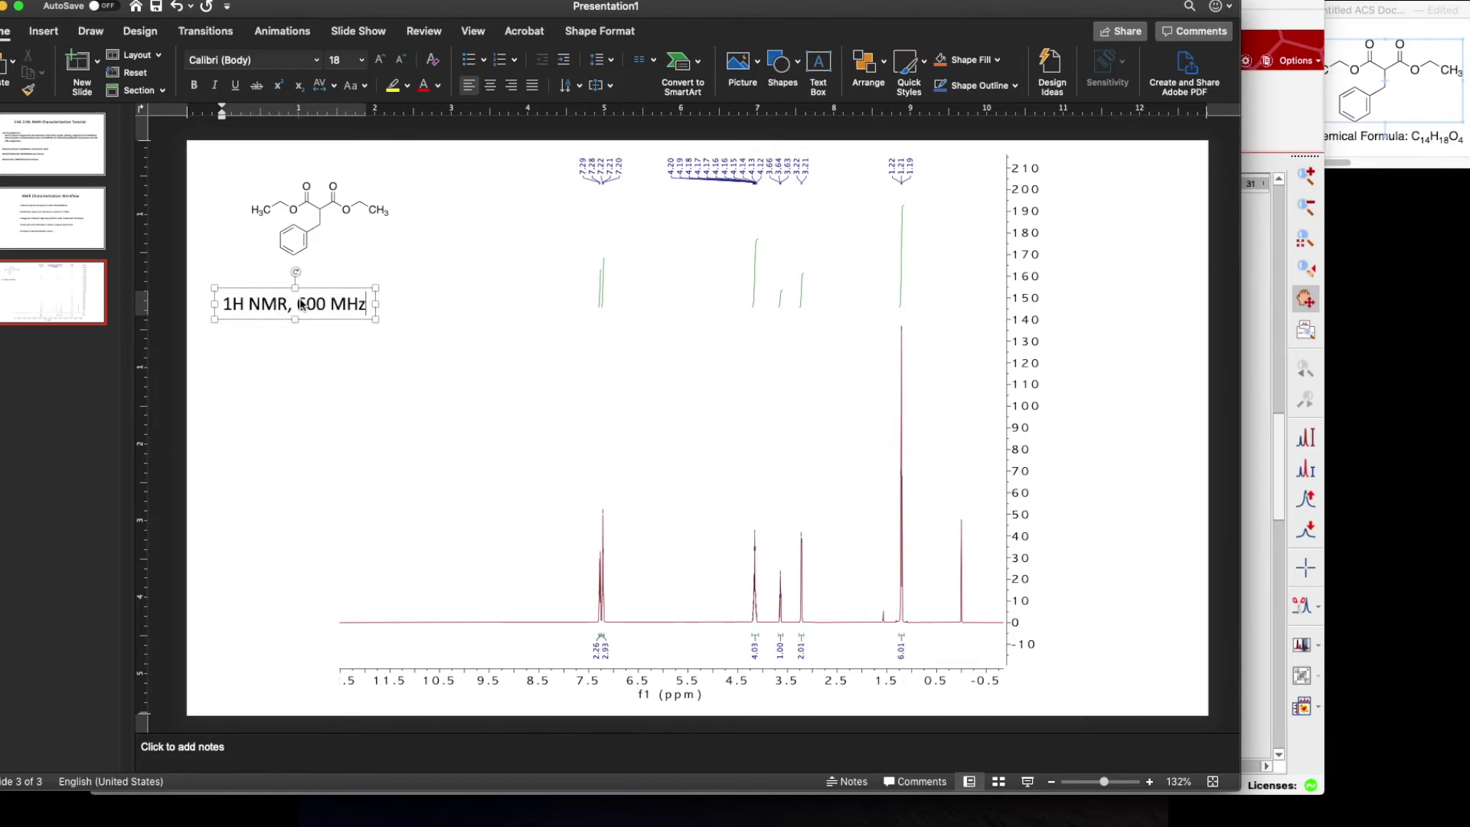
type(", CD")
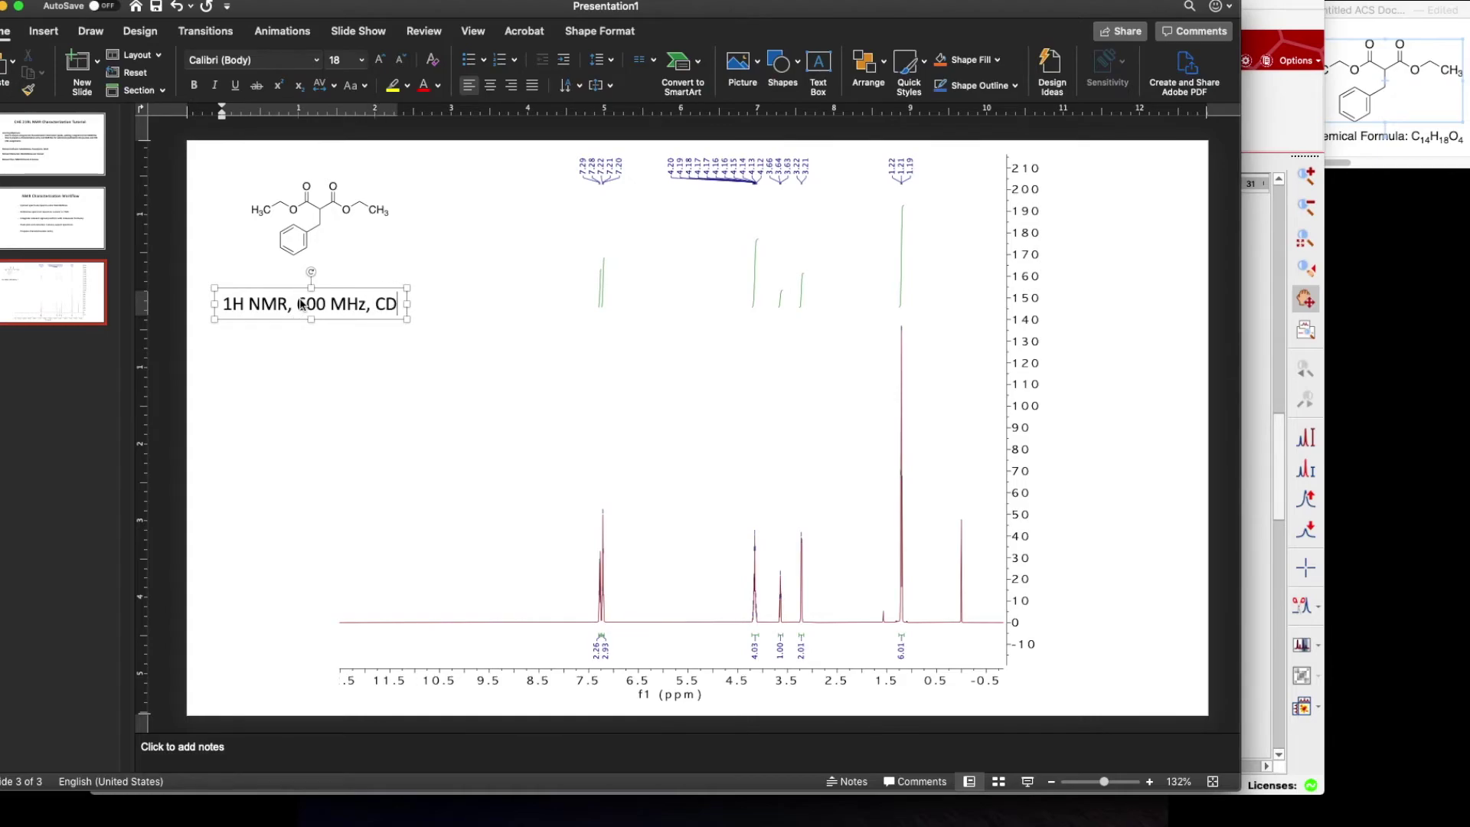
type("Cl3")
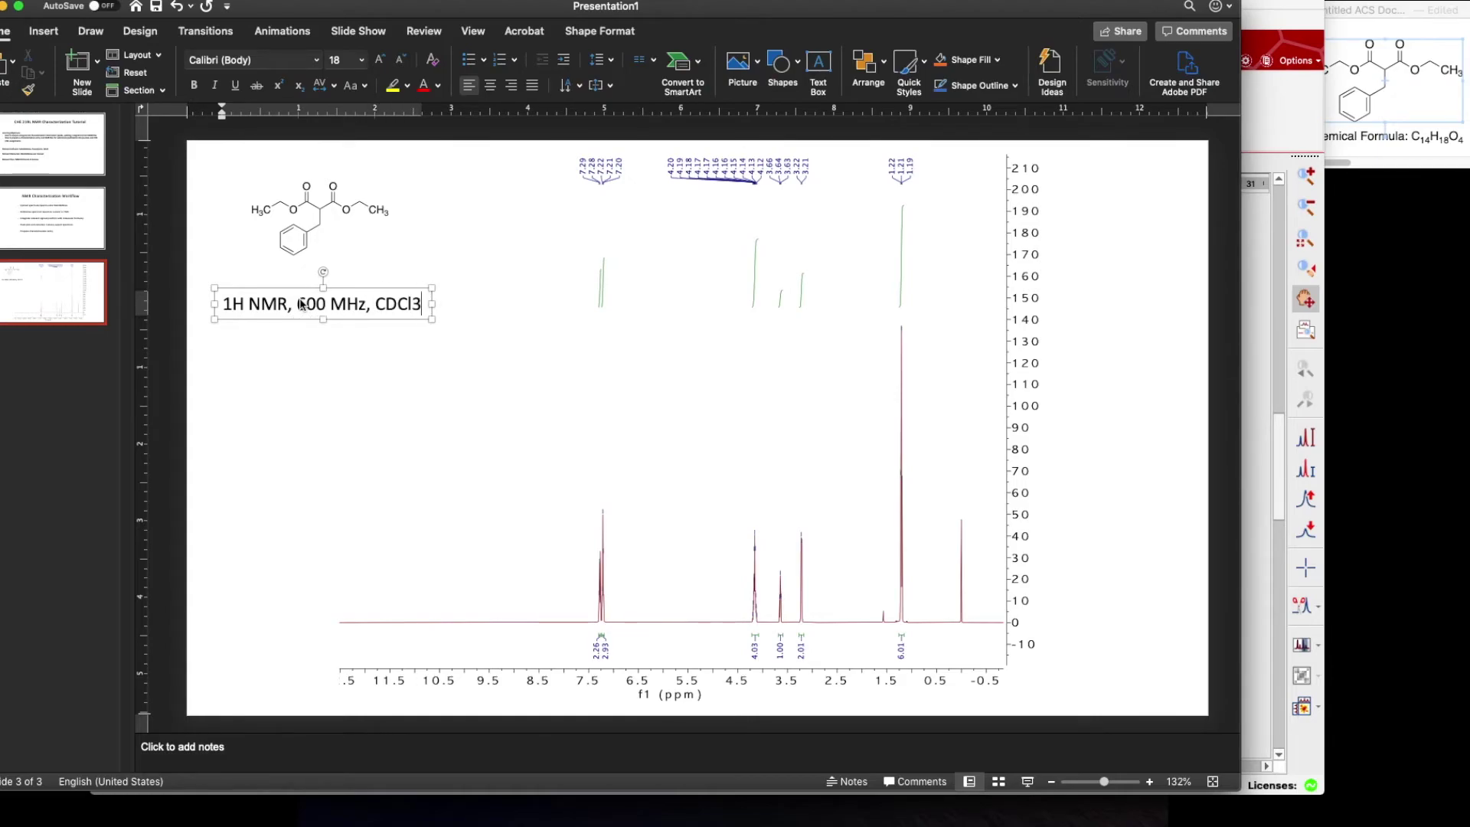
left_click_drag(424, 304, 410, 305)
left_click(299, 87)
- Superscript the 1 in 1H and move the caption just under the molecule
left_click_drag(223, 303, 234, 303)
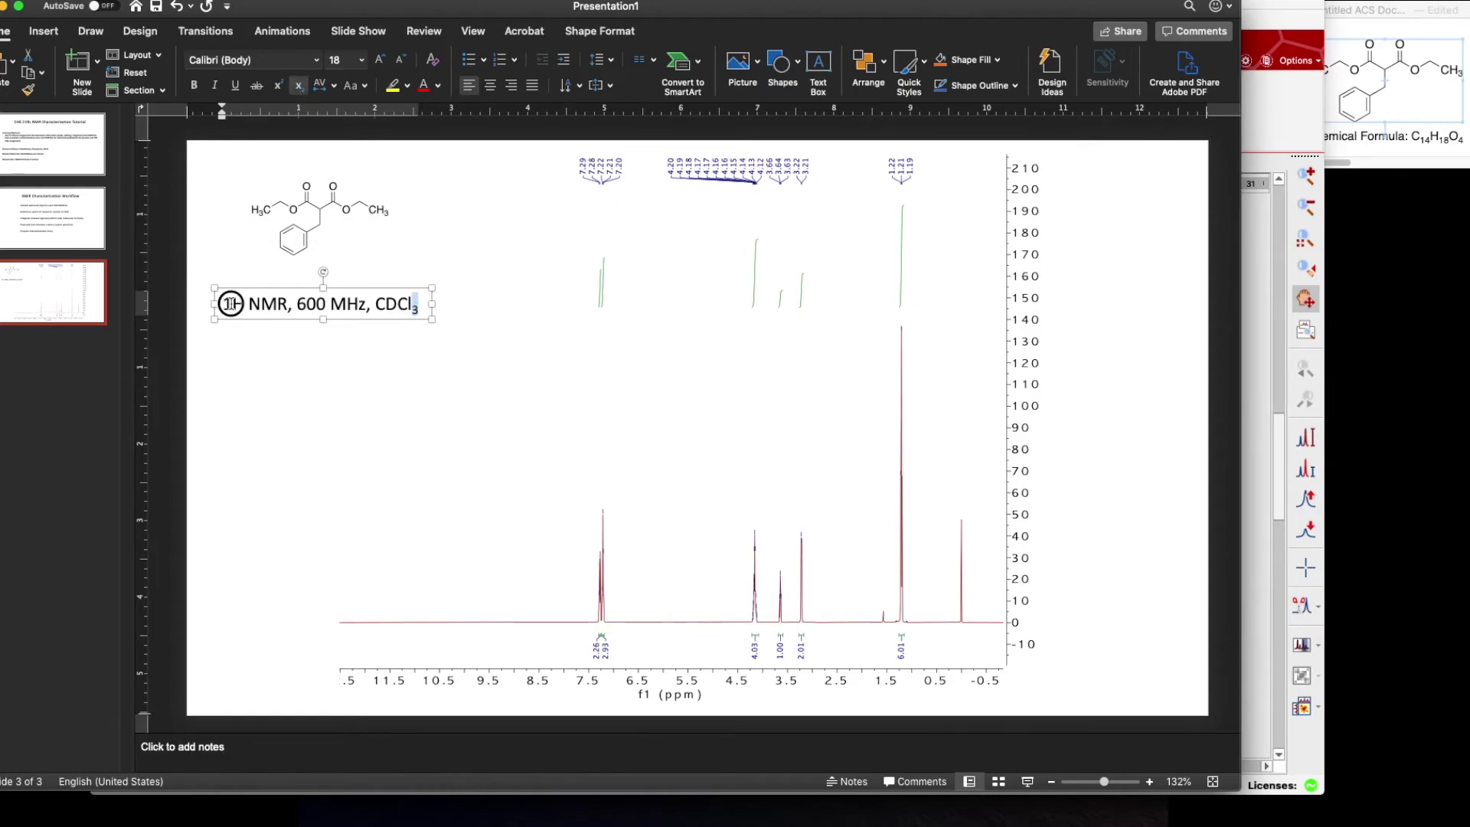
left_click(278, 87)
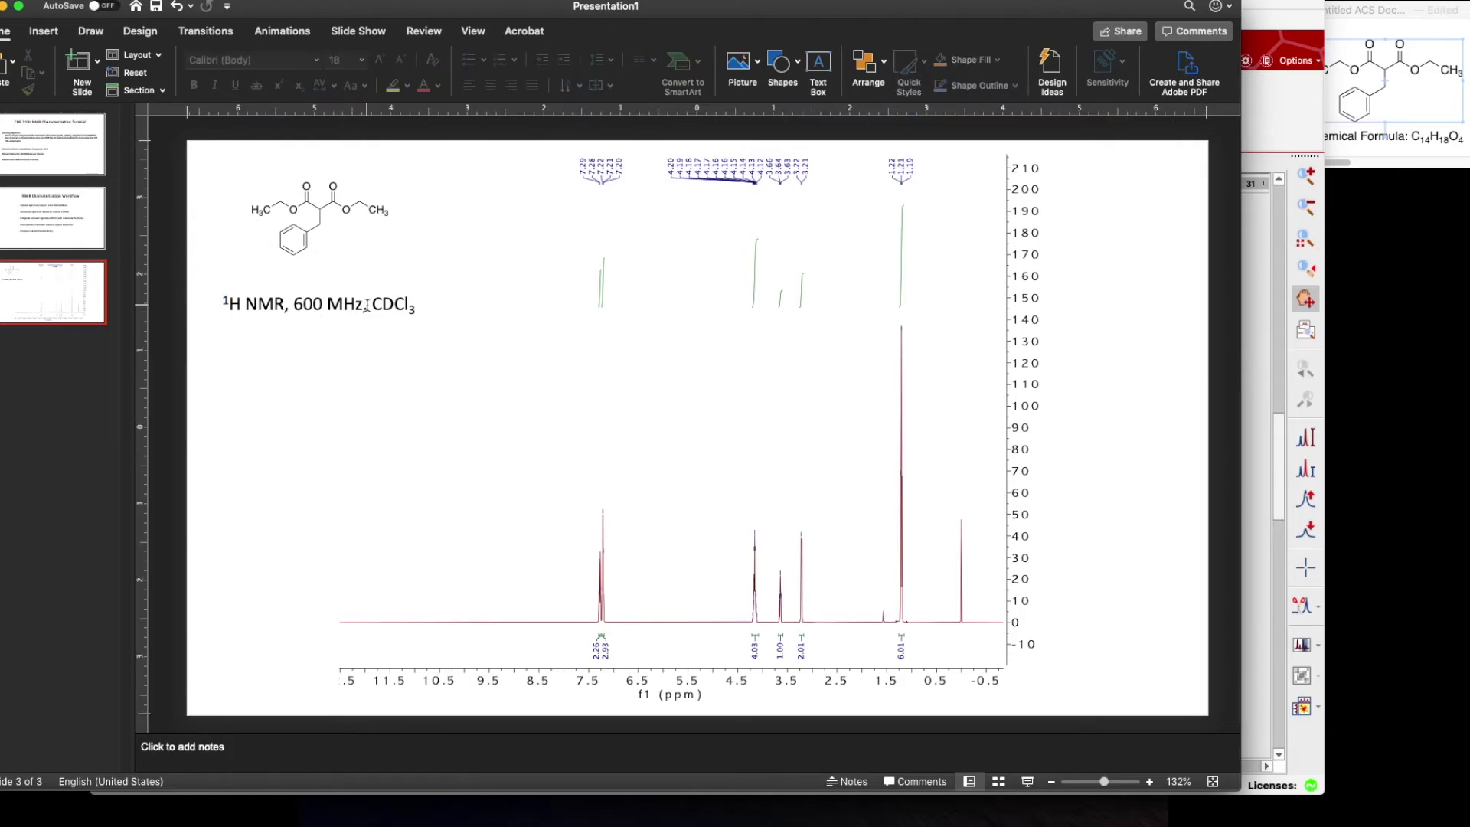
left_click_drag(377, 288, 370, 279)
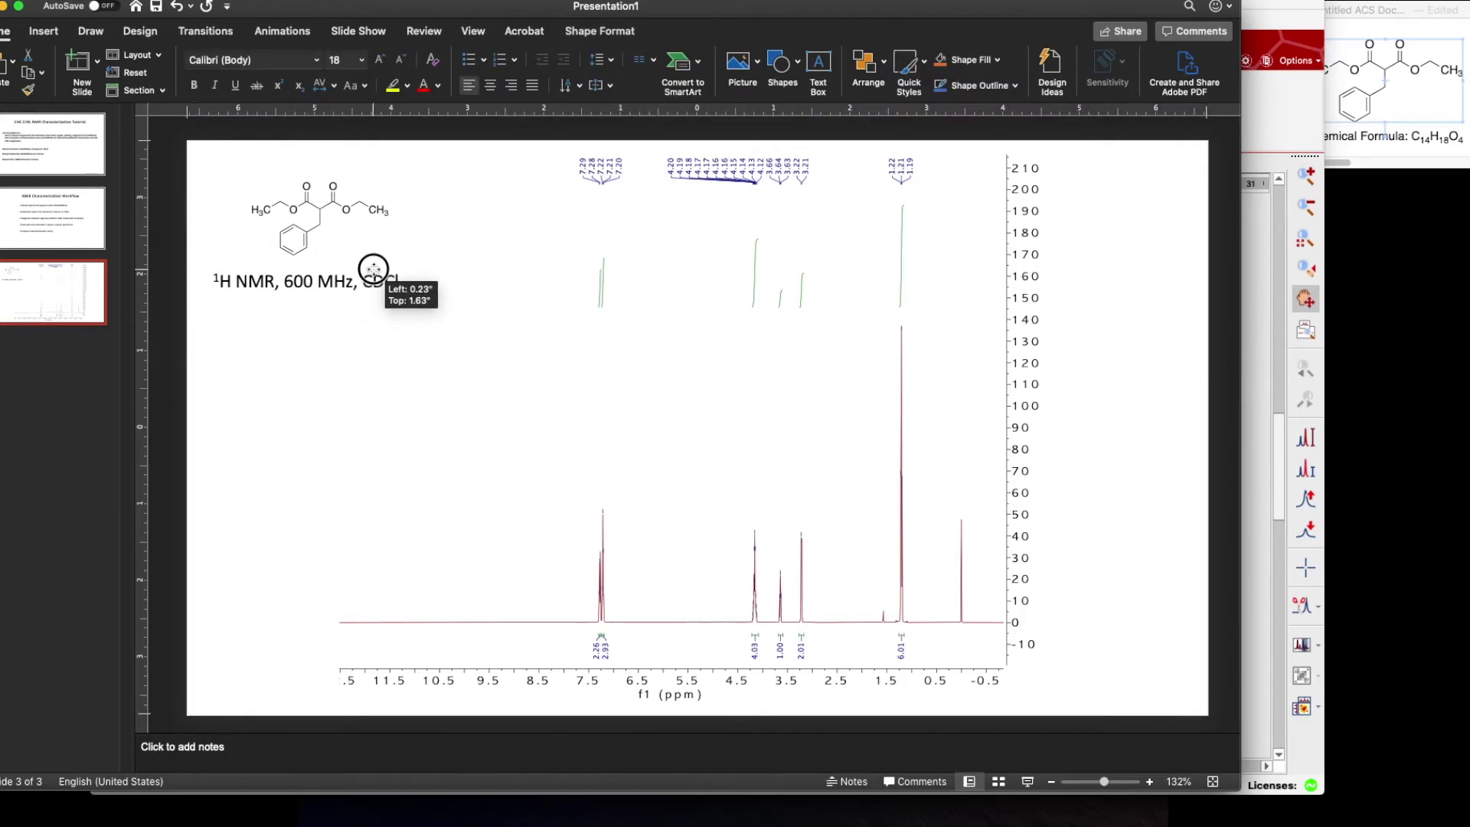
left_click(317, 322)
left_click(132, 1)
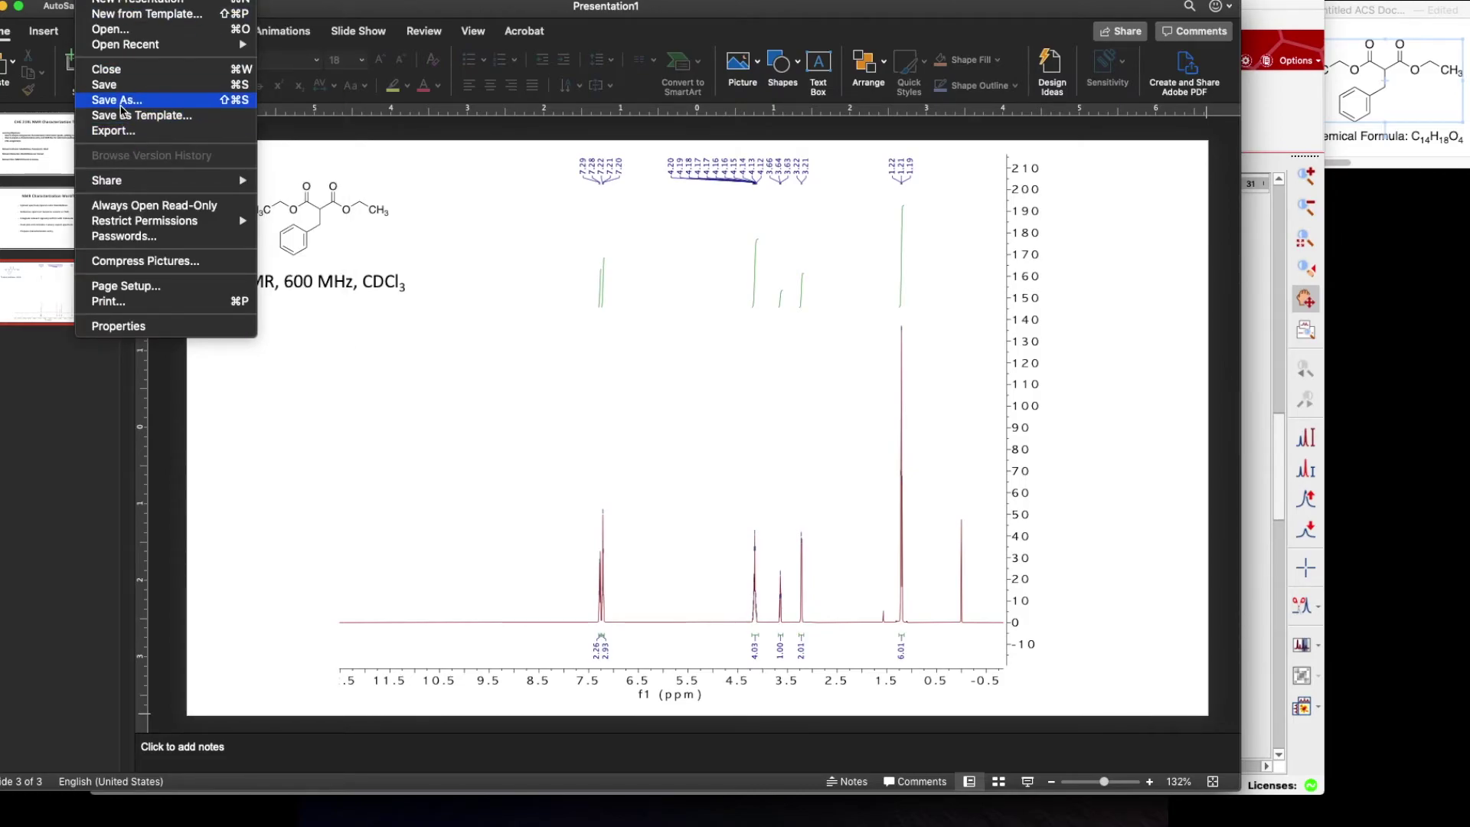
left_click(111, 130)
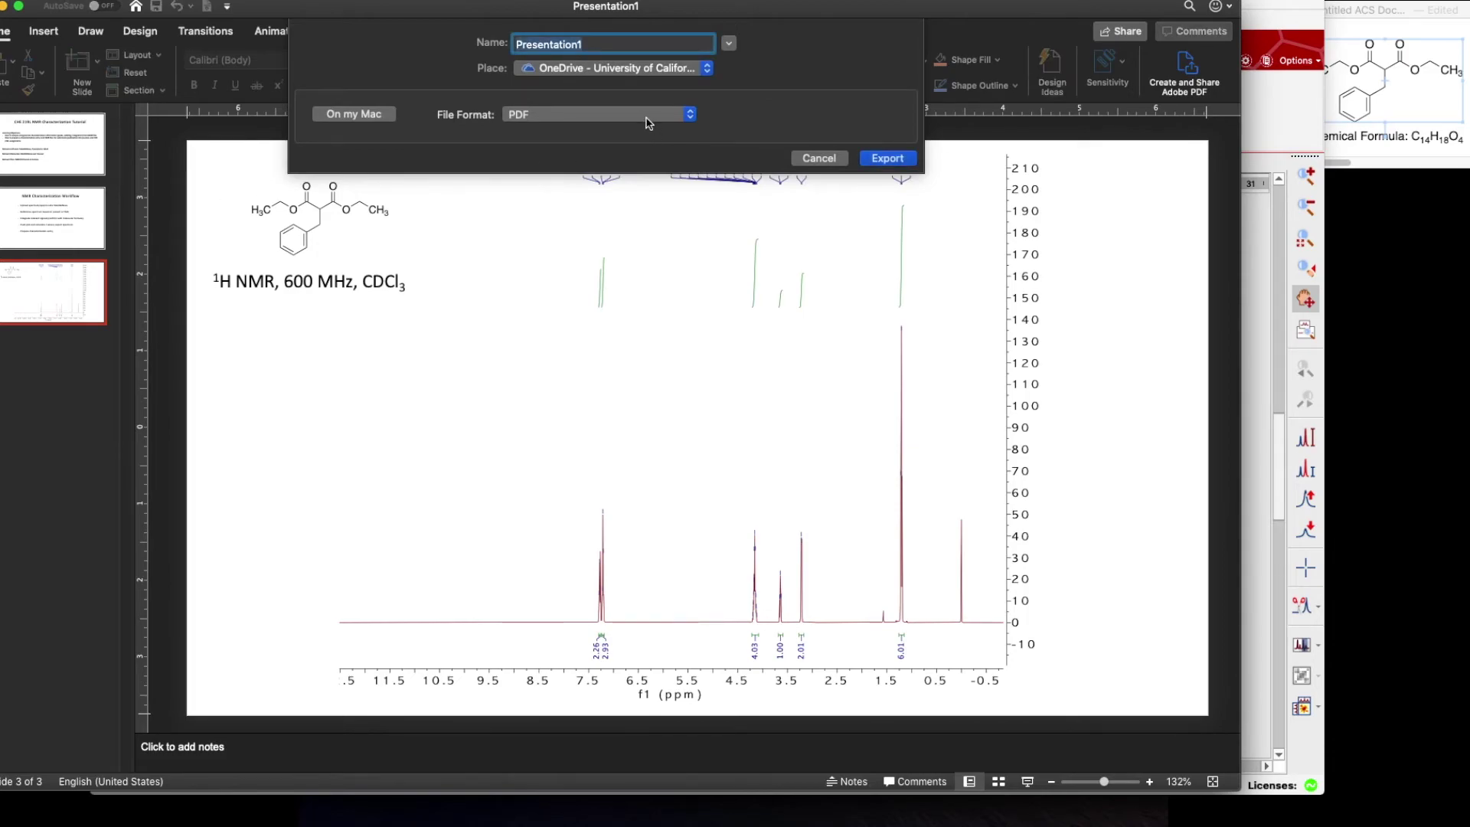
left_click(823, 158)
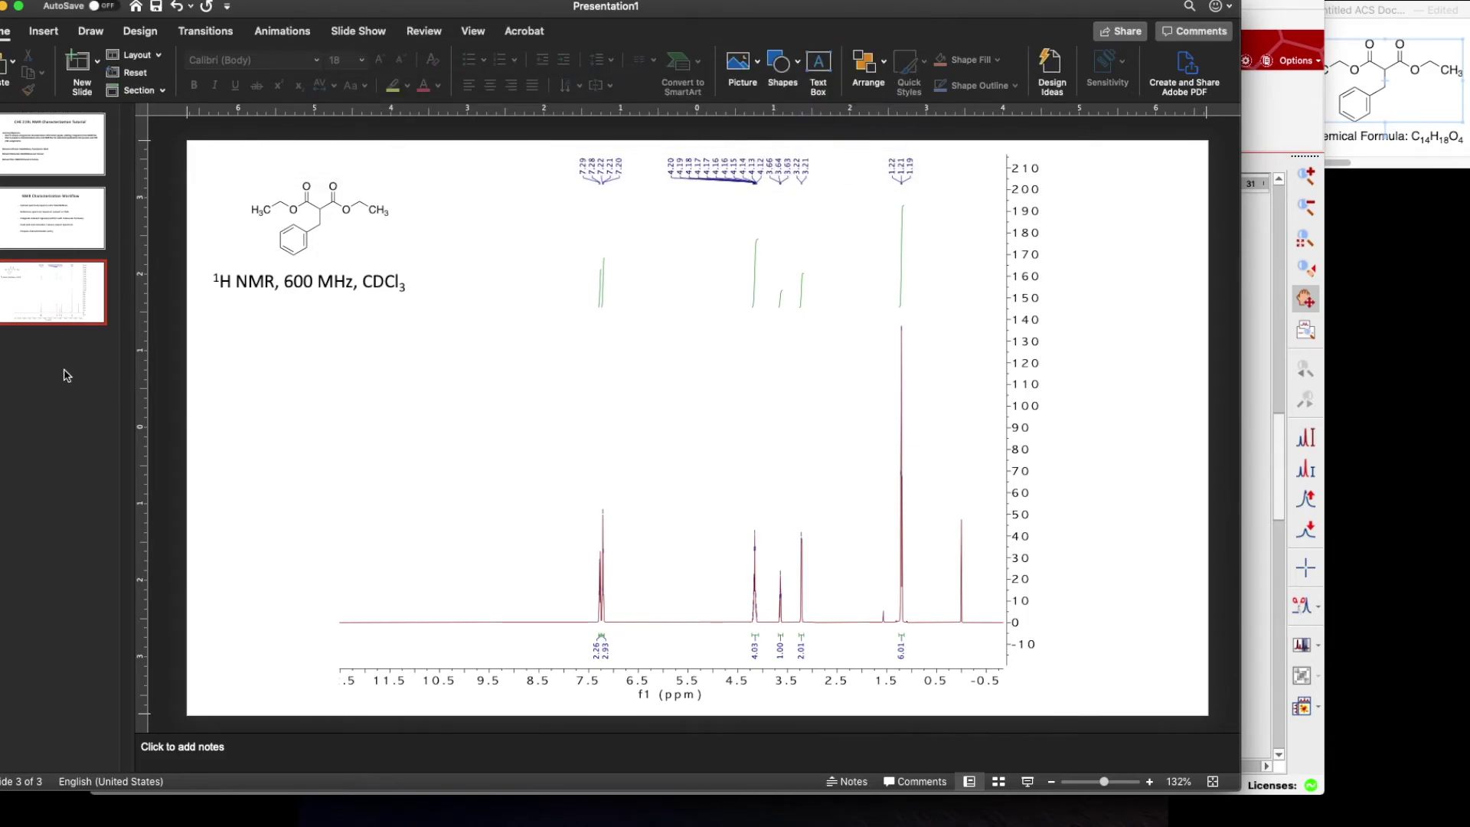
left_click(48, 292)
left_click(104, 0)
left_click(561, 79)
key("super+w")
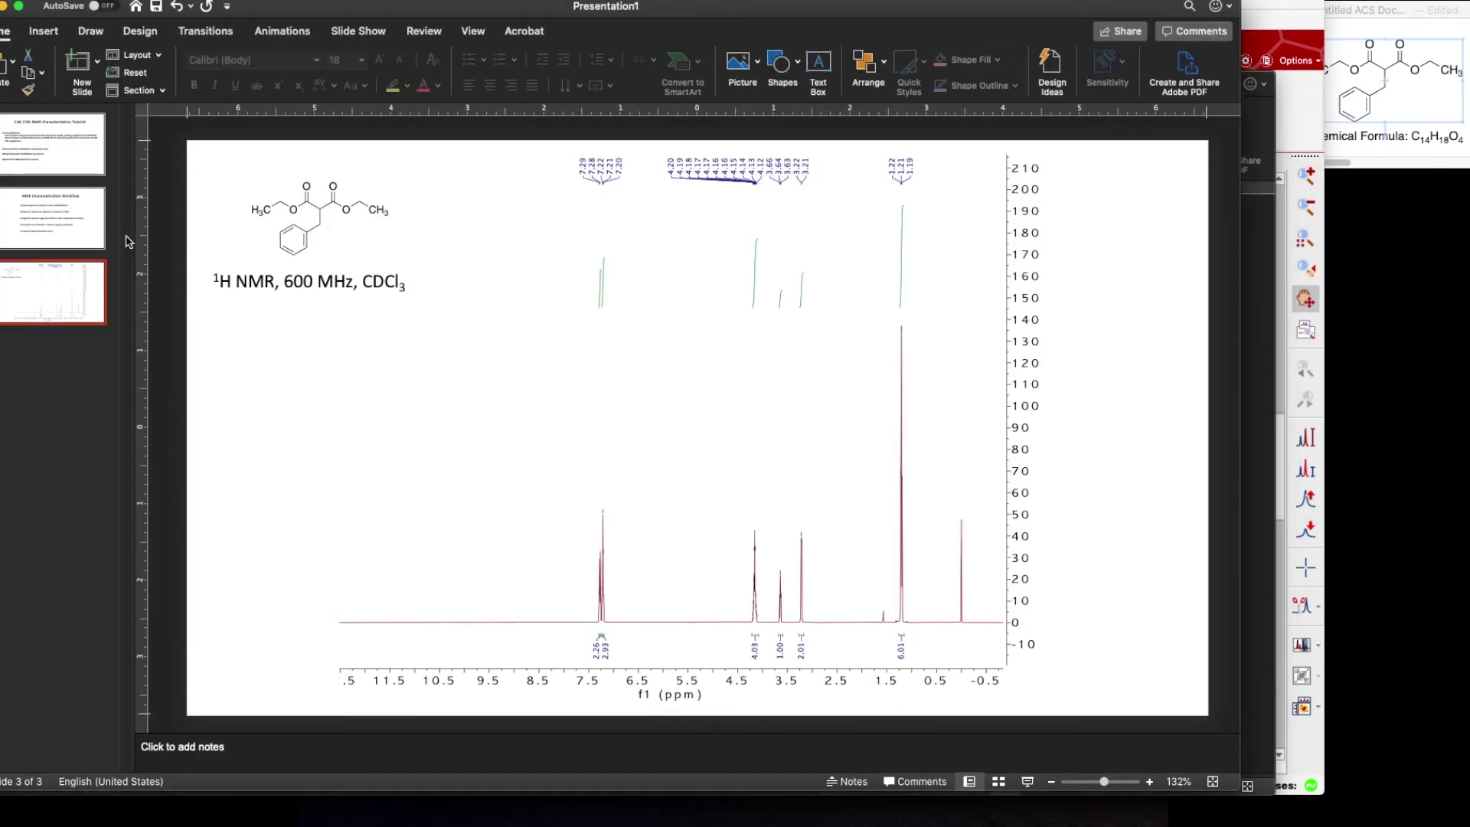
- Replace the new presentation's blank slide with the pasted spectrum slide
key("ctrl+Up")
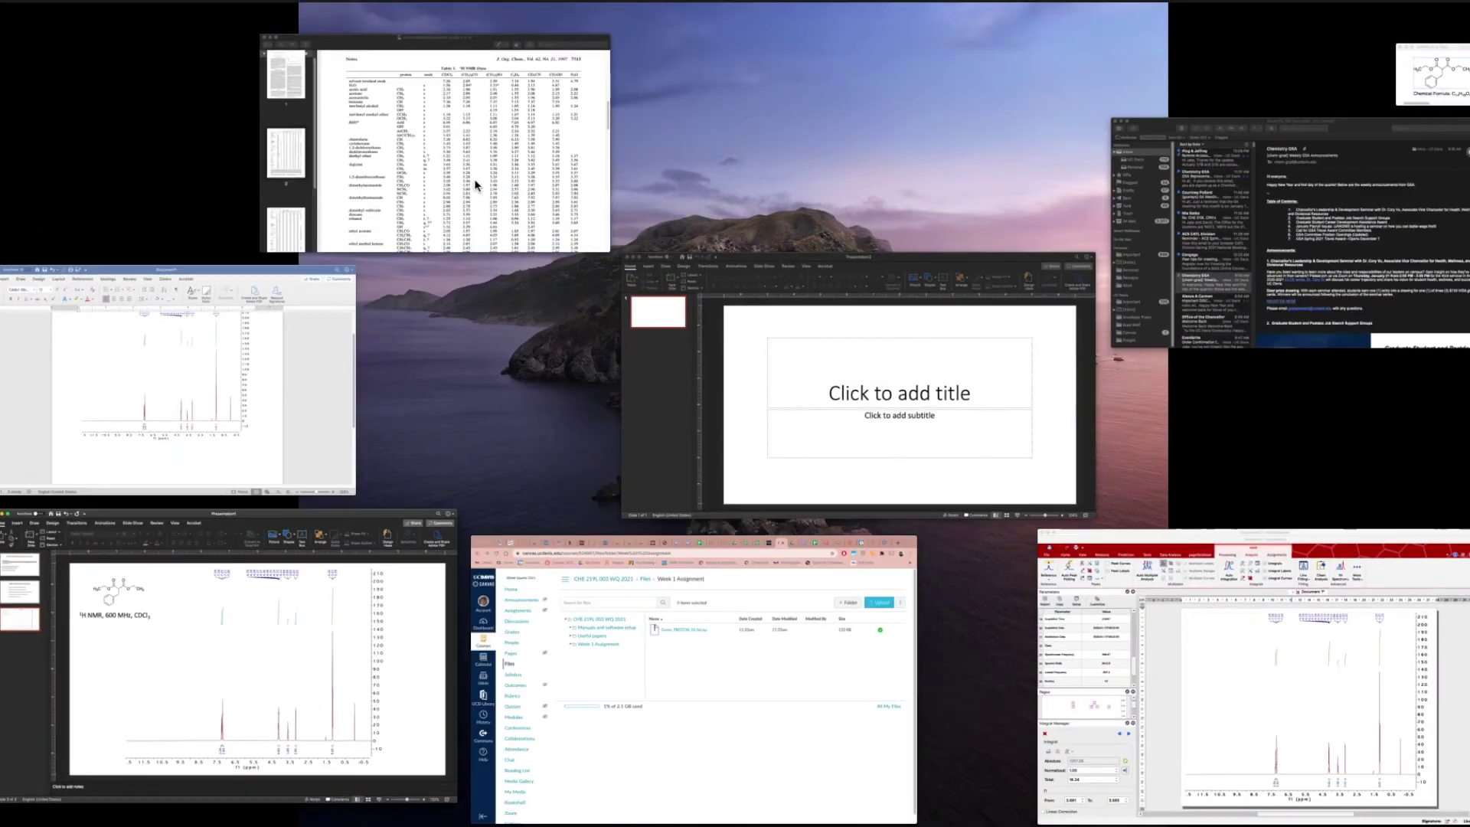
left_click(880, 428)
left_click(97, 237)
key("Delete")
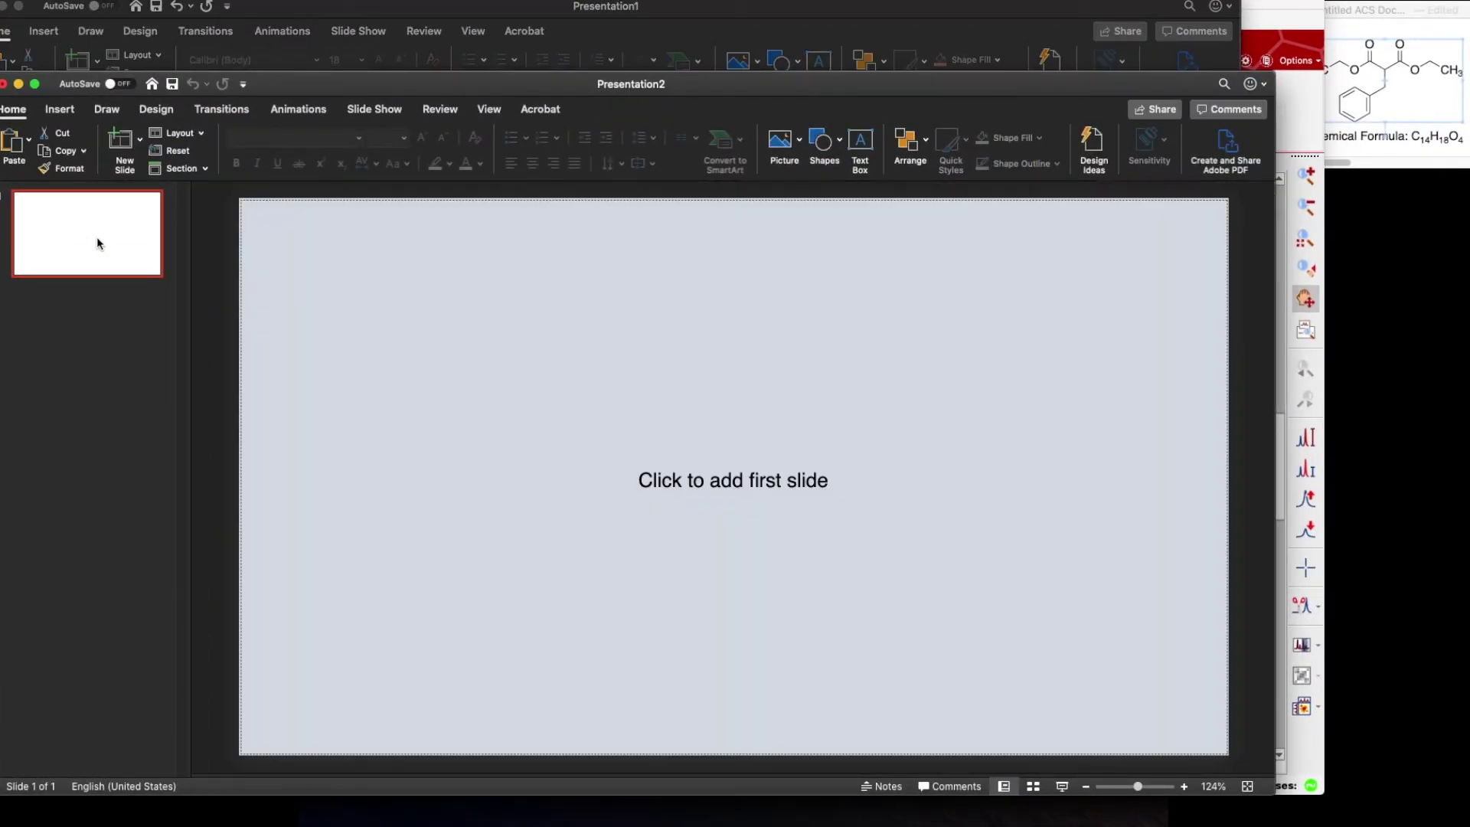
key("super+v")
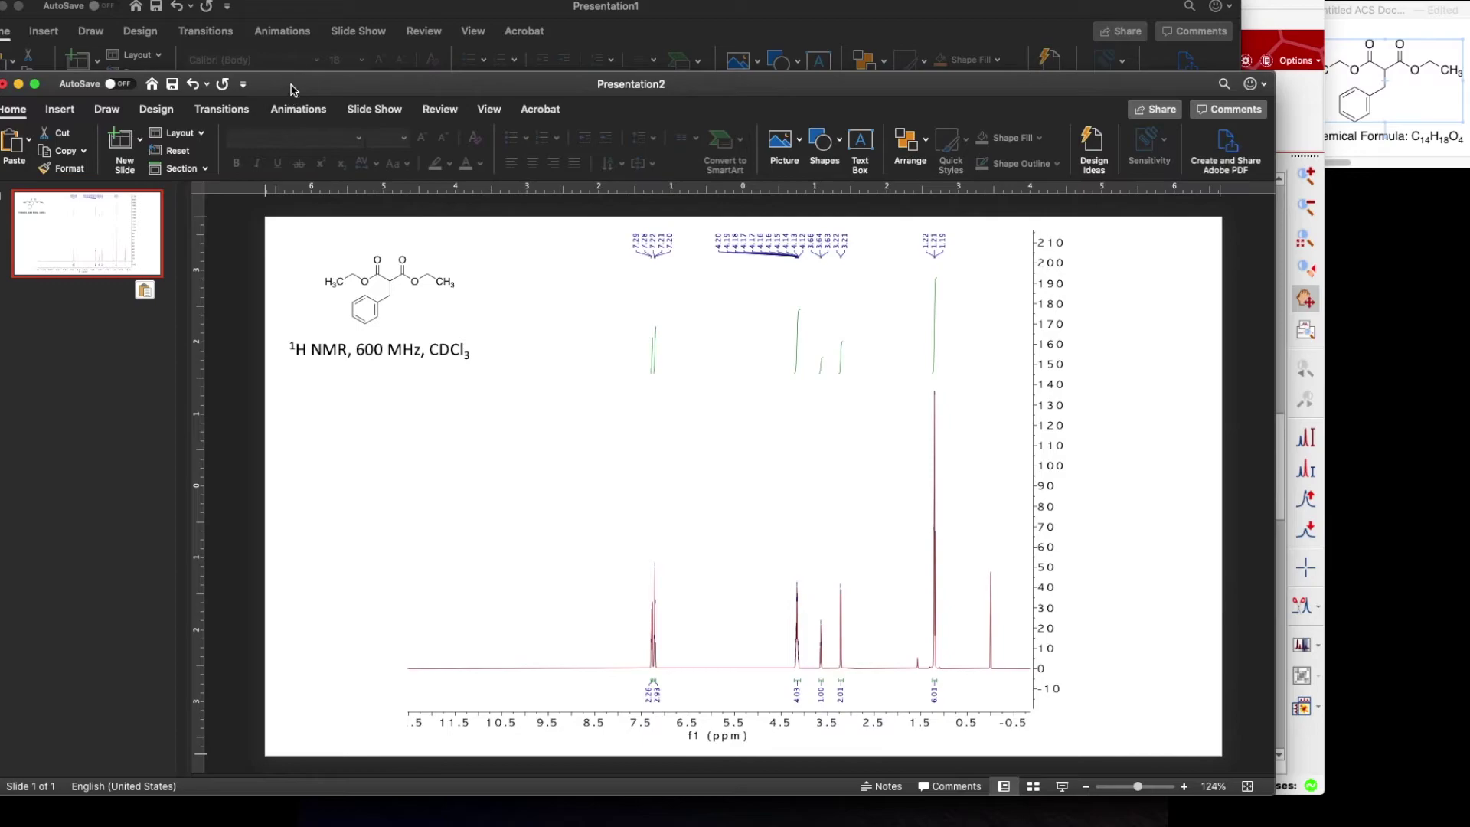
- Export the new presentation as Presentation2.pdf to the Desktop
left_click(115, 0)
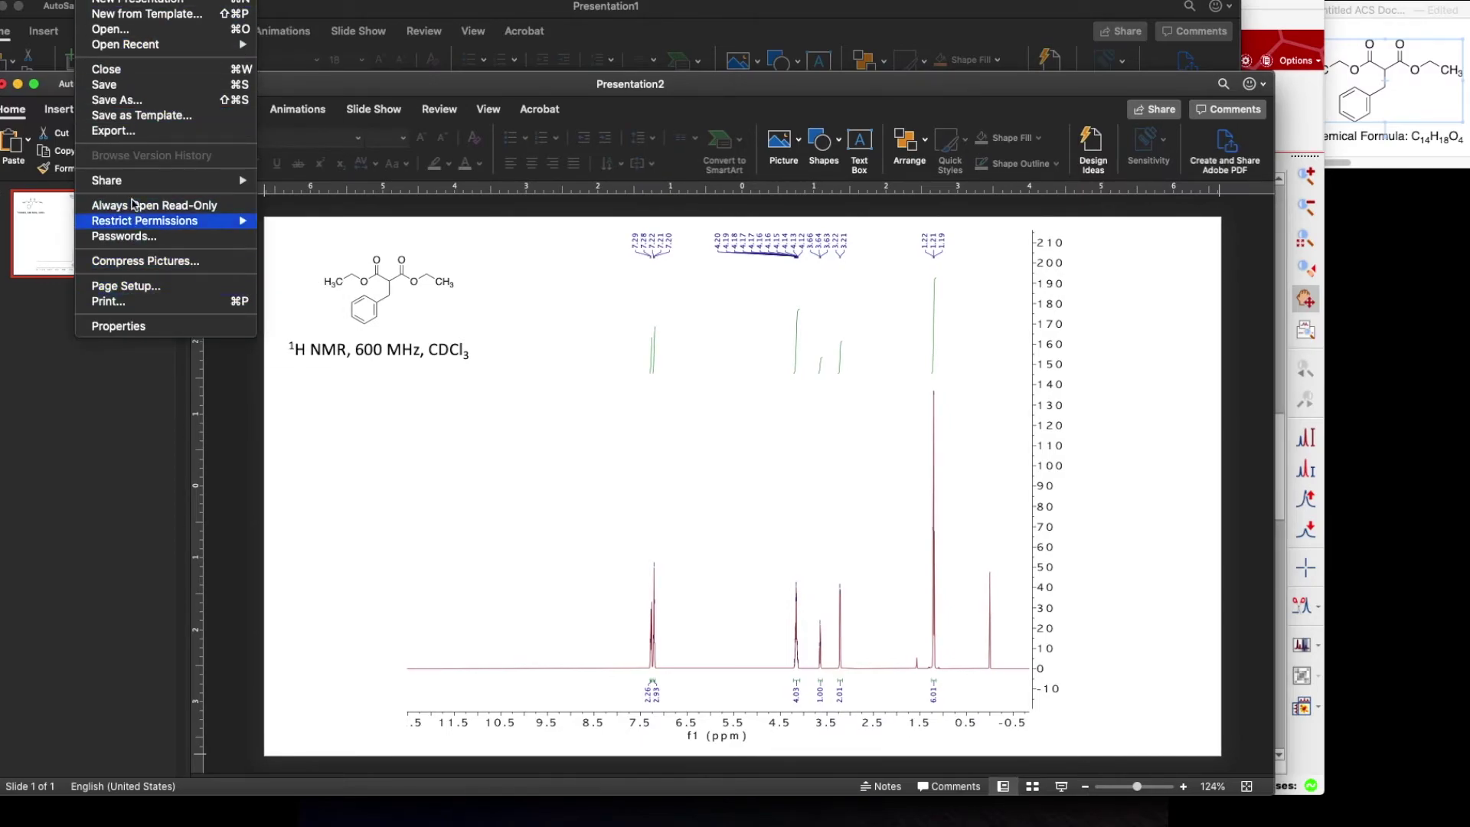
left_click(709, 286)
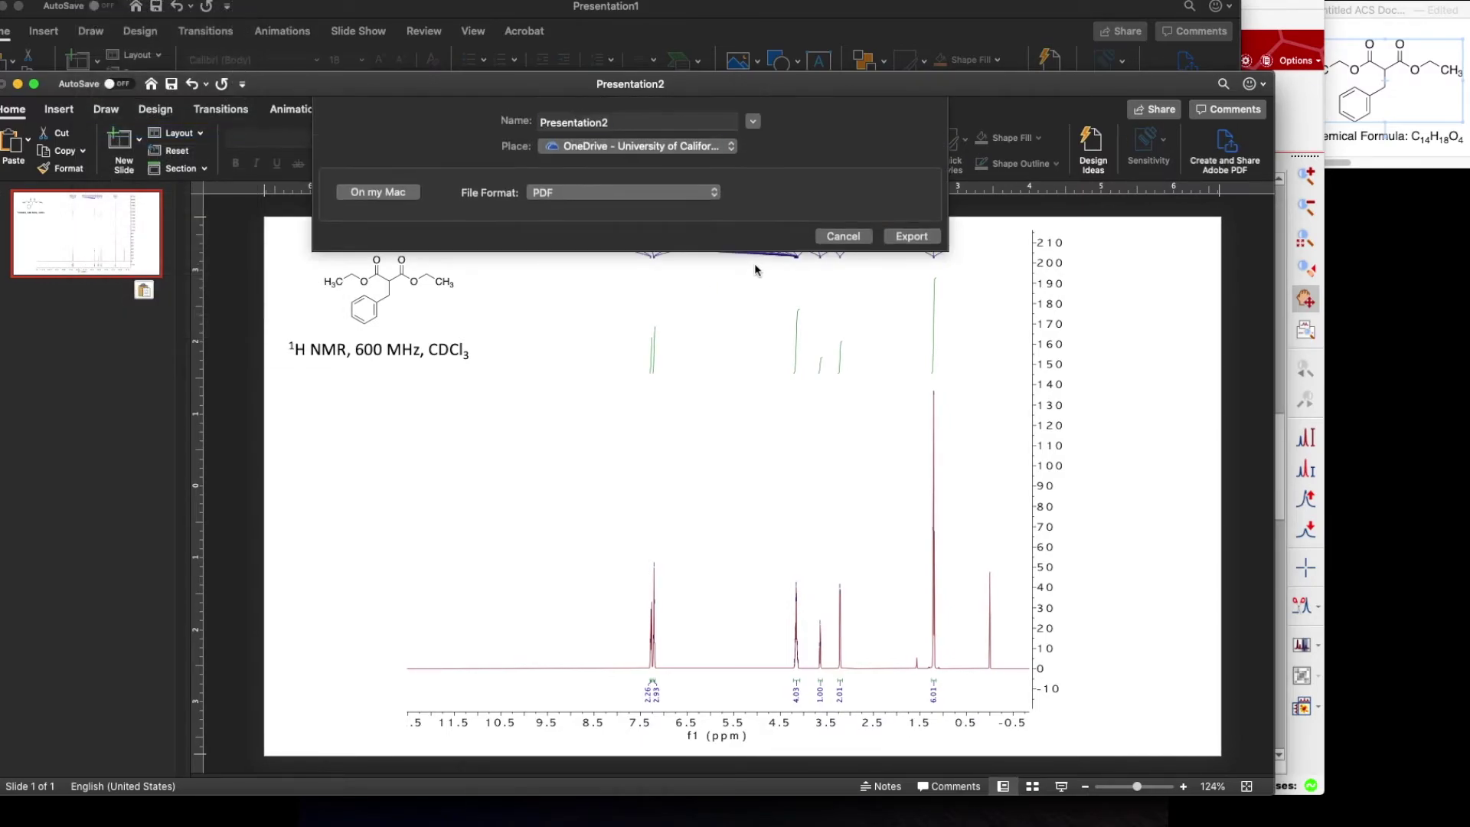
left_click(651, 140)
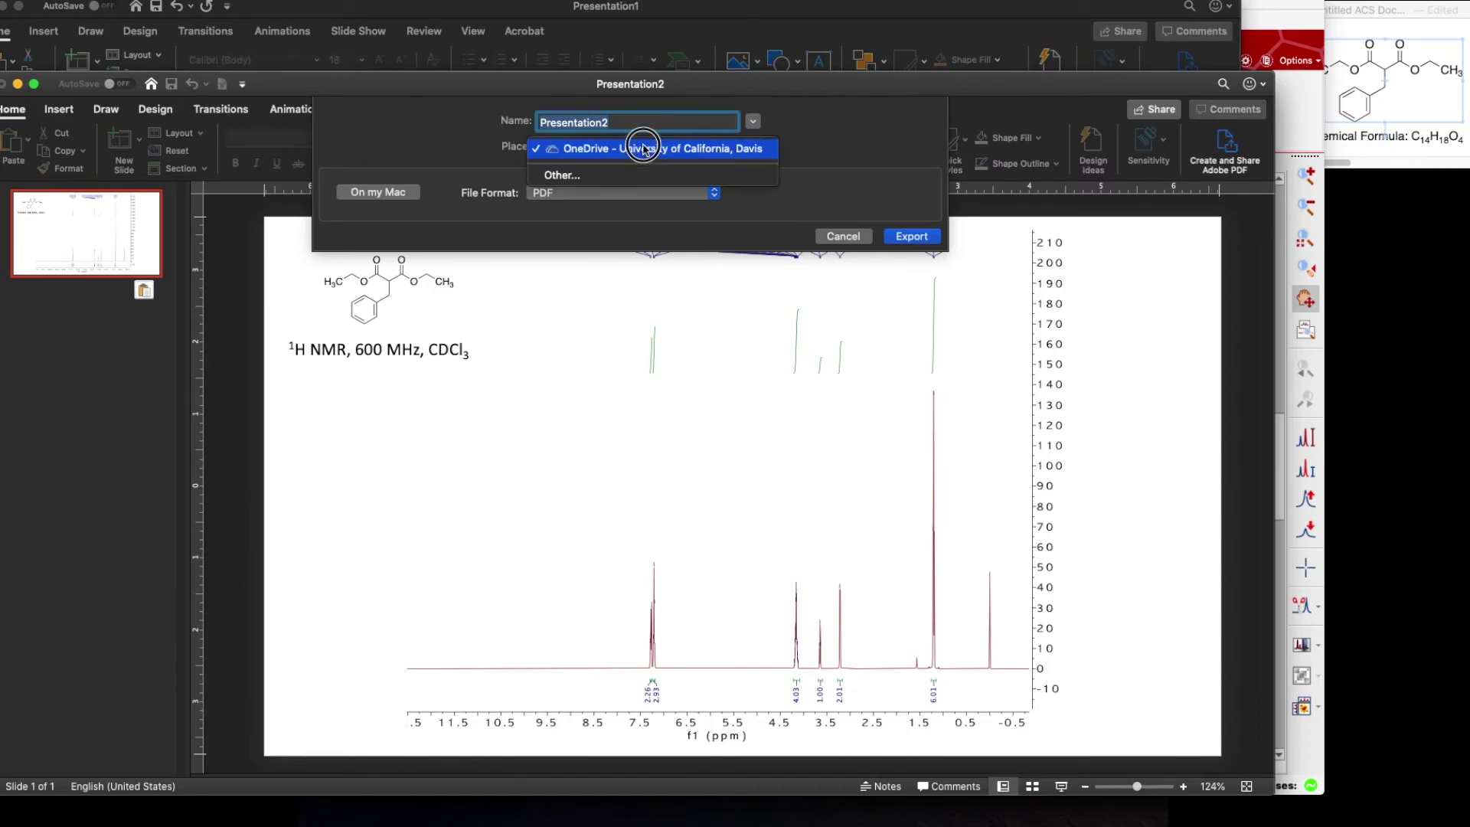
left_click(440, 71)
left_click(395, 192)
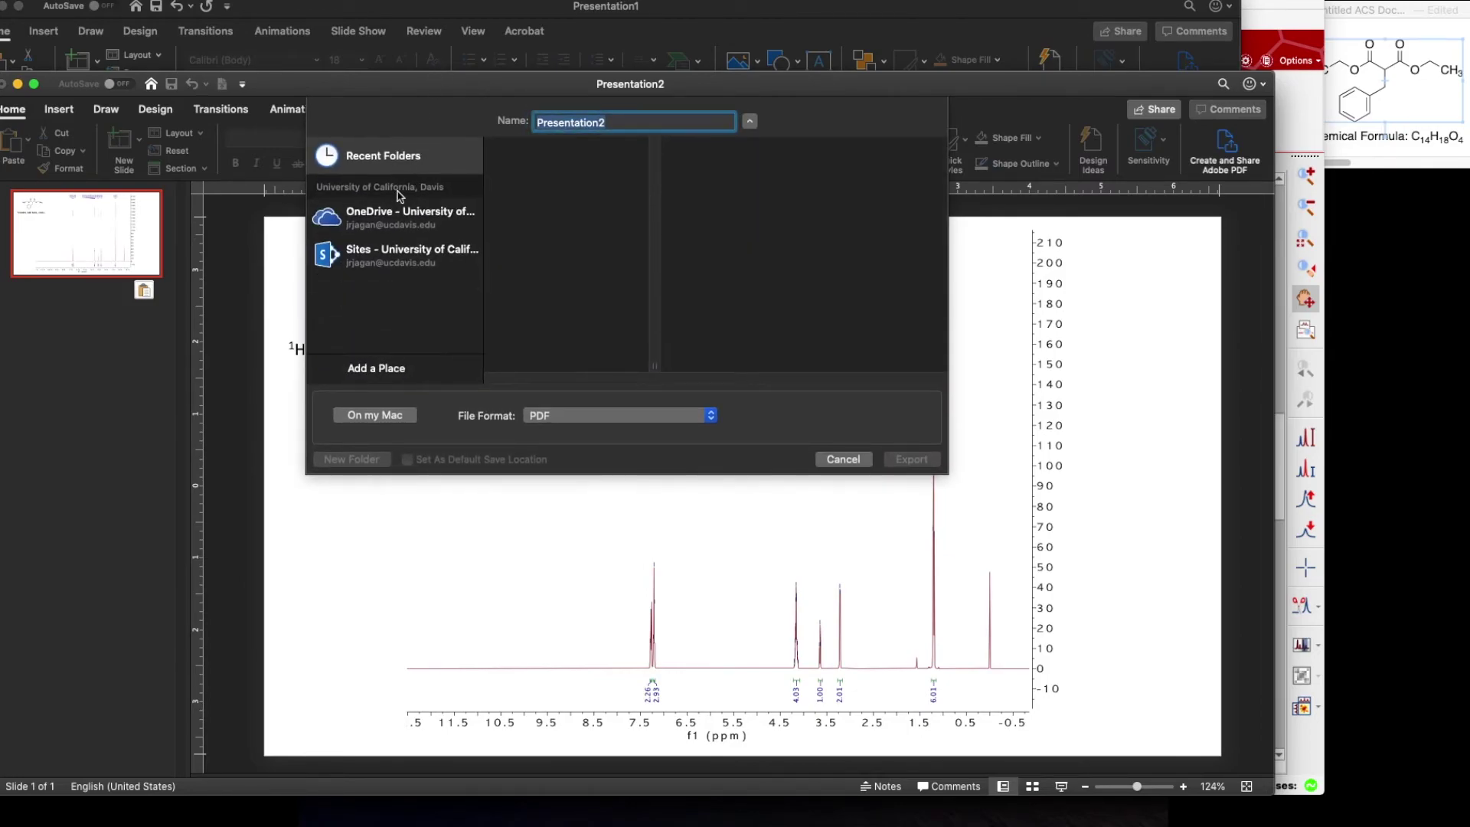
left_click(379, 415)
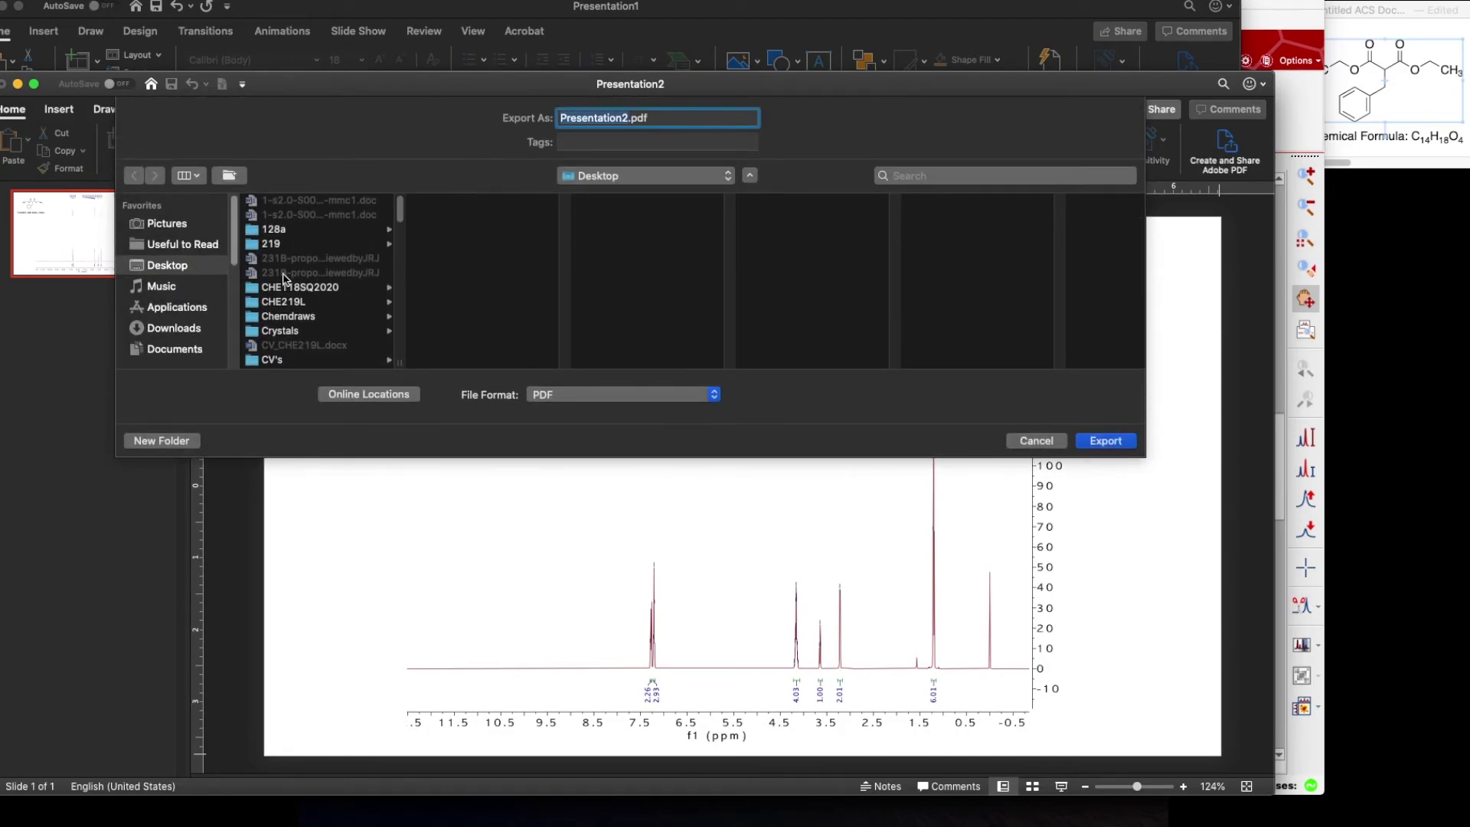
left_click(1101, 443)
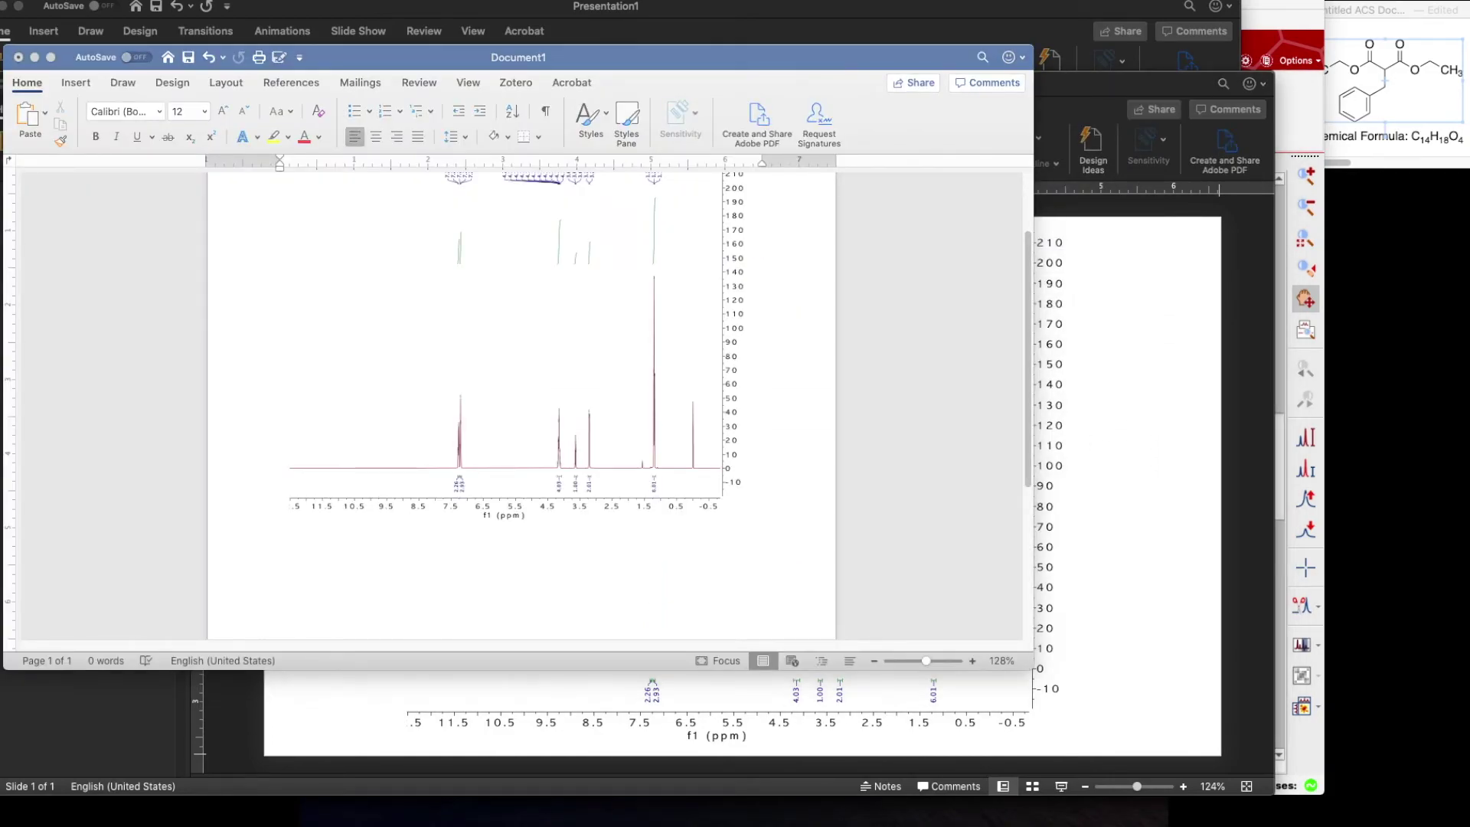
- Delete the old spectrum picture from the Word page
key("Escape")
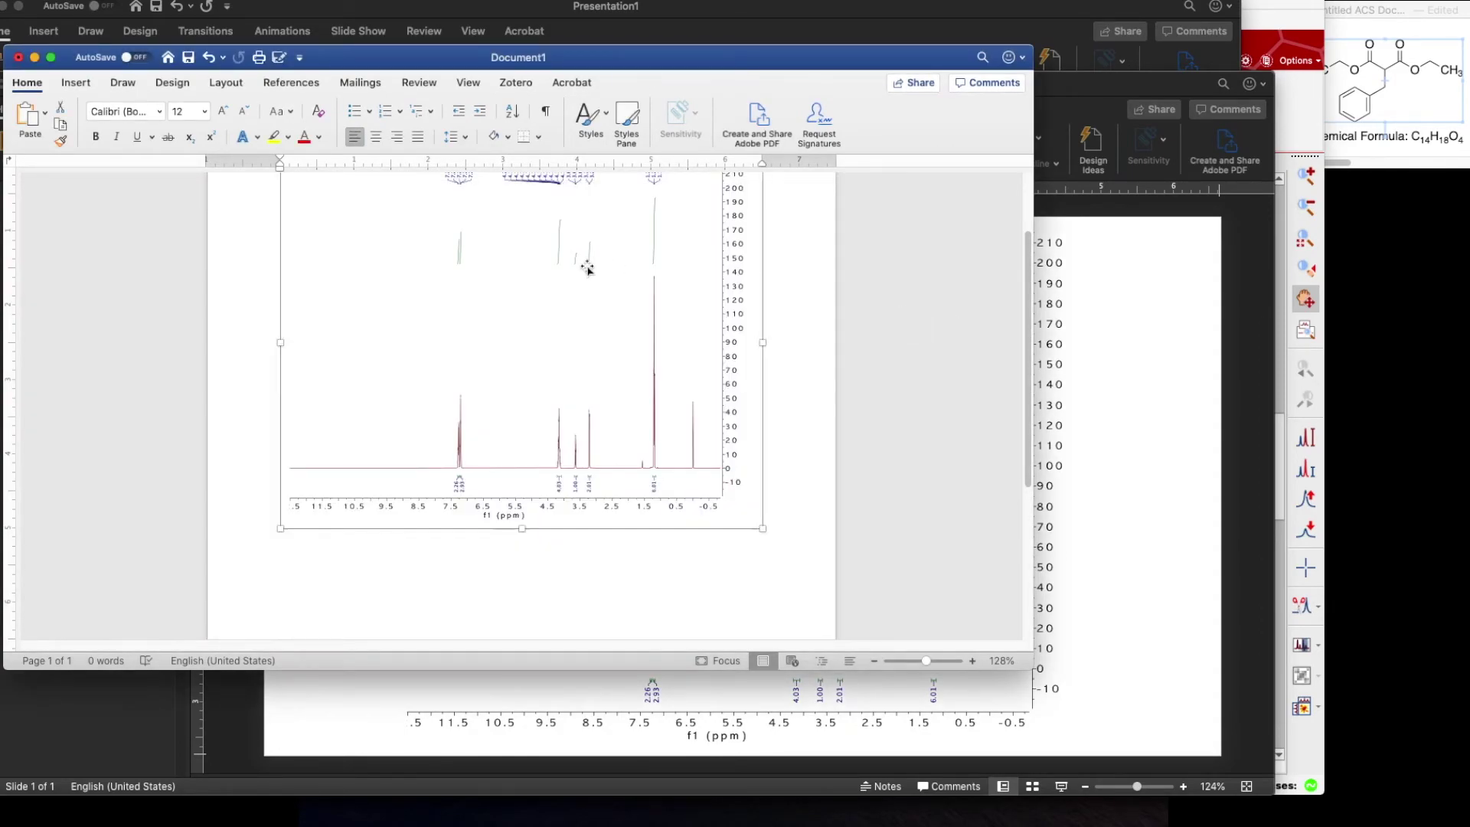
left_click(585, 267)
key("BackSpace")
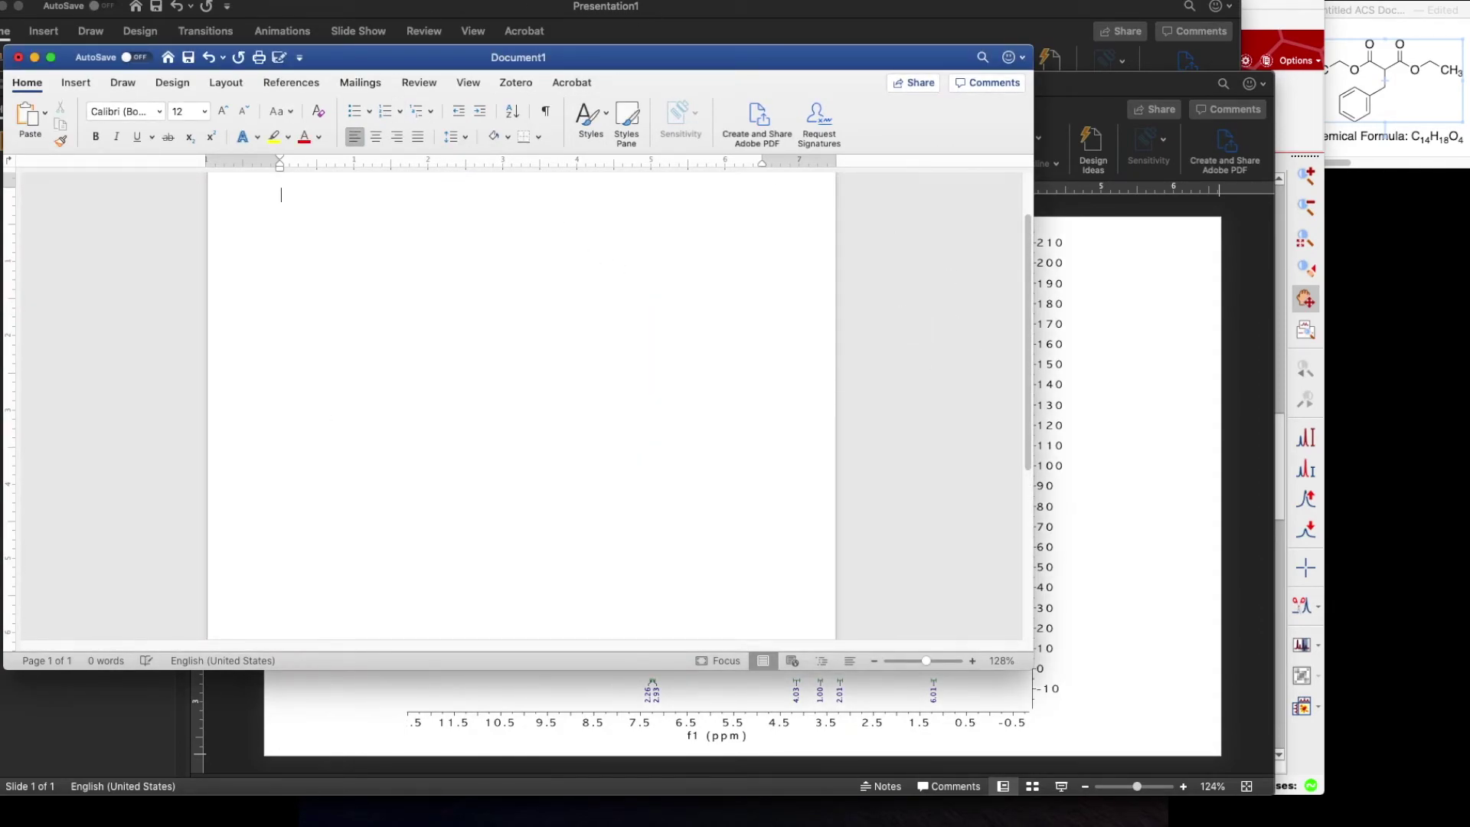
- Insert Presentation2.pdf from Recents as the spectrum figure and place the cursor below it
key("super+o")
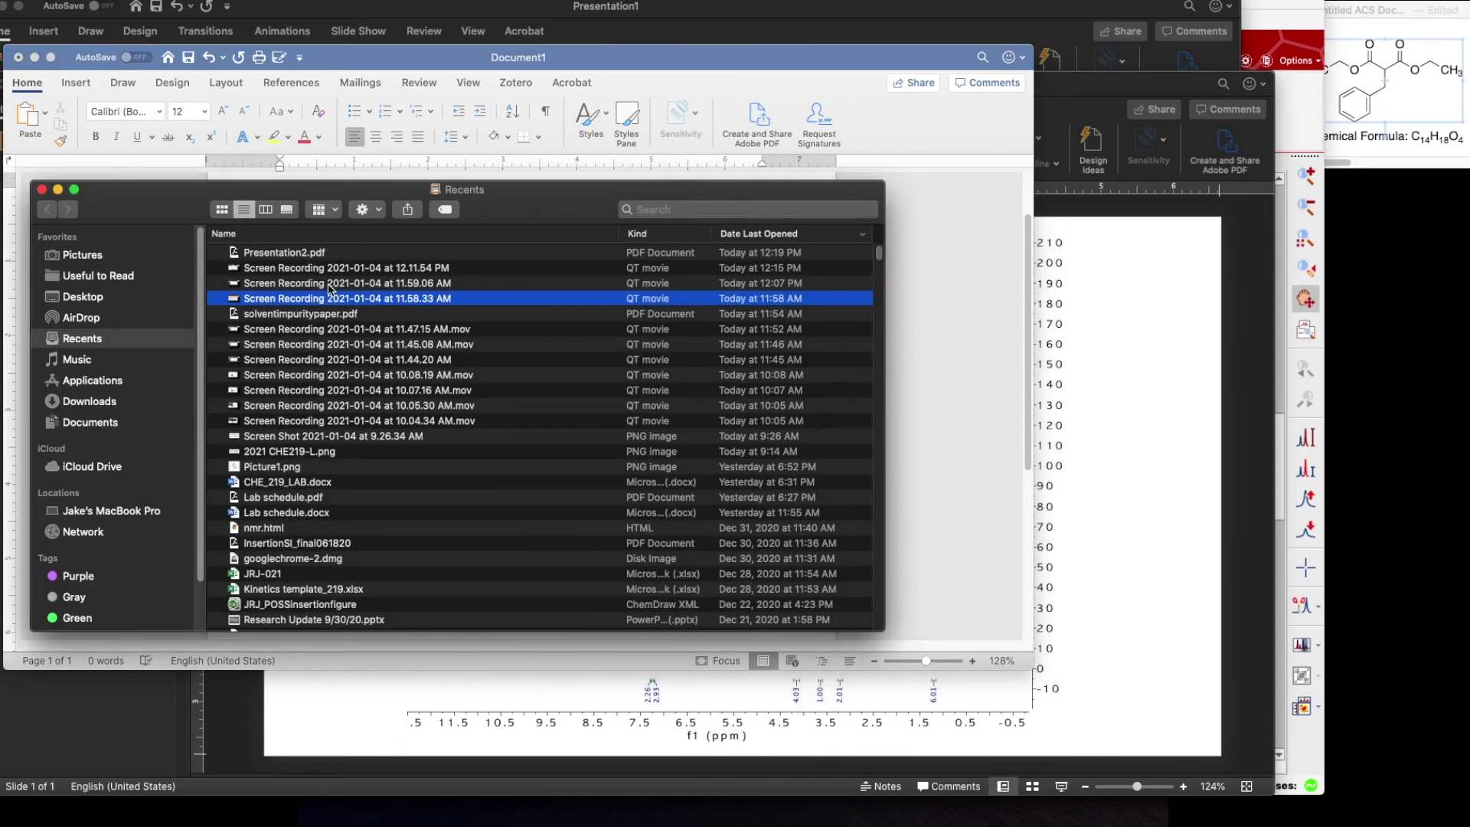
left_click(326, 252)
left_click_drag(90, 195, 587, 229)
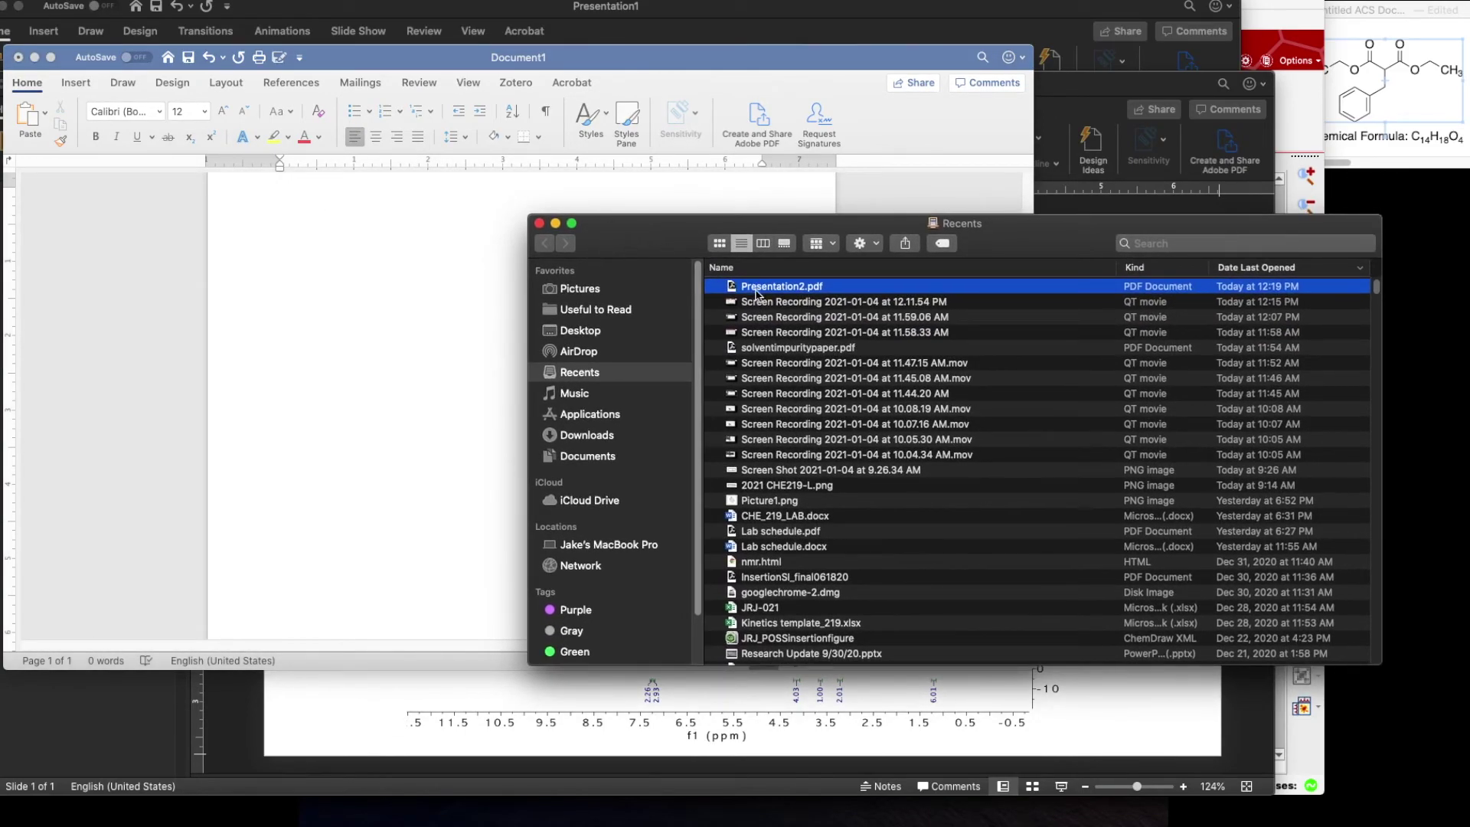
left_click_drag(782, 286, 413, 282)
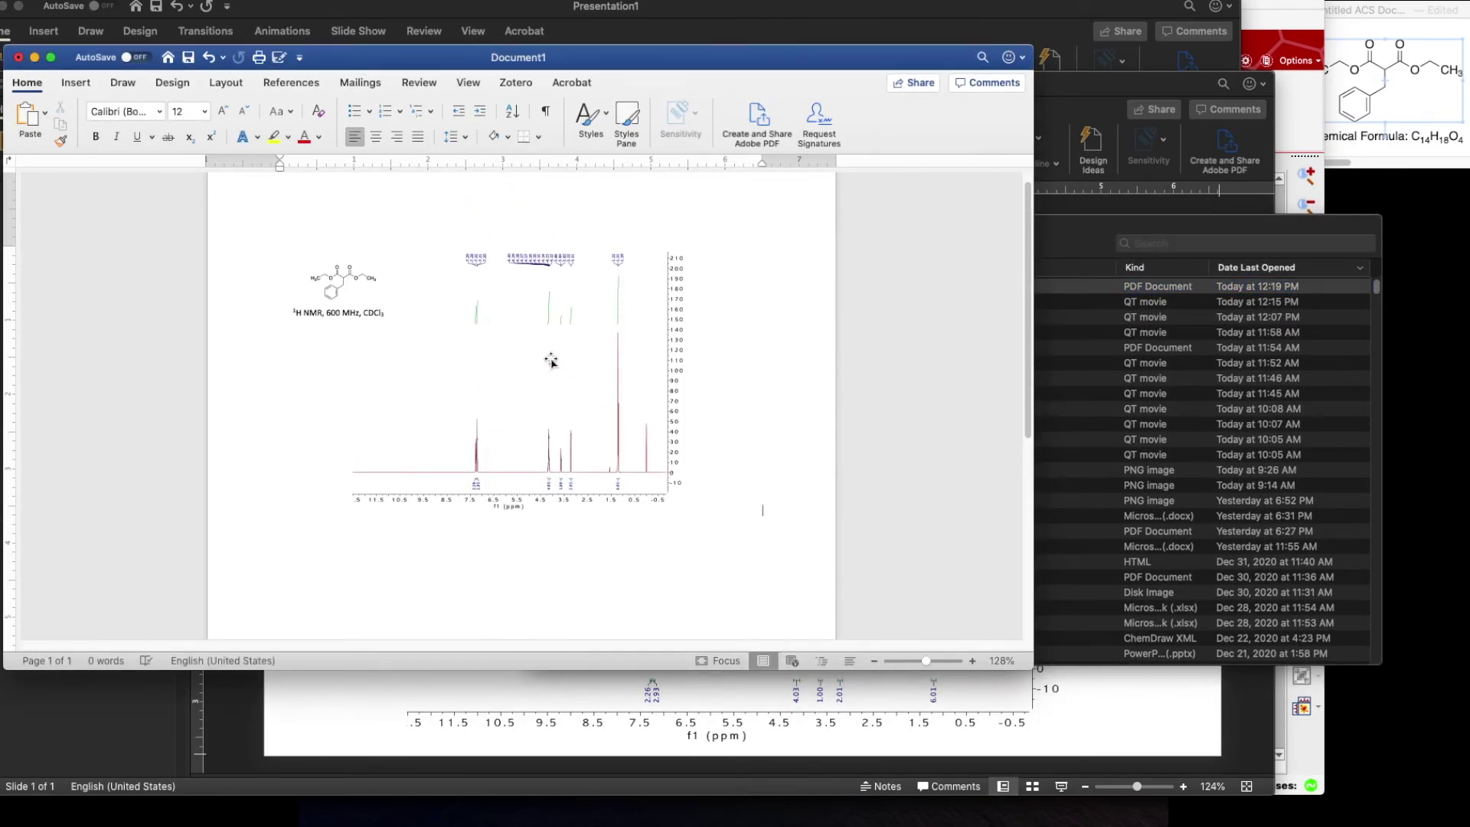
left_click(553, 347)
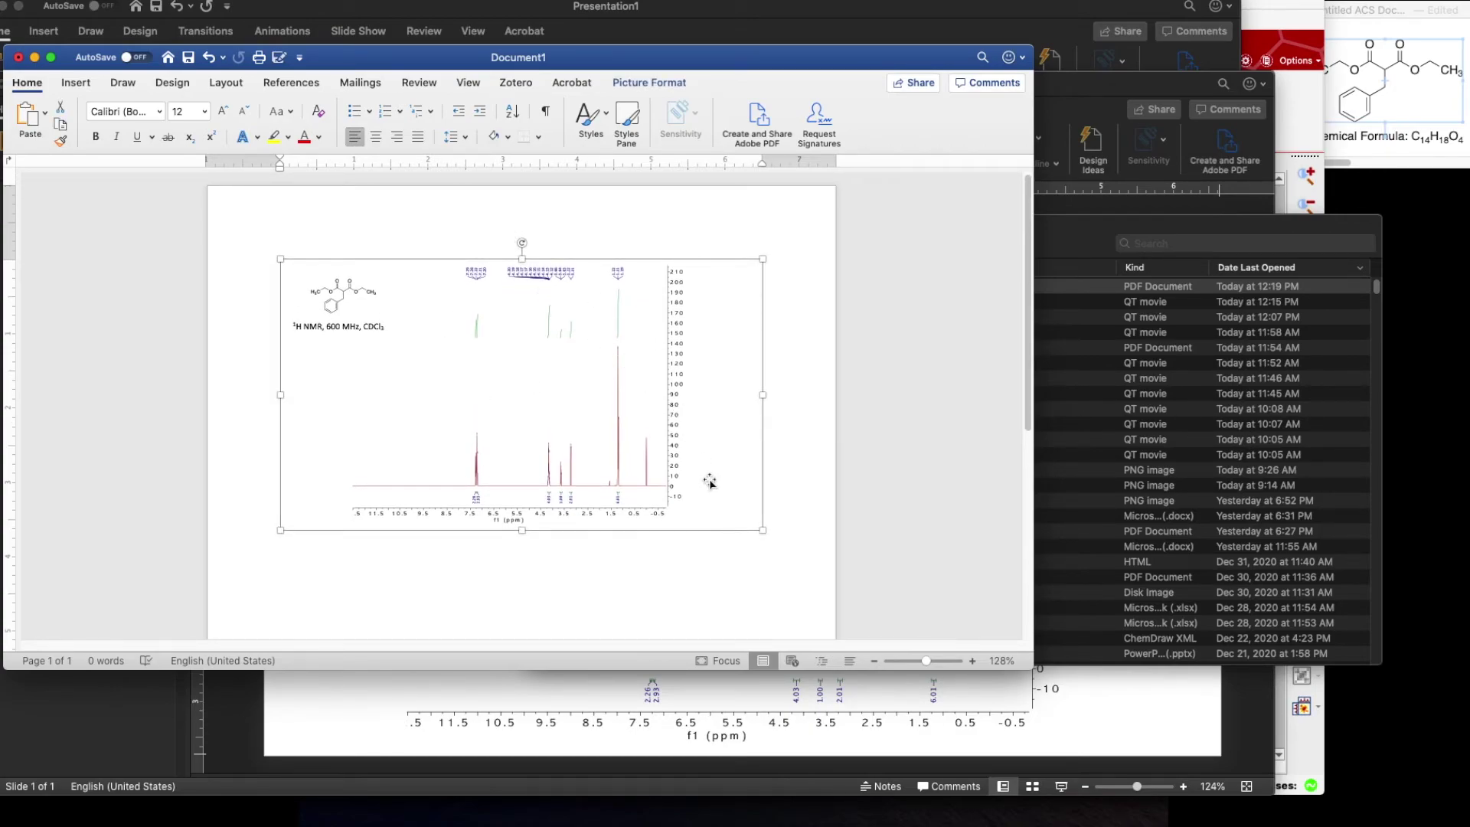
left_click_drag(667, 571, 547, 519)
left_click(799, 520)
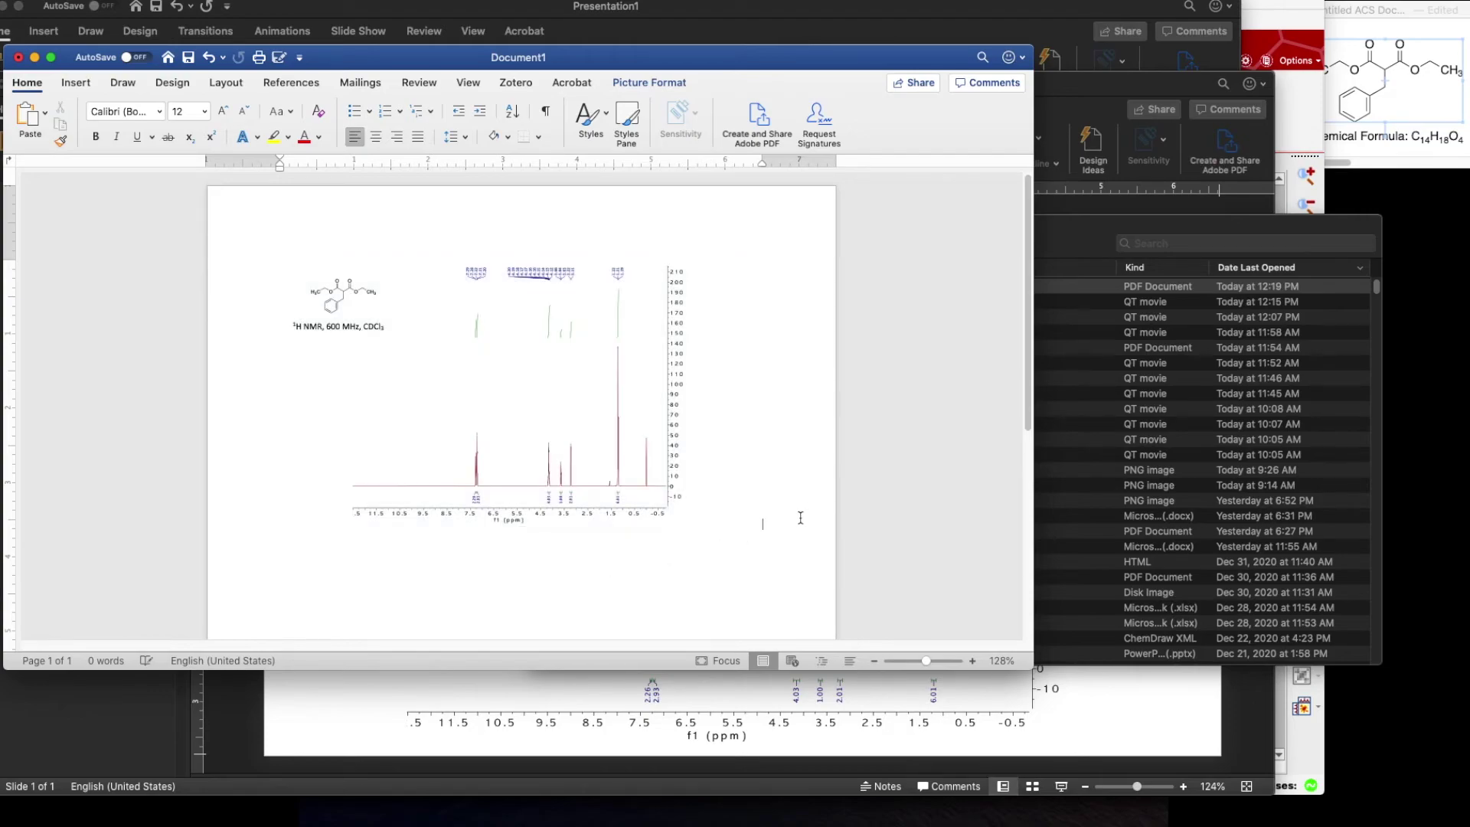
scroll(799, 521, "down", 2)
scroll(800, 519, "down", 3)
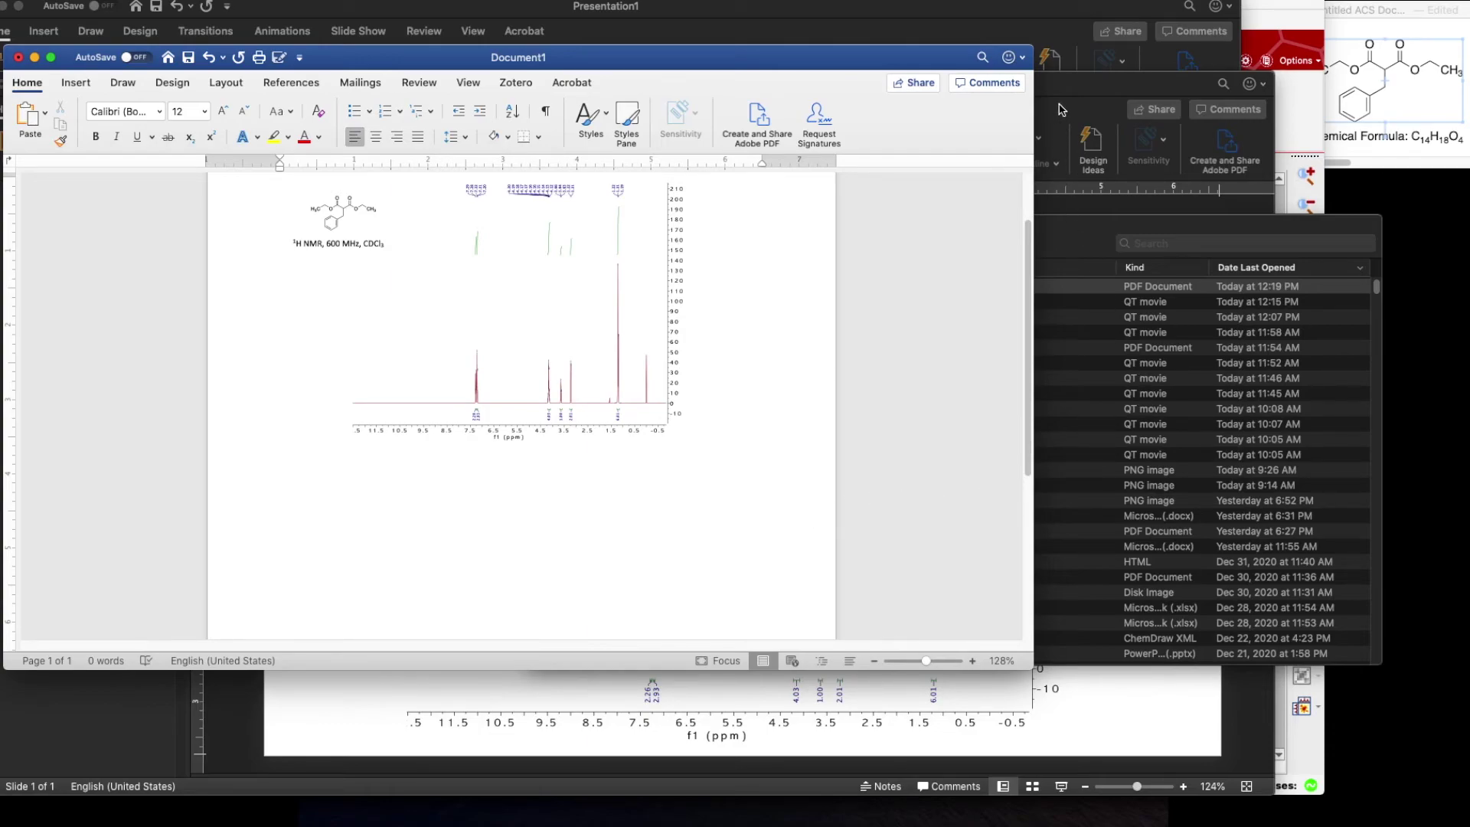
- Show multiplet labels on page 1, copy the multiplets report, and return to Word
left_click(1286, 31)
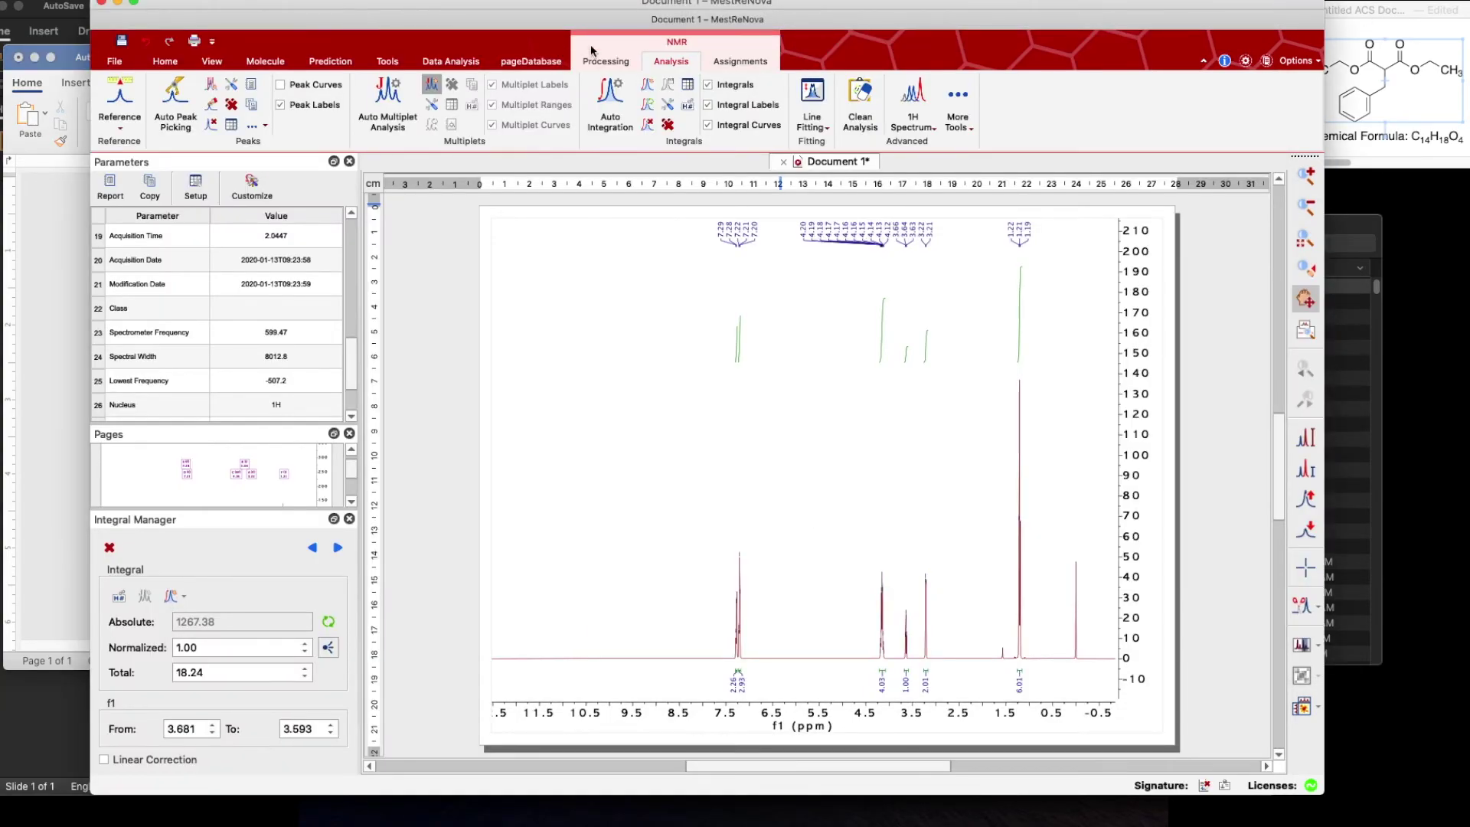
left_click(269, 474)
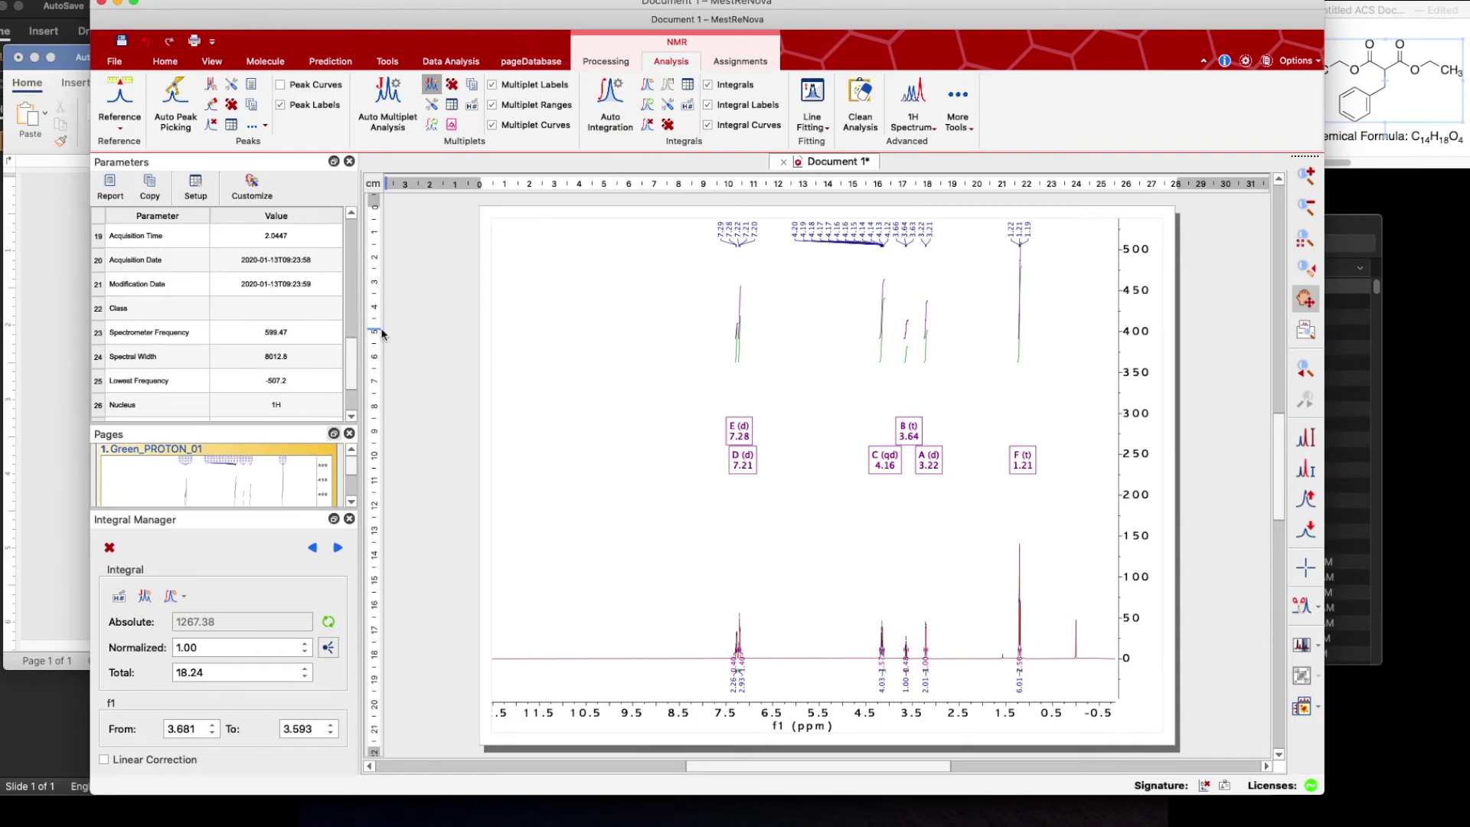
left_click(349, 161)
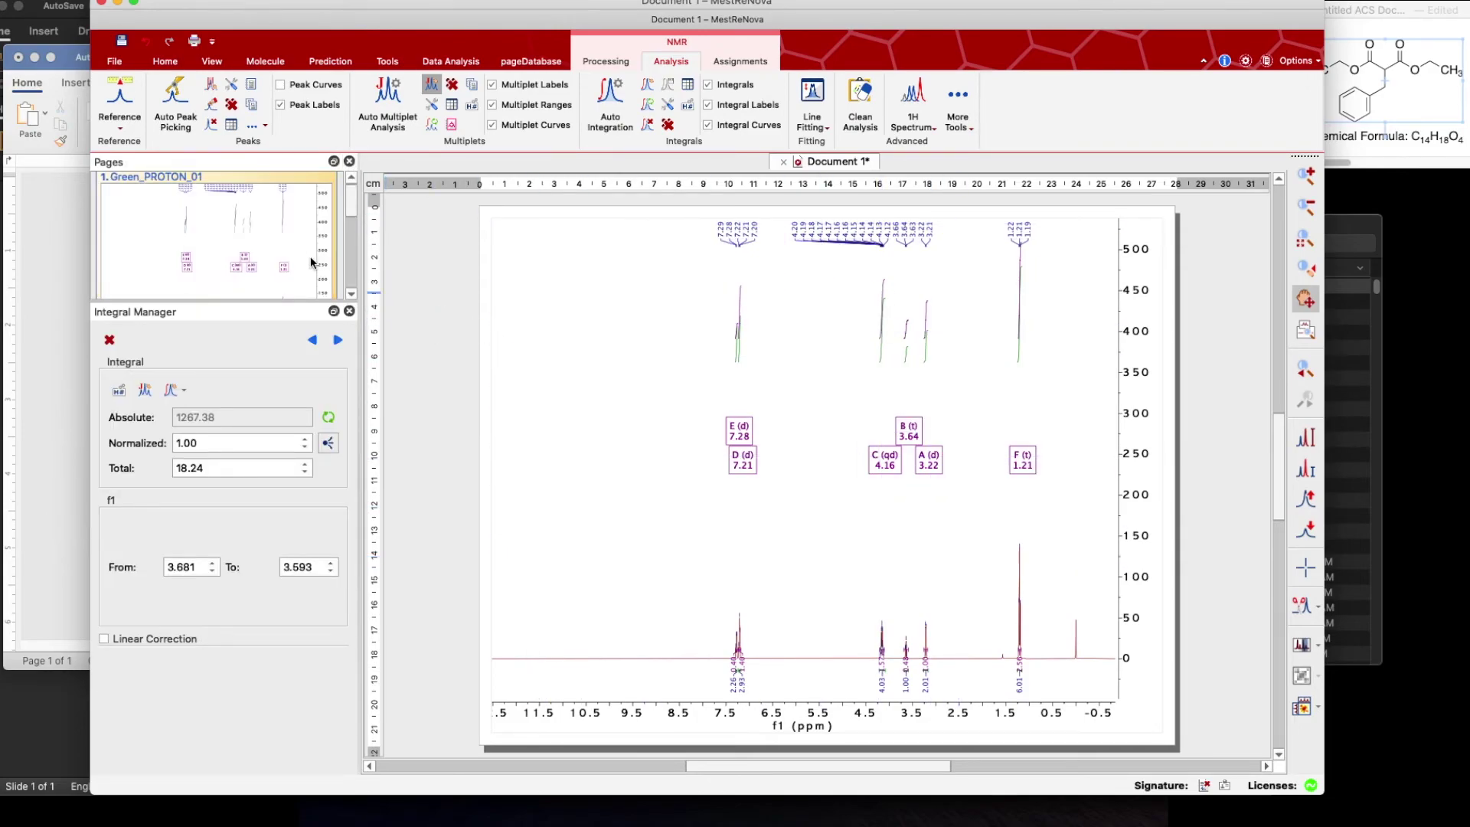
left_click(333, 0)
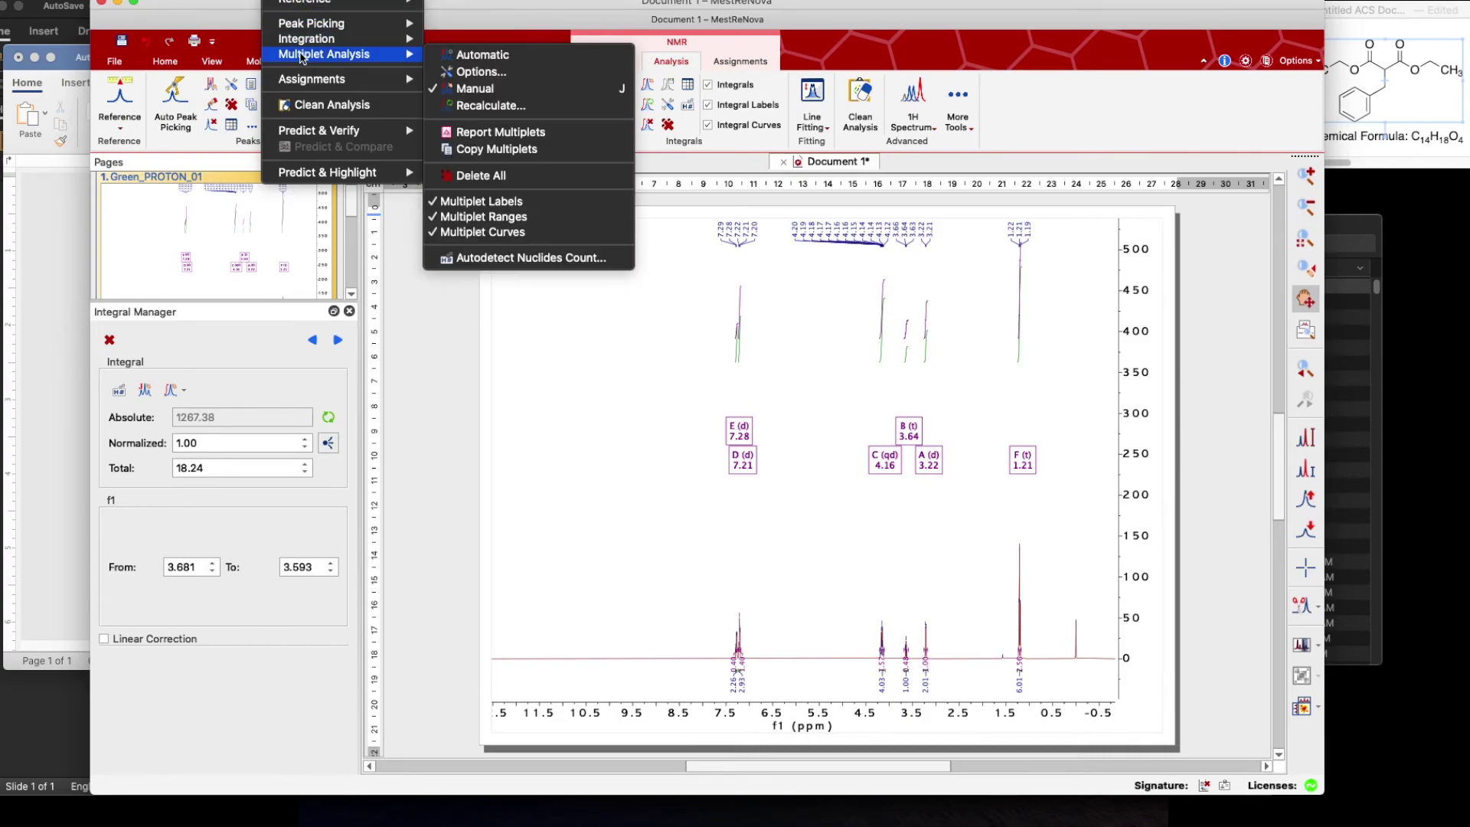
mouse_move(325, 54)
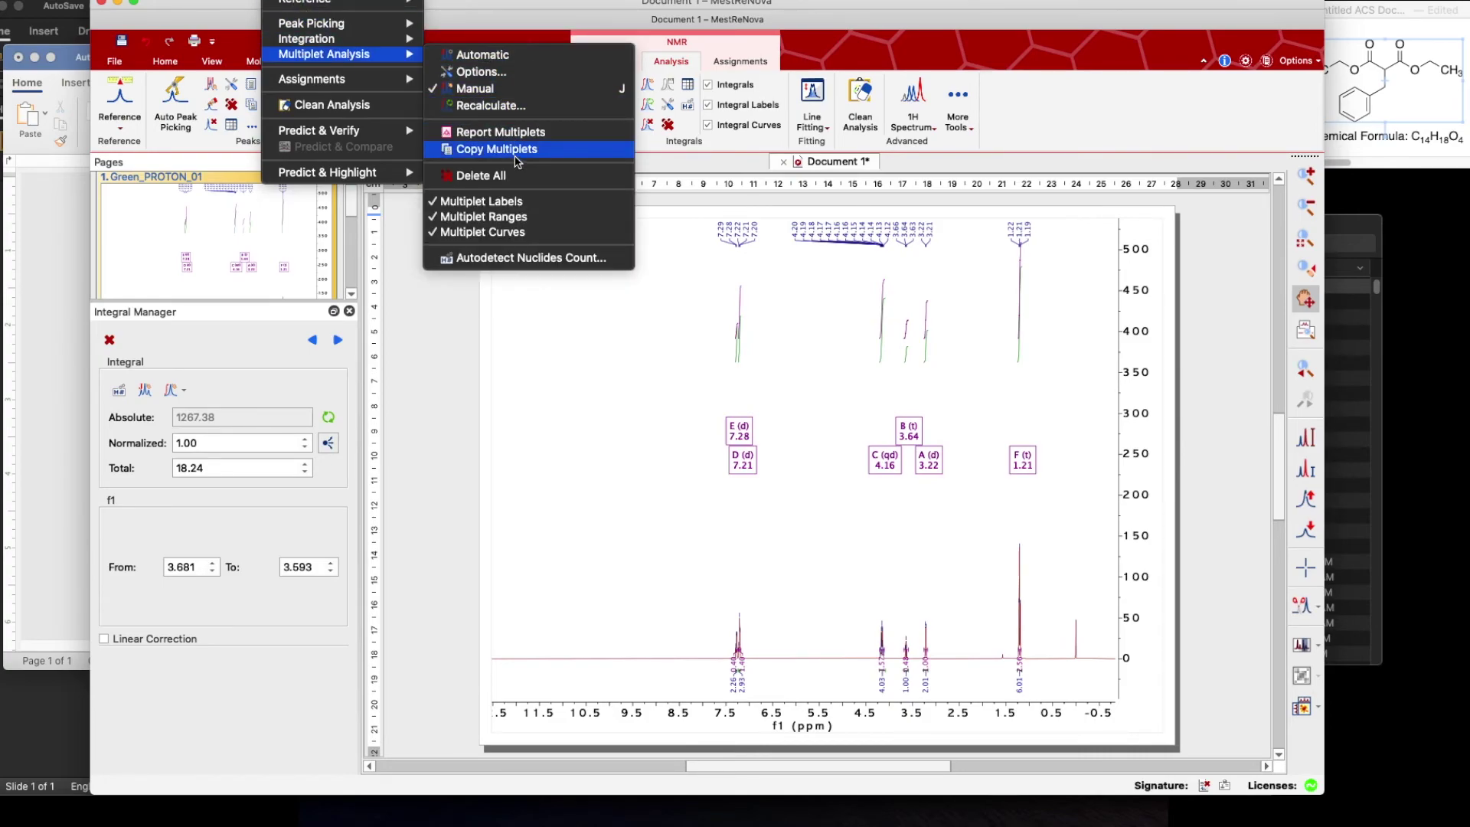
left_click(514, 150)
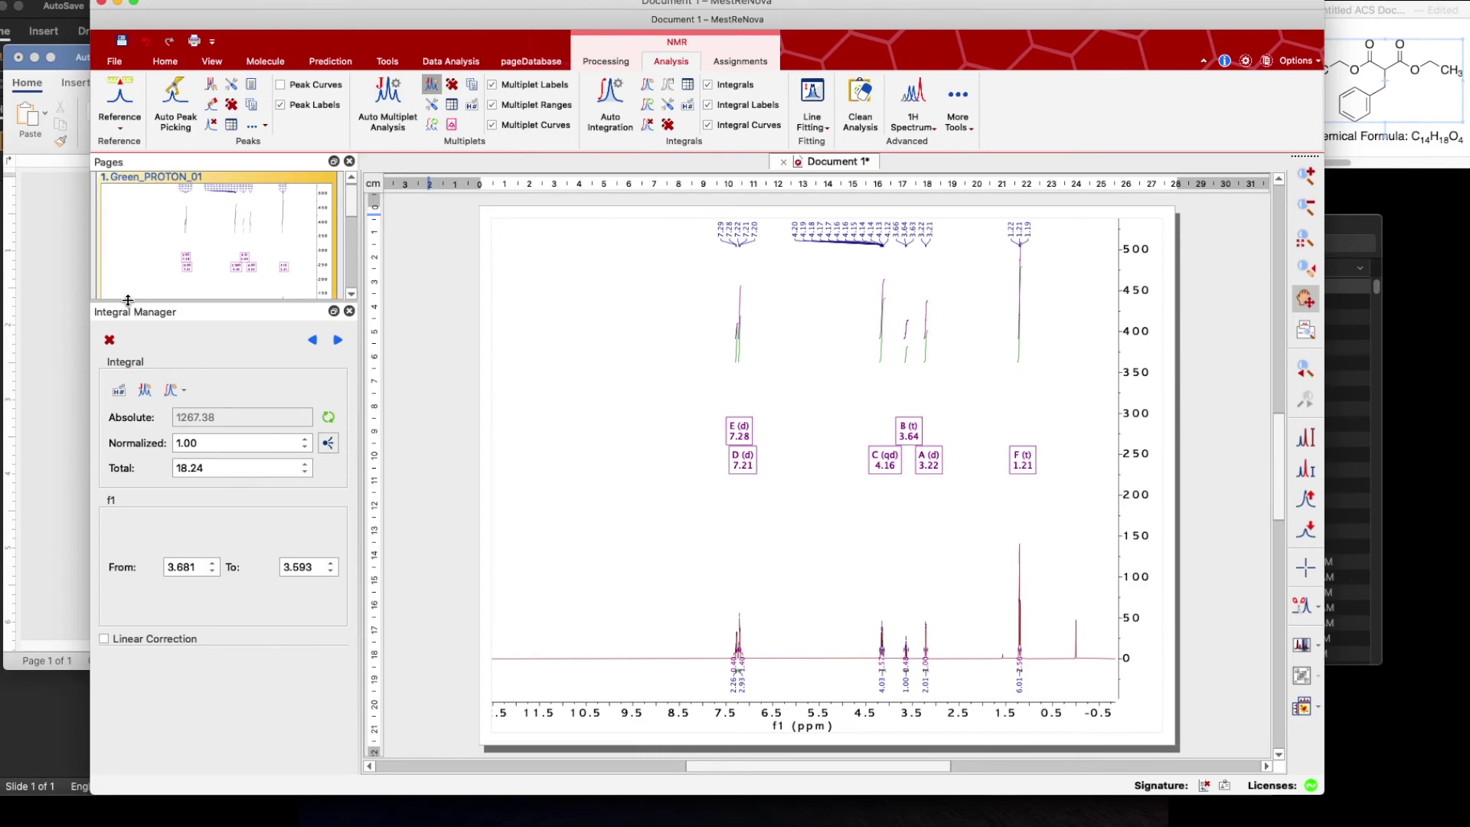
left_click(65, 291)
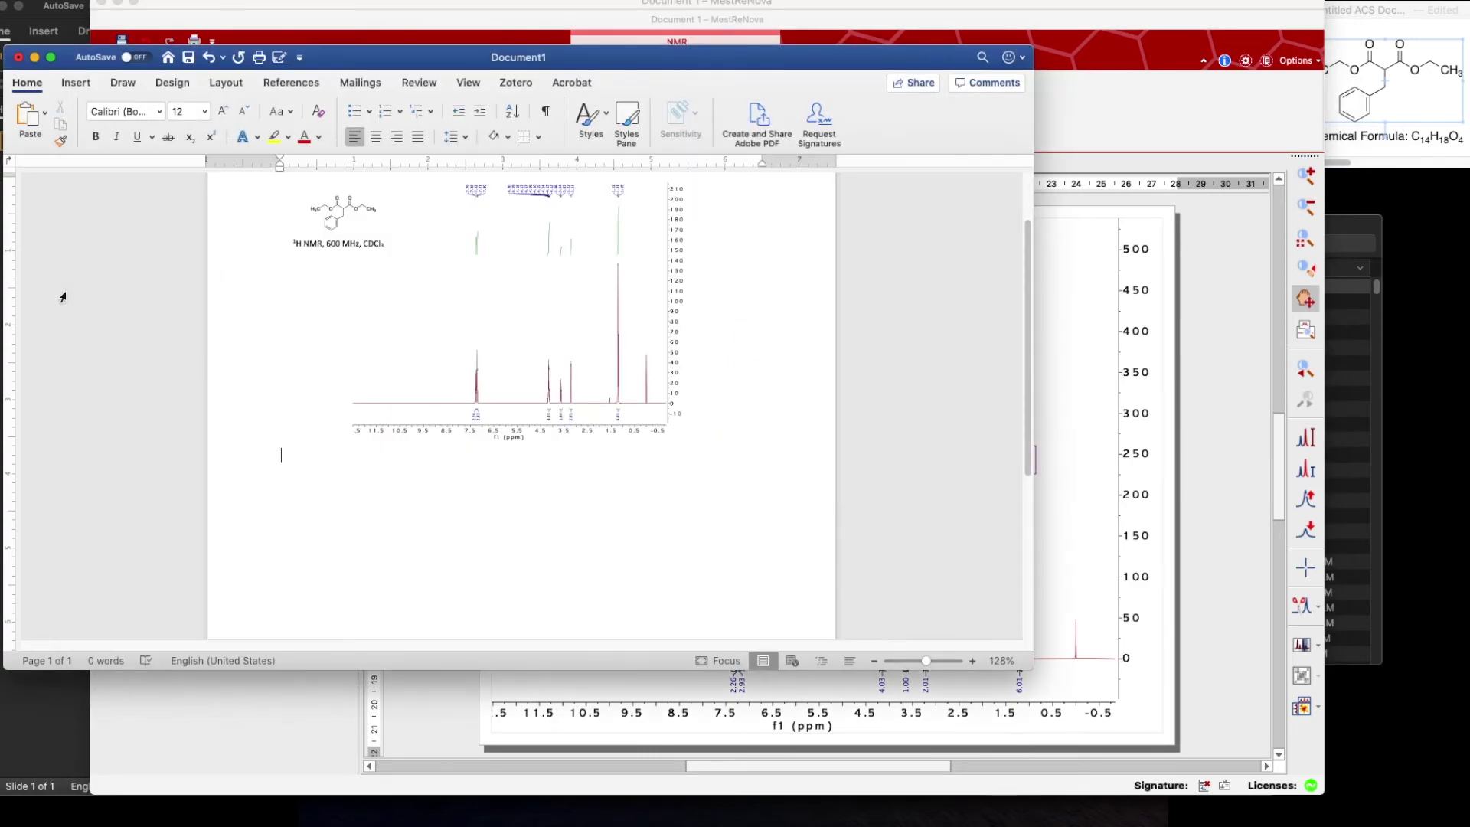
- Paste the '¹H NMR (599 MHz, cdcl₃) δ 7.28…' peak list below the figure and enlarge the window
left_click(327, 464)
type("1H NMR (599 MHz, cdcl3) δ 7.28 (d, J = 8.5 Hz, 0H), 7.21 (d, J = 7.9 Hz, 1H), 4.16 (qd, J = 7.2, 4.1 Hz, 2H), 3.64 (t, J = 7.8 Hz, 0H), 3.22 (d, J = 7.8 Hz, 1H), 1.21 (t, J = 7.2 Hz, 3H).")
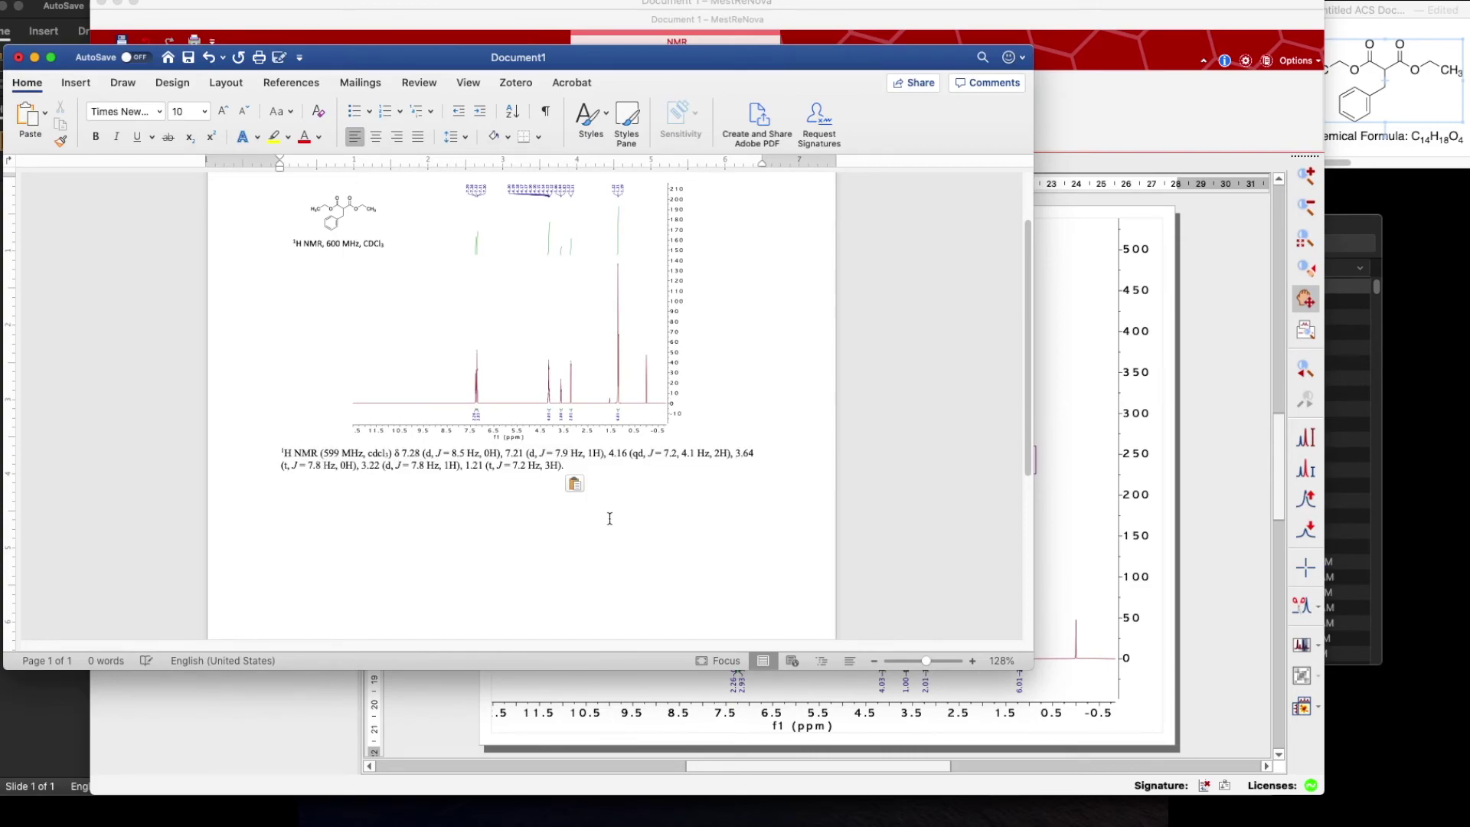
scroll(610, 518, "down", 2)
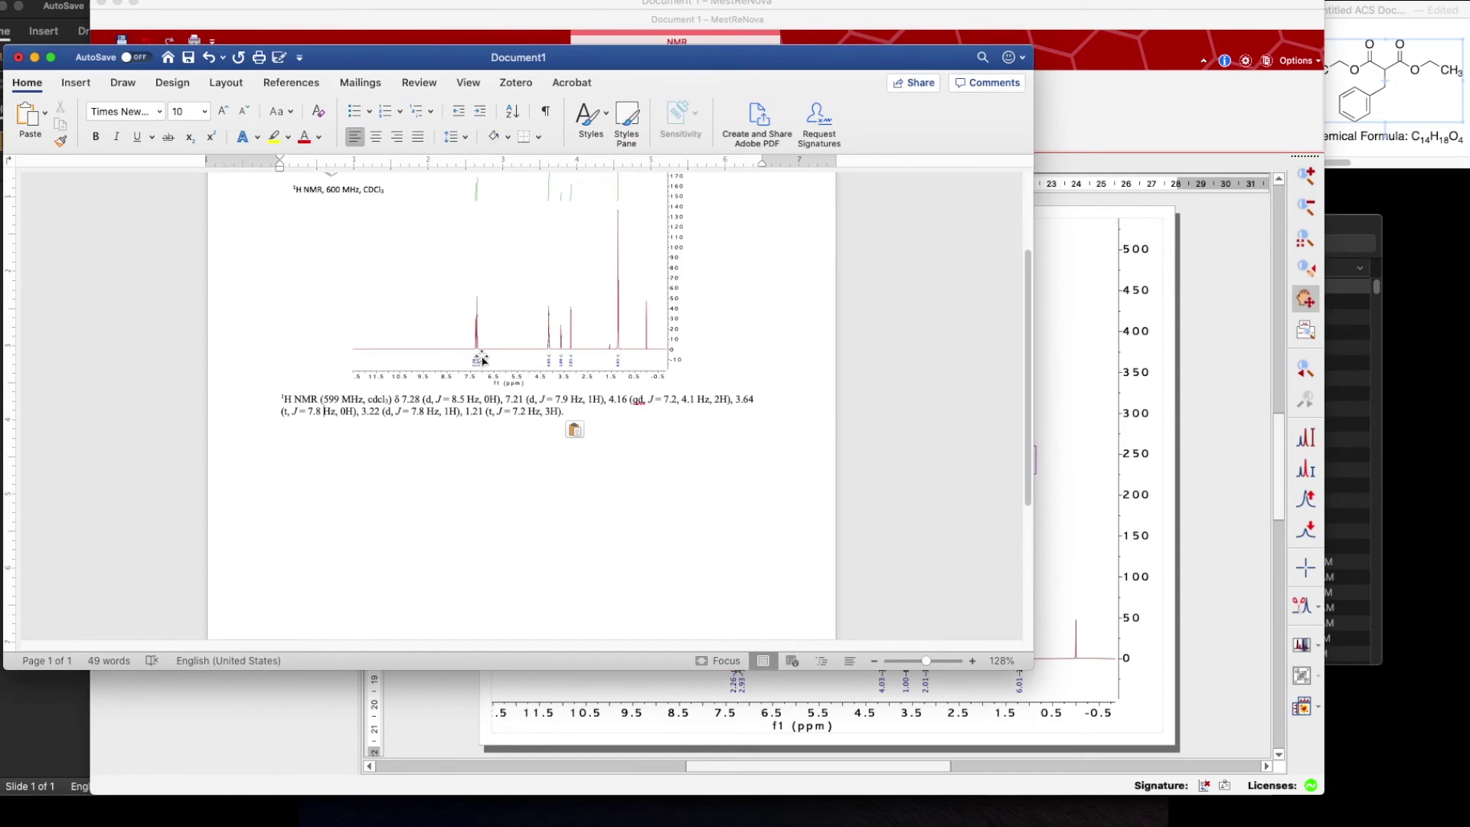
scroll(348, 380, "up", 1)
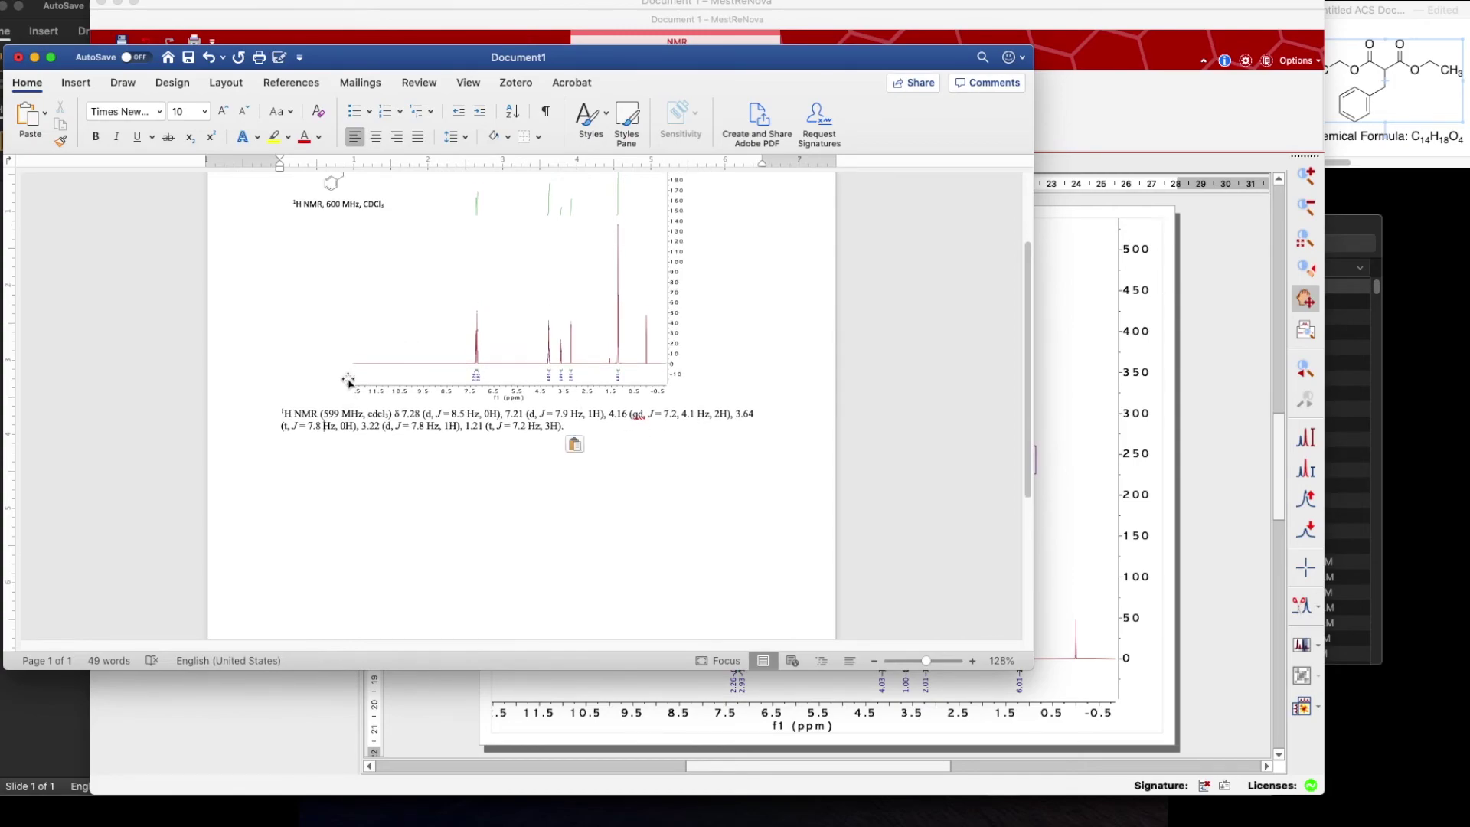
scroll(348, 381, "up", 2)
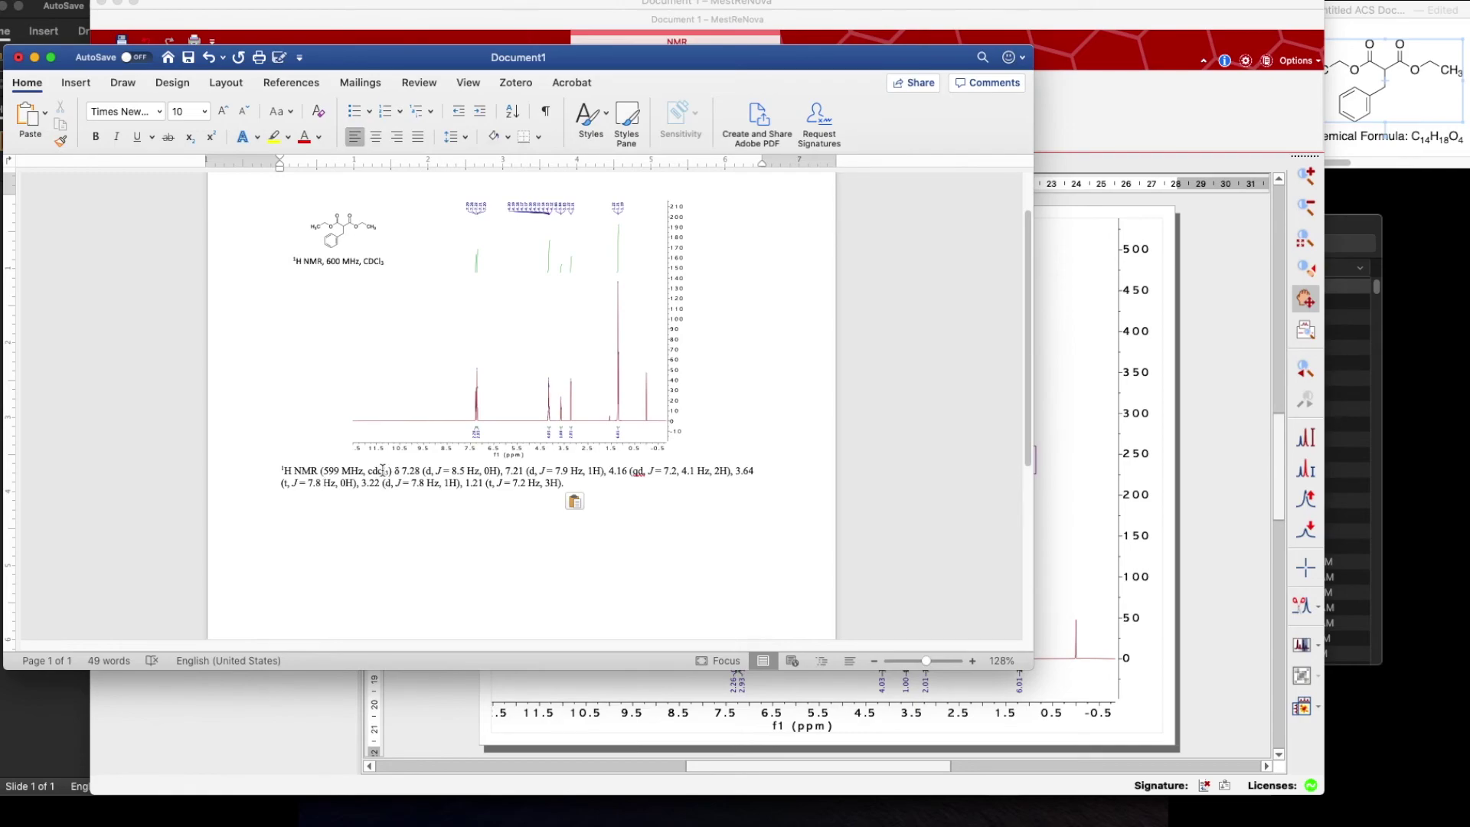
left_click_drag(1028, 672, 1149, 733)
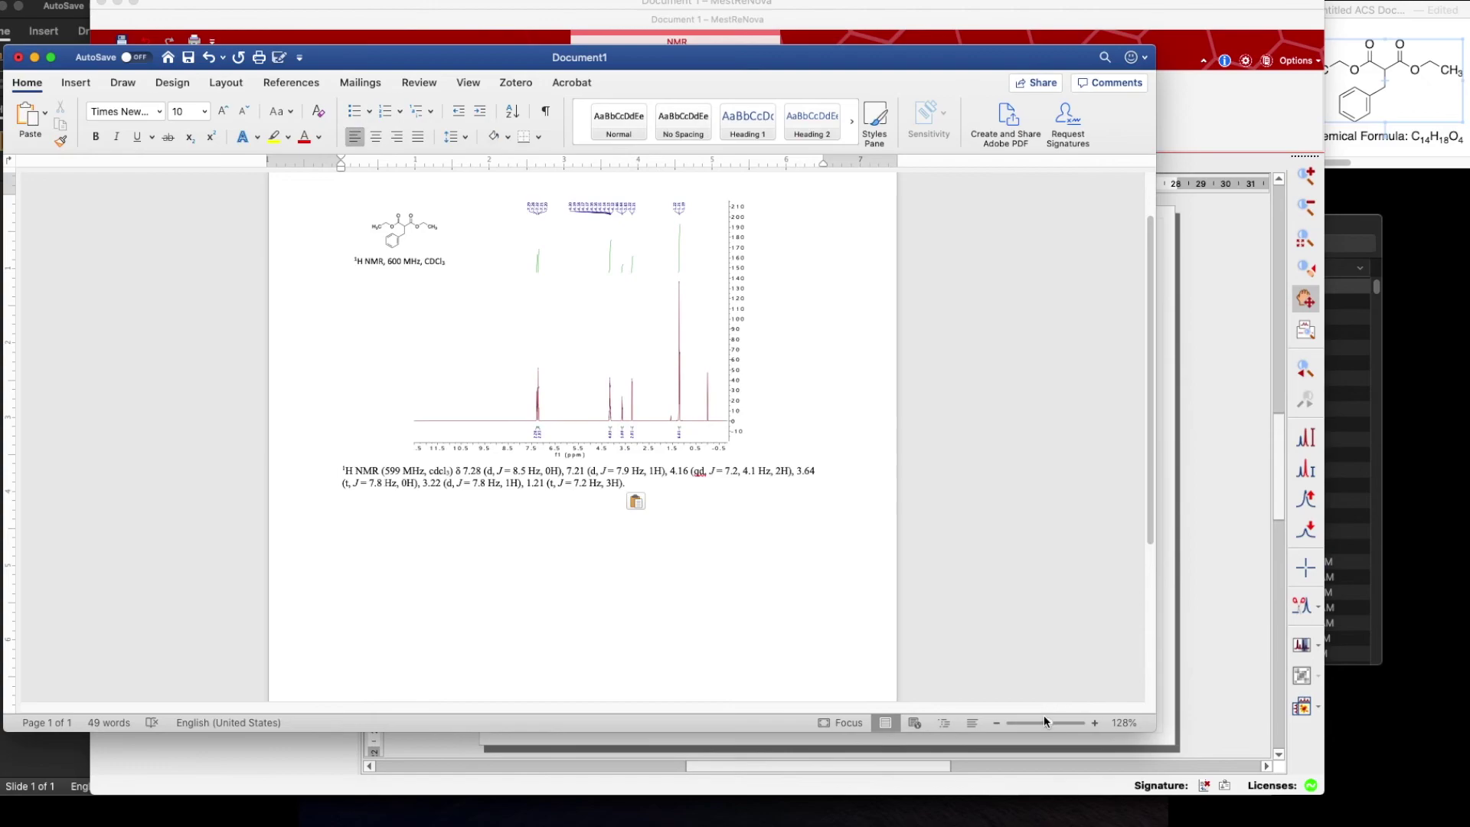
- Zoom in and correct the header to '¹H NMR (600 MHz, CDCl₃)'
left_click_drag(1044, 719, 1052, 723)
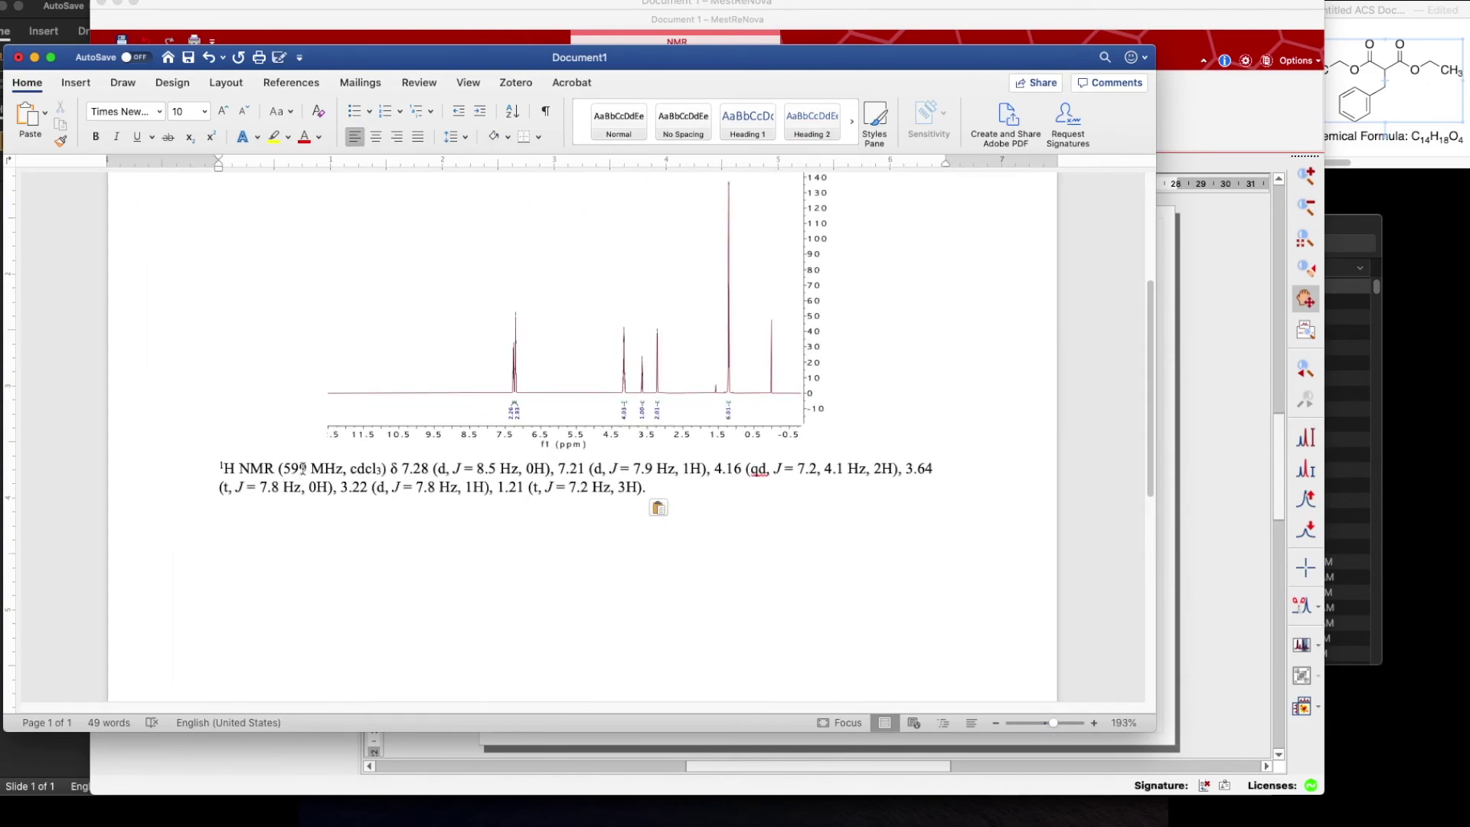
left_click(305, 468)
key("BackSpace")
key("BackSpace")
key("BackSpace")
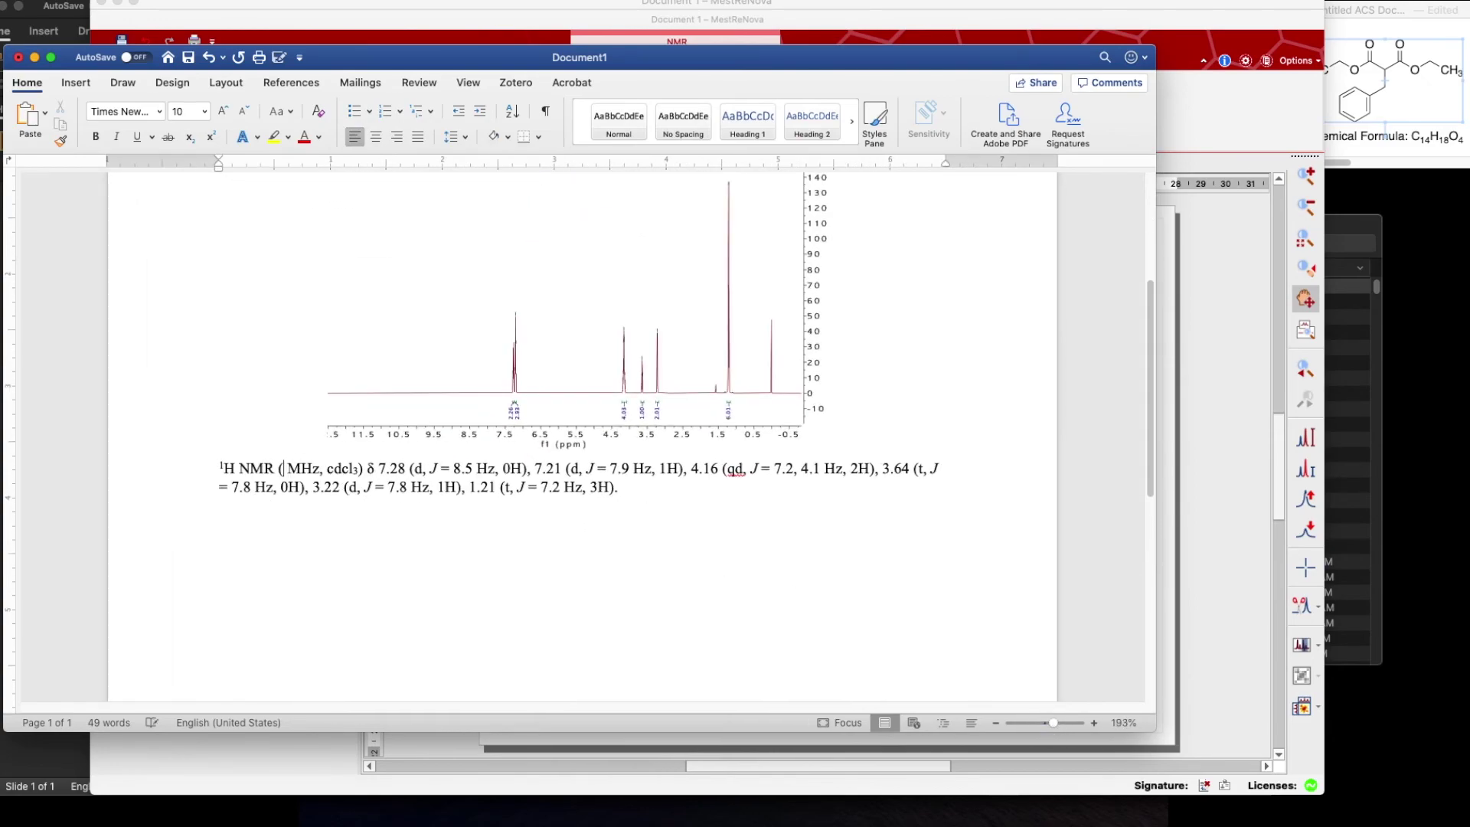
type("600")
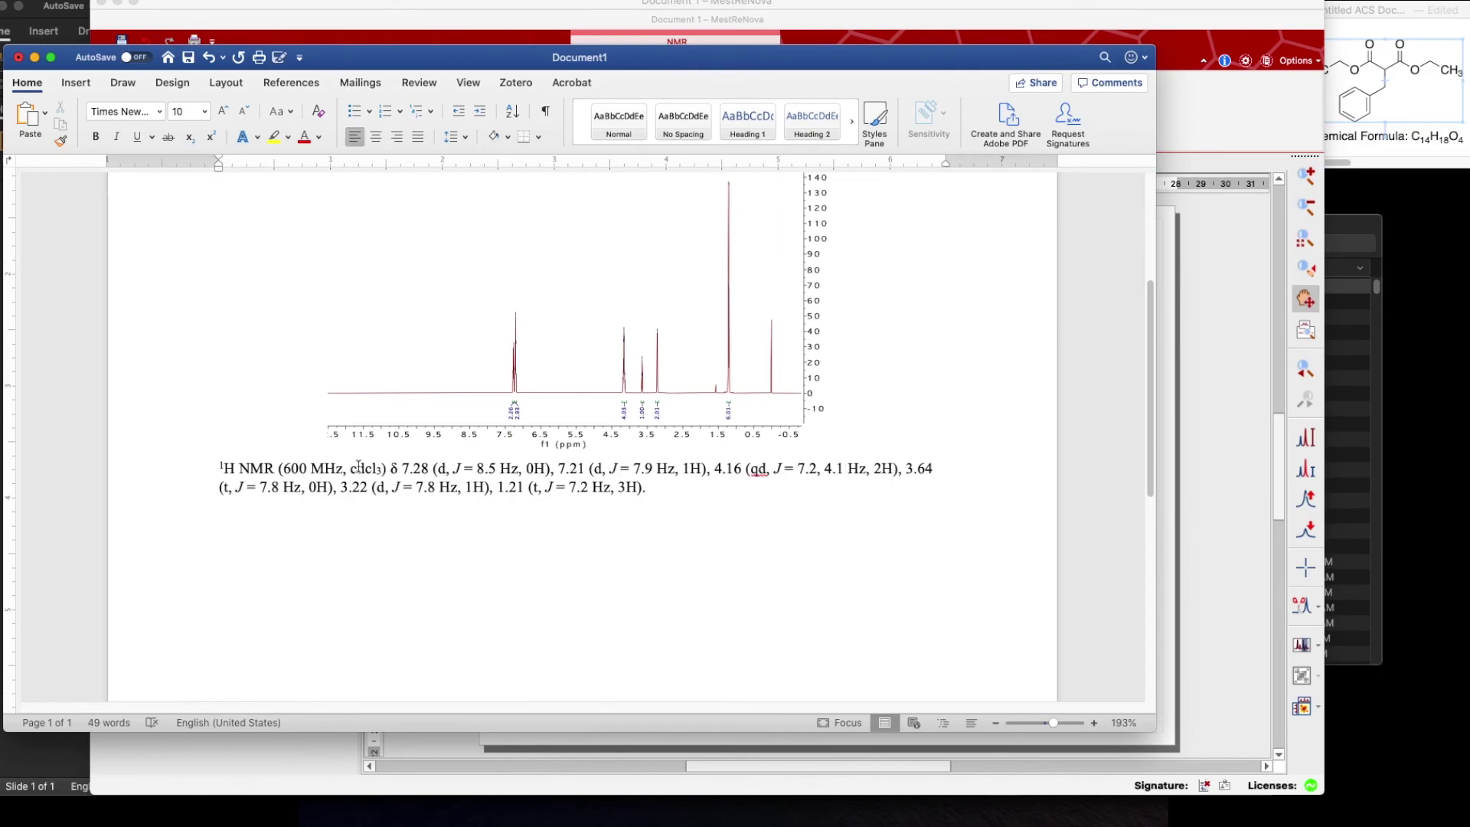
left_click_drag(370, 469, 351, 468)
type("CDC")
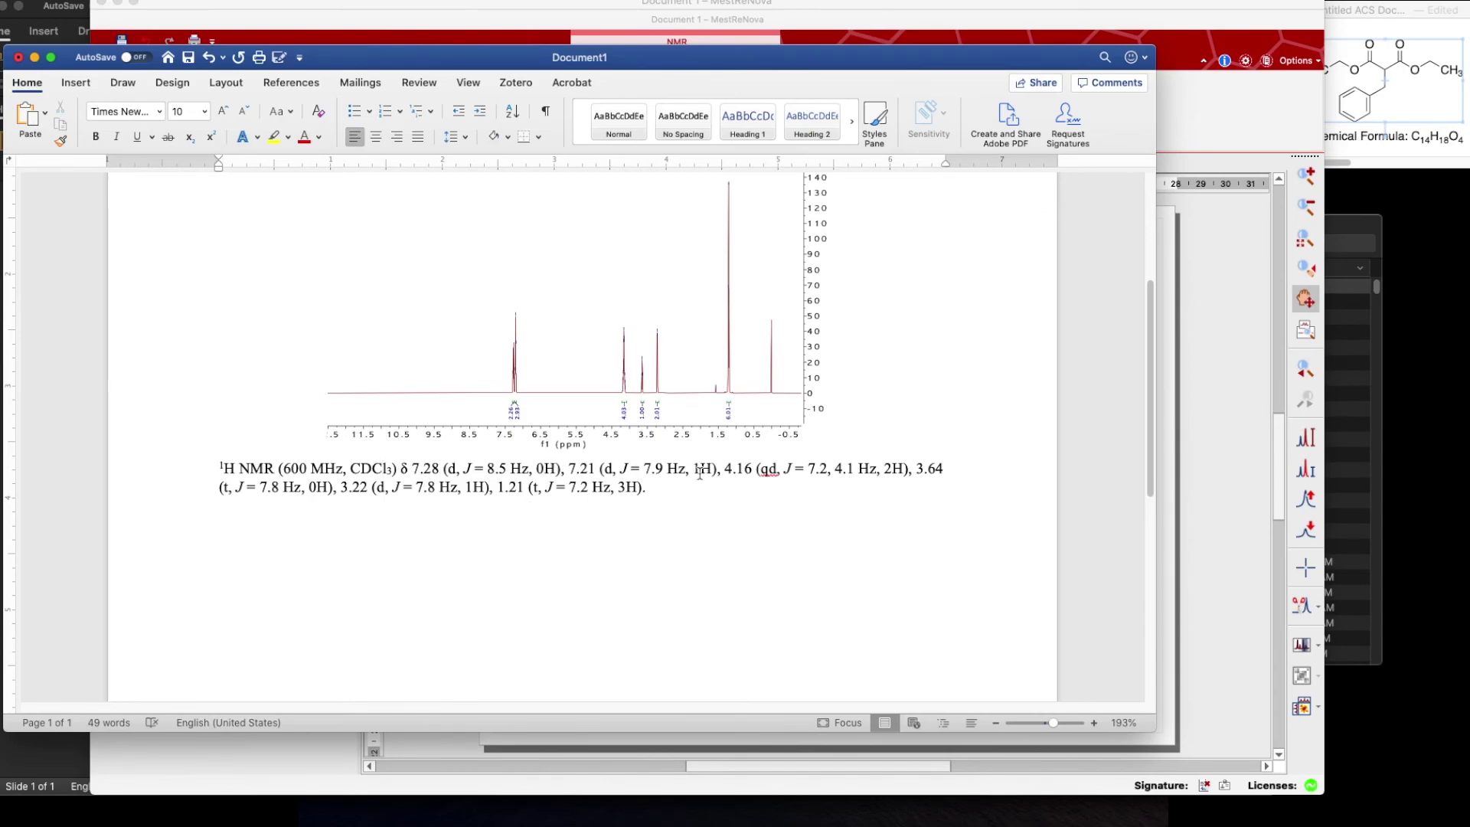
scroll(699, 473, "up", 3)
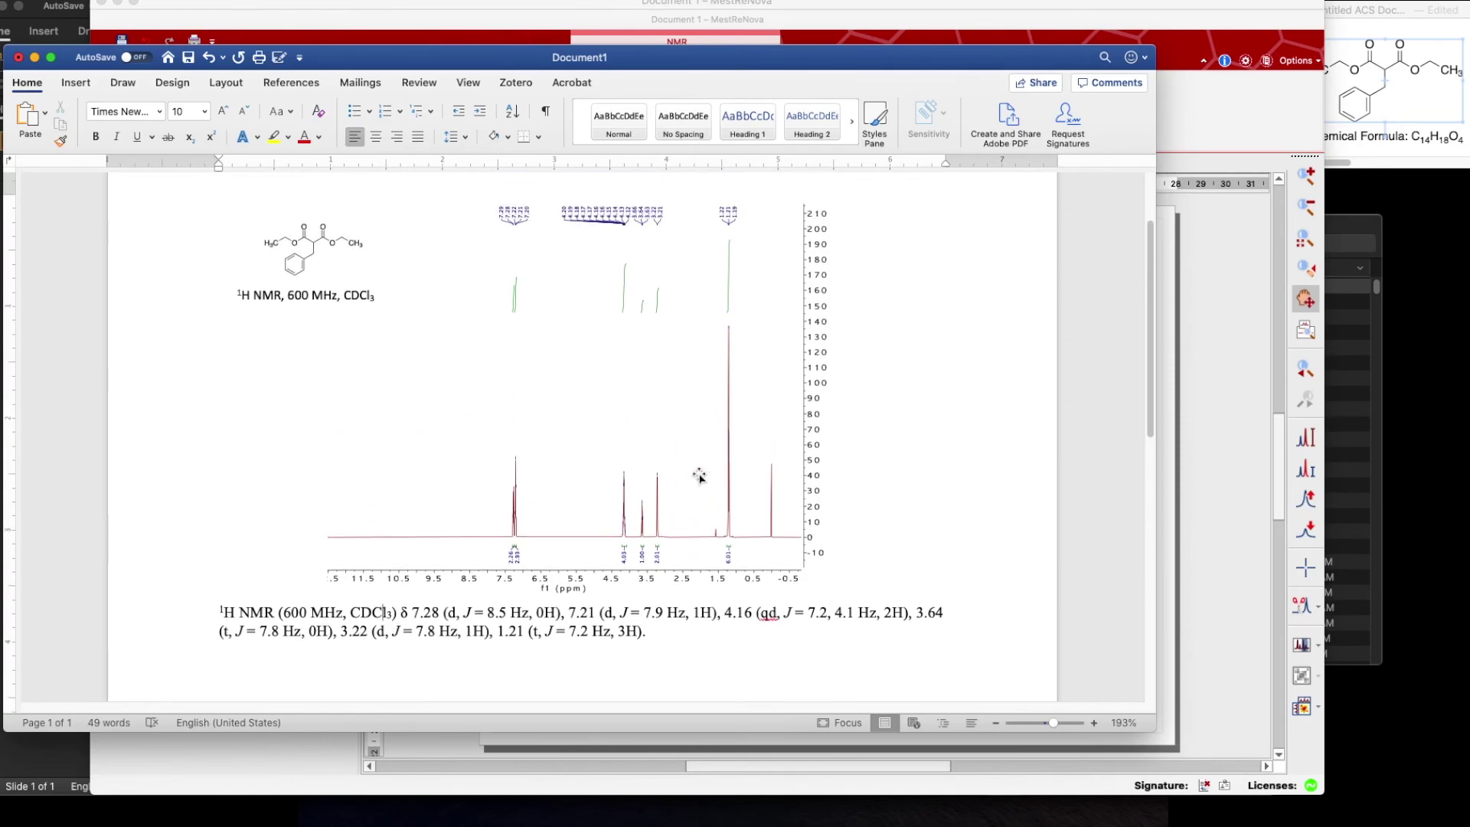
scroll(698, 475, "down", 3)
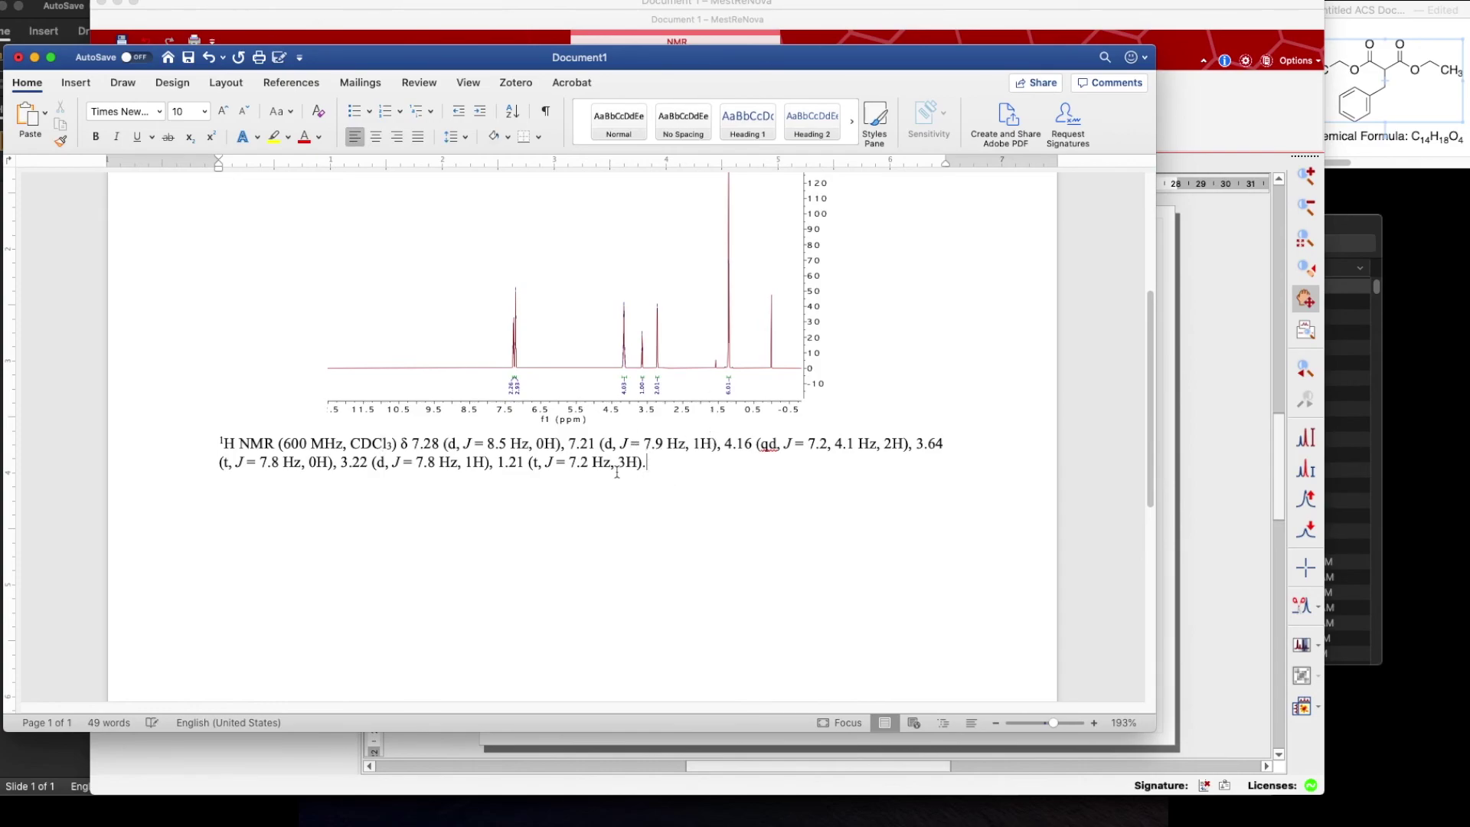
- Select the final 1.21 multiplet entry twice to inspect it, then deselect
left_click_drag(647, 461, 533, 464)
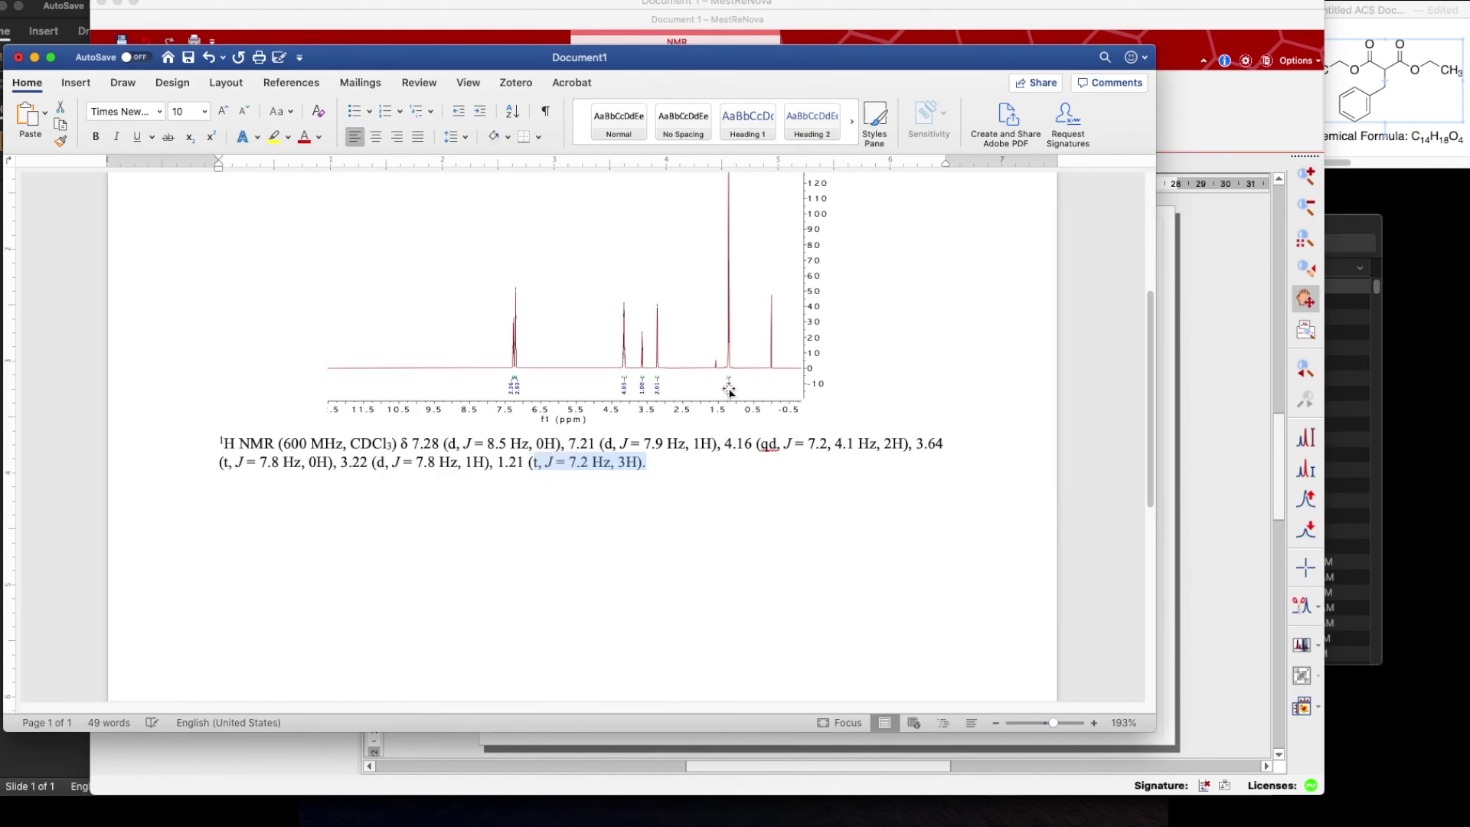
left_click(656, 471)
left_click_drag(647, 462, 535, 461)
left_click(673, 468)
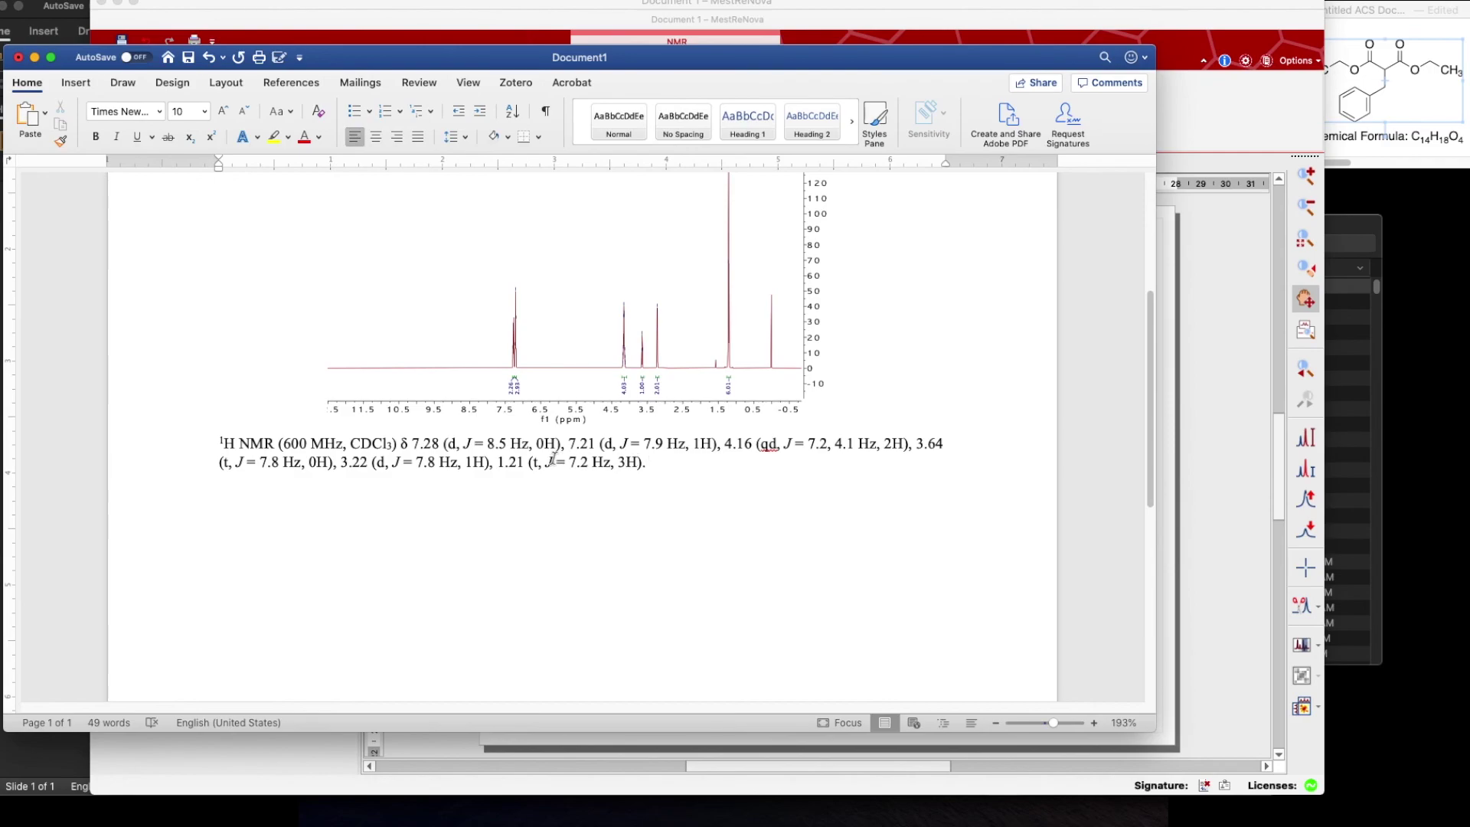
- Correct the proton counts to 2H, 3H, 4H, 1H, 2H and 6H
left_click_drag(545, 445, 536, 444)
type("2")
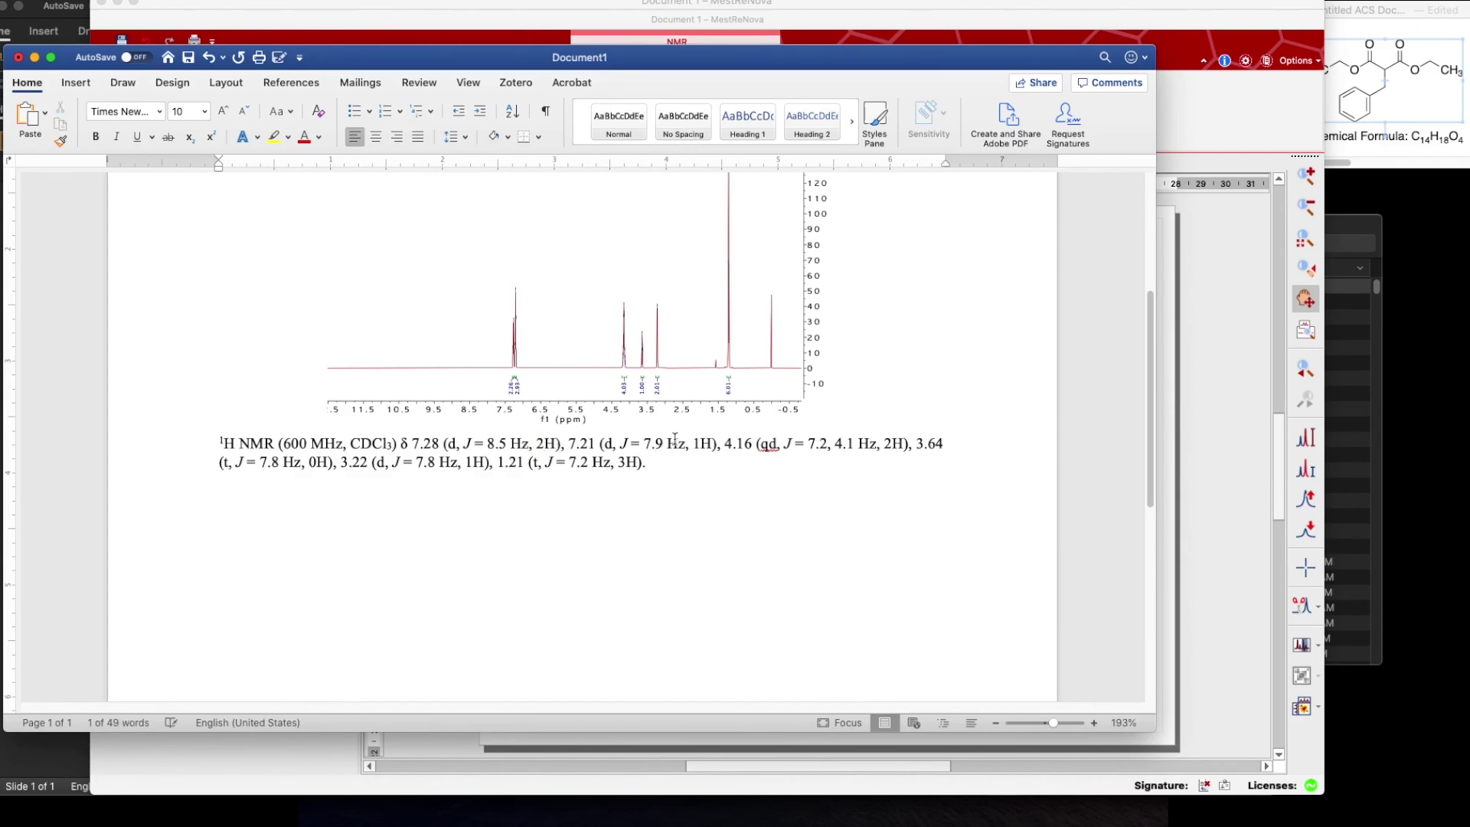
left_click_drag(692, 444, 702, 446)
type("3")
left_click_drag(882, 445, 895, 446)
type("4")
left_click_drag(311, 461, 320, 462)
type("1")
left_click_drag(465, 461, 474, 462)
type("2")
left_click_drag(626, 461, 618, 462)
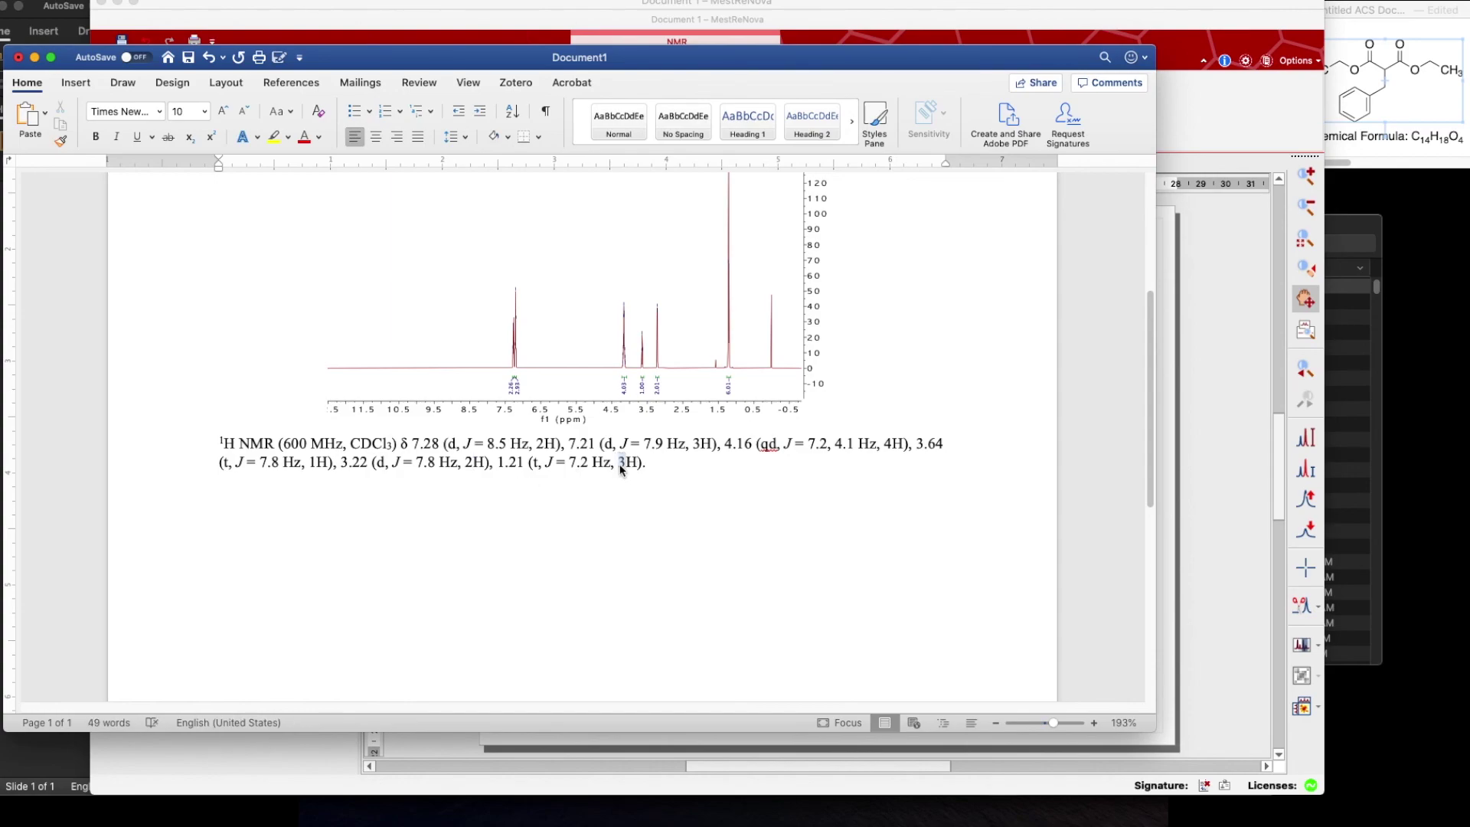
type("6")
left_click_drag(1052, 722, 1048, 722)
scroll(509, 395, "up", 3)
scroll(508, 395, "up", 2)
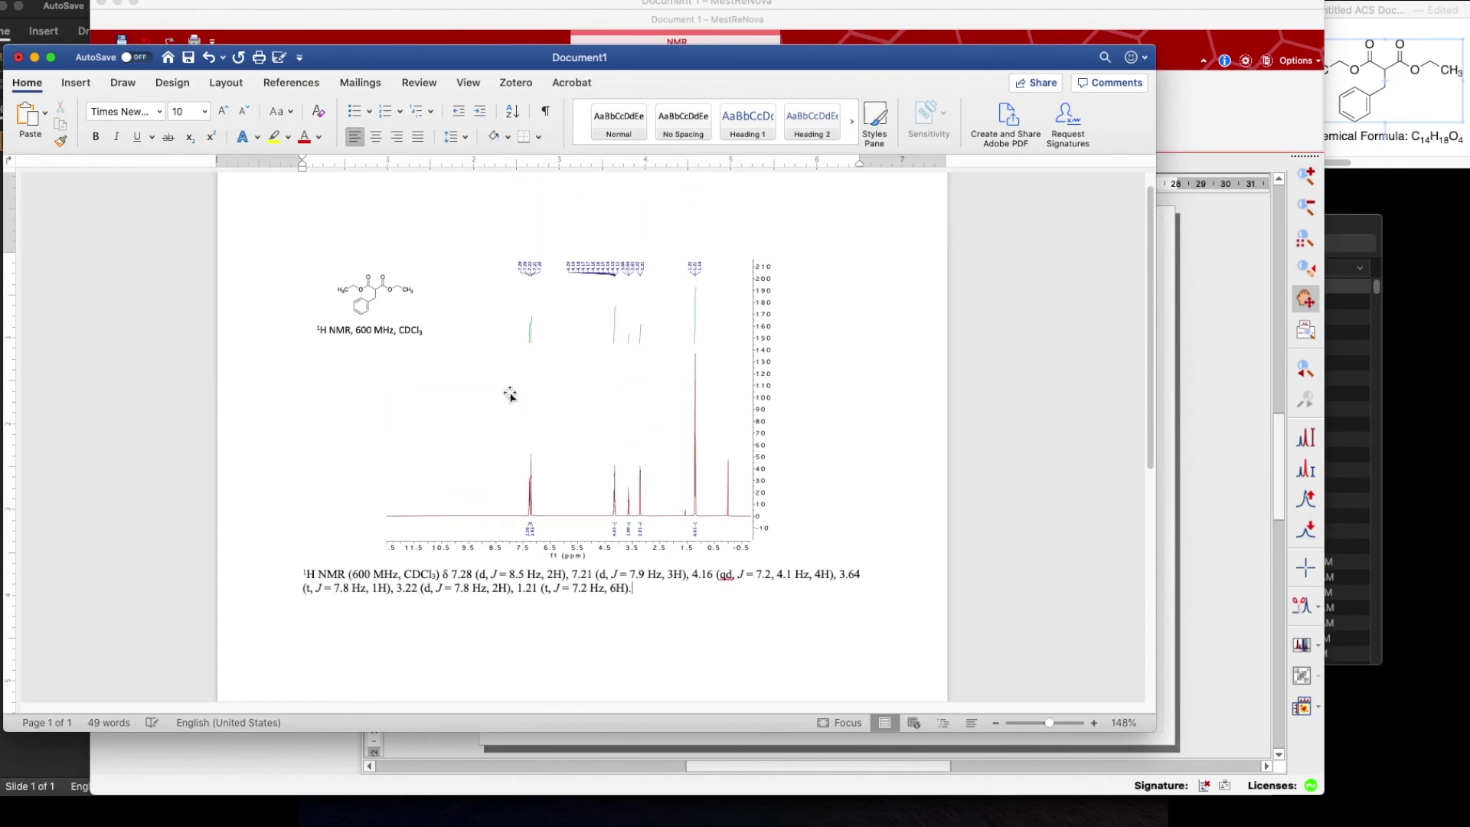